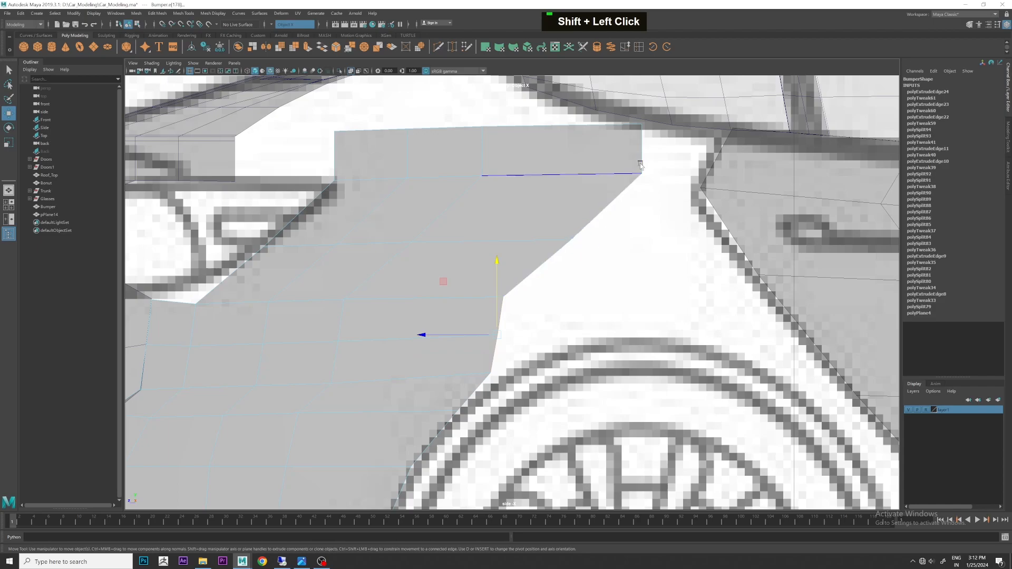
{"action": "left_click", "coordinate": [600, 150]}
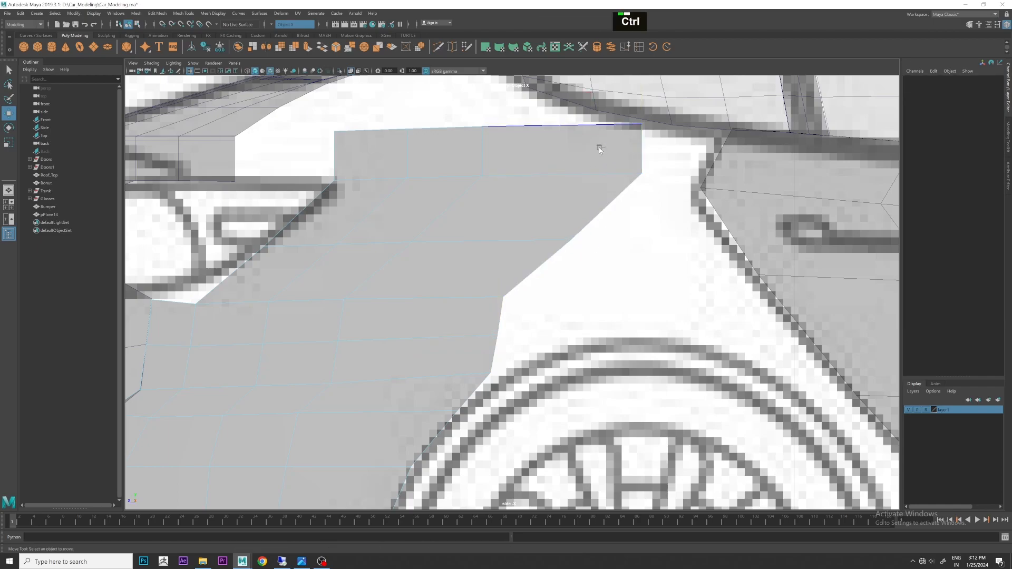
{"action": "left_click", "coordinate": [606, 150]}
{"action": "key", "text": "ctrl+z"}
{"action": "key", "text": "ctrl+z"}
Shift the vertices along the bumper side panel's open edge above the rear wheel horizontally into a more even, near-vertical line.
{"action": "right_click_drag", "start_coordinate": [570, 239], "coordinate": [535, 217]}
{"action": "left_click", "coordinate": [571, 237]}
{"action": "left_click_drag", "start_coordinate": [551, 241], "coordinate": [506, 242]}
{"action": "left_click", "coordinate": [502, 297]}
{"action": "left_click_drag", "start_coordinate": [501, 296], "coordinate": [526, 296]}
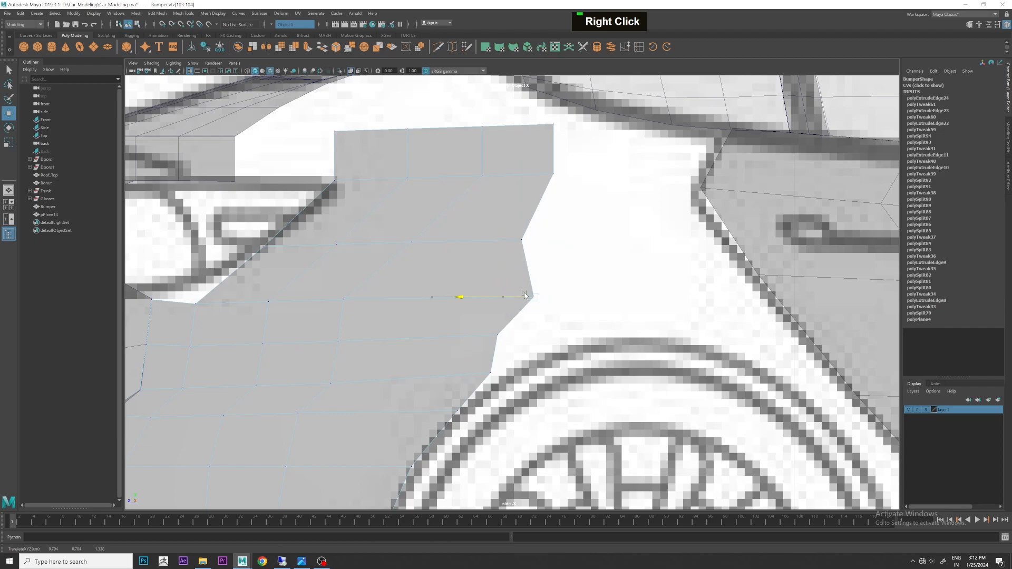
{"action": "left_click", "coordinate": [521, 239]}
{"action": "left_click_drag", "start_coordinate": [493, 241], "coordinate": [526, 244]}
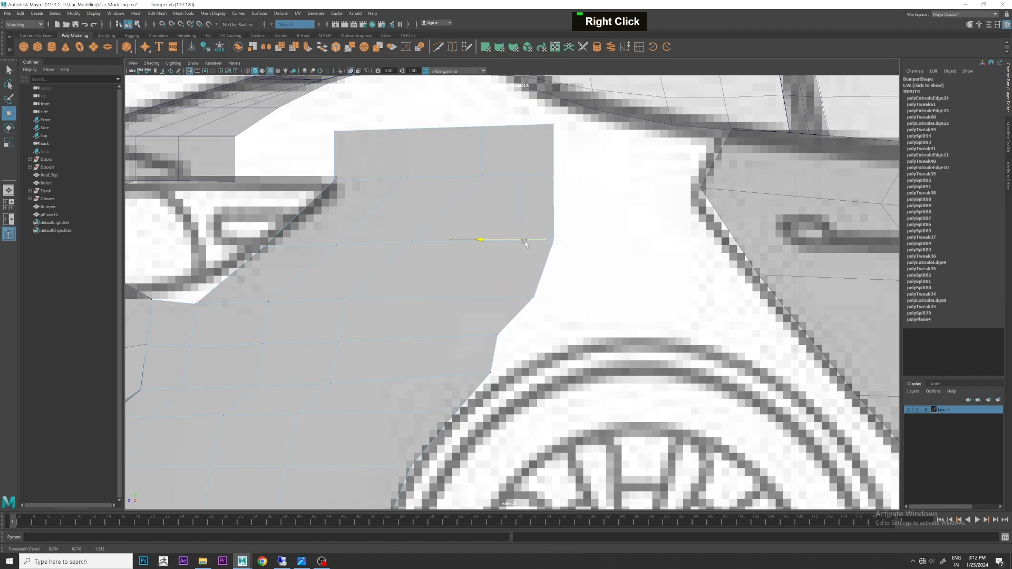
{"action": "left_click", "coordinate": [495, 333]}
{"action": "left_click_drag", "start_coordinate": [496, 333], "coordinate": [517, 338]}
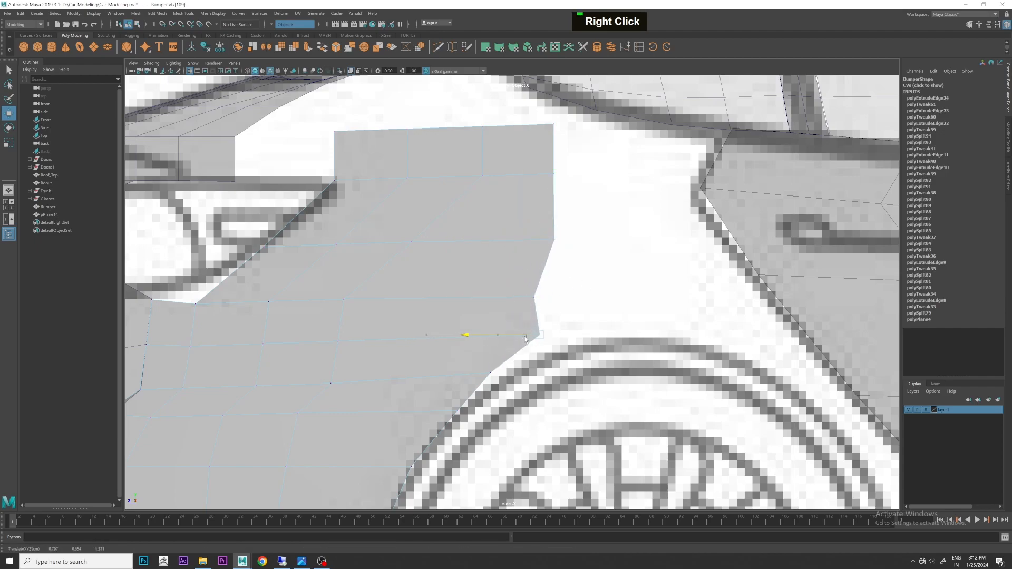
{"action": "left_click_drag", "start_coordinate": [484, 376], "coordinate": [485, 371]}
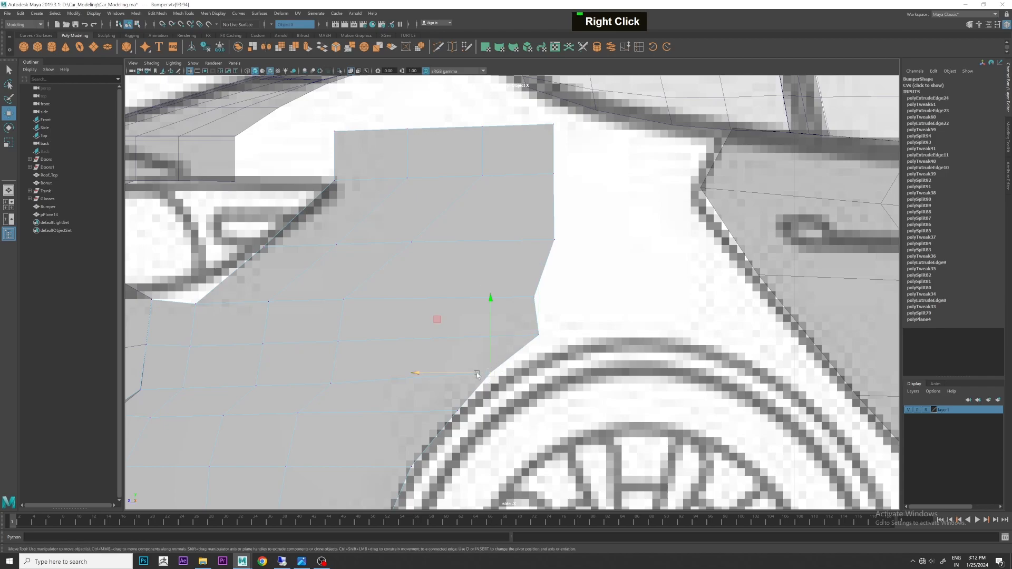
{"action": "middle_click_drag", "start_coordinate": [574, 294], "coordinate": [554, 312], "text": "alt"}
{"action": "left_click_drag", "start_coordinate": [543, 251], "coordinate": [497, 257]}
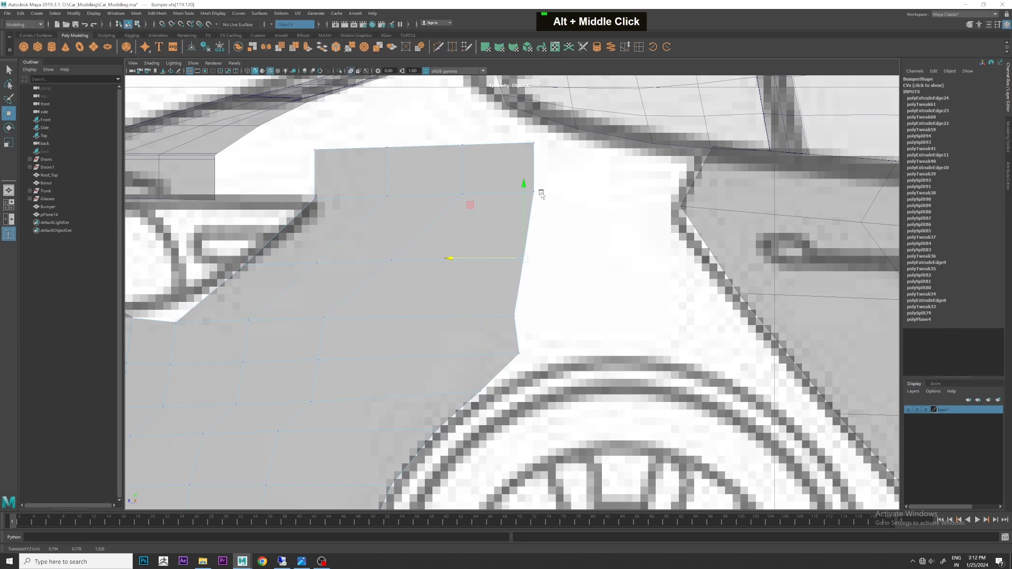
Extrude the side panel's open vertical edges forward over the rear wheel arch toward the rear door.
{"action": "middle_click_drag", "start_coordinate": [556, 216], "coordinate": [503, 190], "text": "alt"}
{"action": "right_click_drag", "start_coordinate": [406, 280], "coordinate": [422, 305]}
{"action": "left_click", "coordinate": [413, 254], "text": "shift"}
{"action": "left_click", "coordinate": [421, 190], "text": "shift"}
{"action": "left_click", "coordinate": [428, 147], "text": "shift"}
{"action": "left_click_drag", "start_coordinate": [384, 216], "coordinate": [521, 216], "text": "shift"}
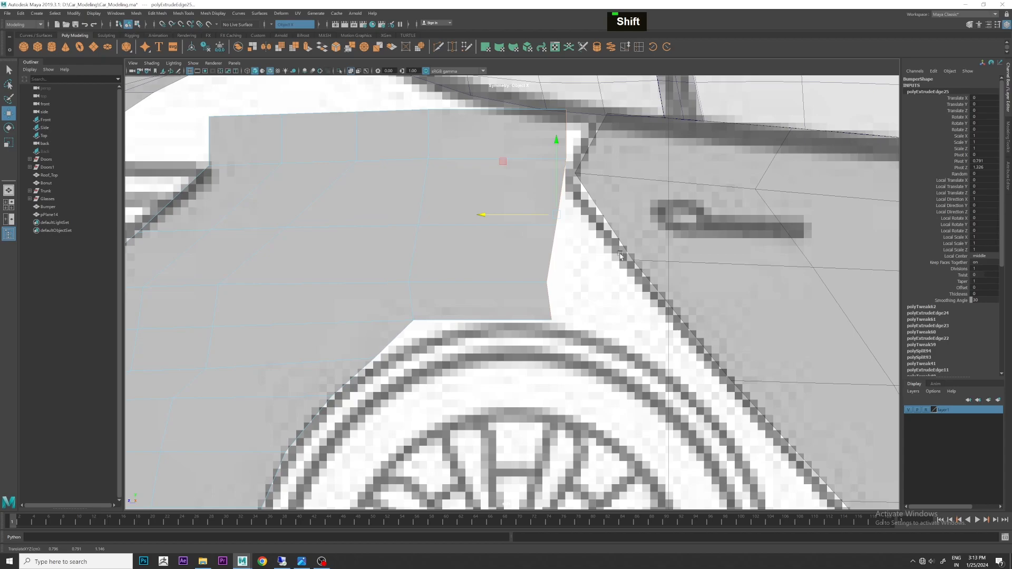
Move the extruded strip's upper corner vertex onto the rear door's upper corner at the window line.
{"action": "scroll", "coordinate": [575, 299], "scroll_direction": "up", "scroll_amount": 2}
{"action": "middle_click_drag", "start_coordinate": [590, 148], "coordinate": [564, 211], "text": "alt"}
{"action": "right_click", "coordinate": [511, 168]}
{"action": "right_click_drag", "start_coordinate": [512, 168], "coordinate": [564, 187]}
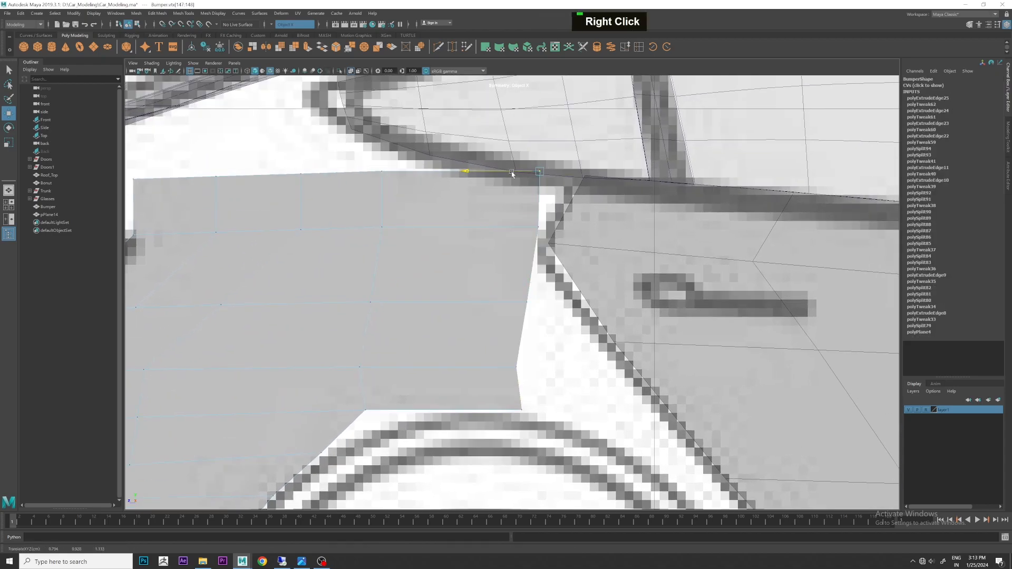
{"action": "left_click_drag", "start_coordinate": [585, 167], "coordinate": [549, 183]}
{"action": "left_click_drag", "start_coordinate": [532, 124], "coordinate": [530, 127]}
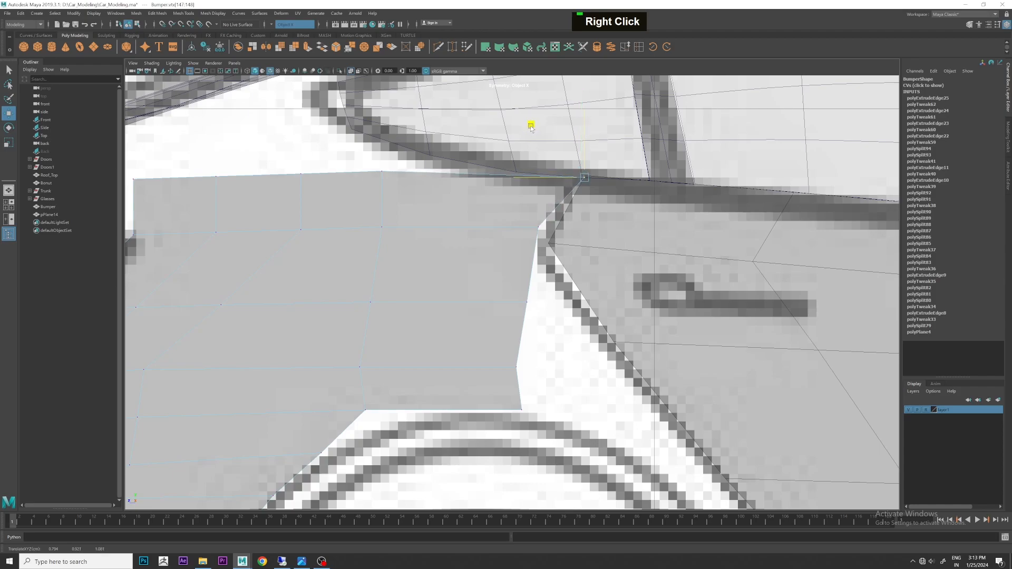
{"action": "mouse_move", "coordinate": [486, 173]}
{"action": "middle_mouse_down"}
{"action": "mouse_move", "coordinate": [499, 190]}
{"action": "mouse_move", "coordinate": [479, 158]}
{"action": "middle_mouse_up"}
Position the strip's remaining border vertices along the rear door's slanted gap line down to the wheel arch.
{"action": "middle_click_drag", "start_coordinate": [459, 220], "coordinate": [540, 260]}
{"action": "left_click_drag", "start_coordinate": [541, 259], "coordinate": [546, 259]}
{"action": "left_click_drag", "start_coordinate": [482, 319], "coordinate": [537, 350]}
{"action": "middle_click_drag", "start_coordinate": [447, 284], "coordinate": [580, 303]}
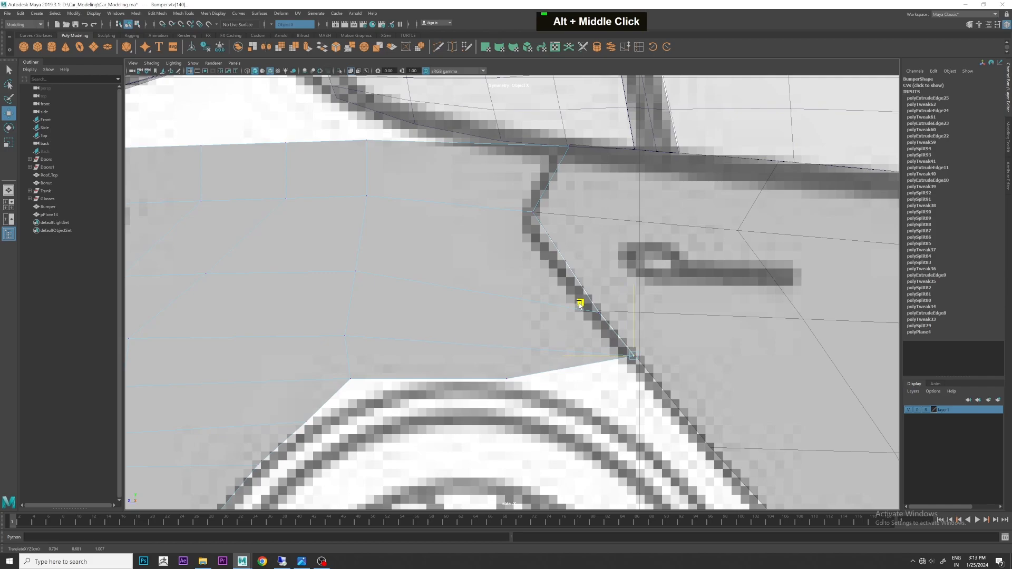
{"action": "middle_click_drag", "start_coordinate": [570, 358], "coordinate": [430, 294], "text": "alt"}
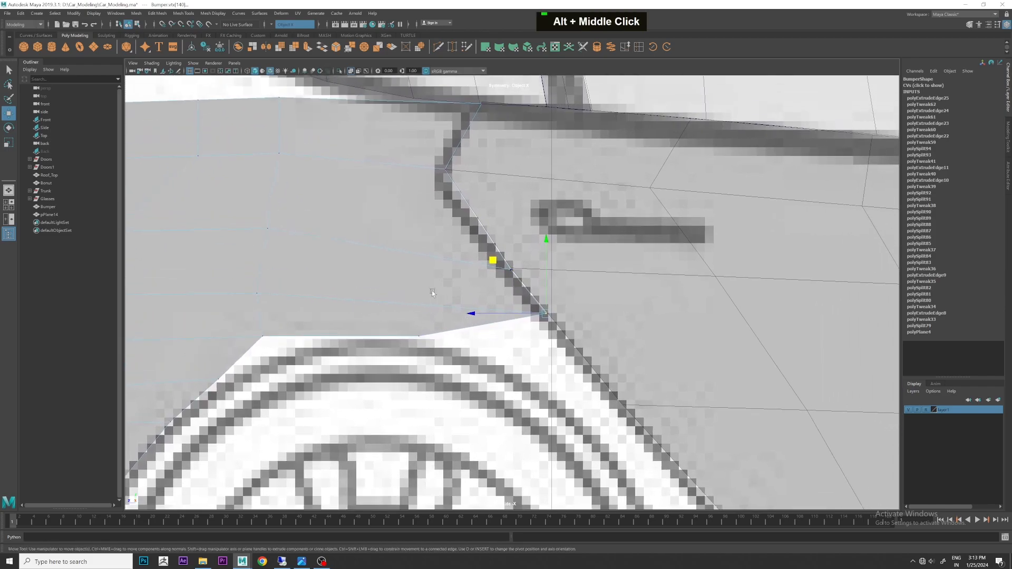
Insert a centred edge loop through the new strip and extrude its front lower edge down beside the wheel arch.
{"action": "key", "text": "y"}
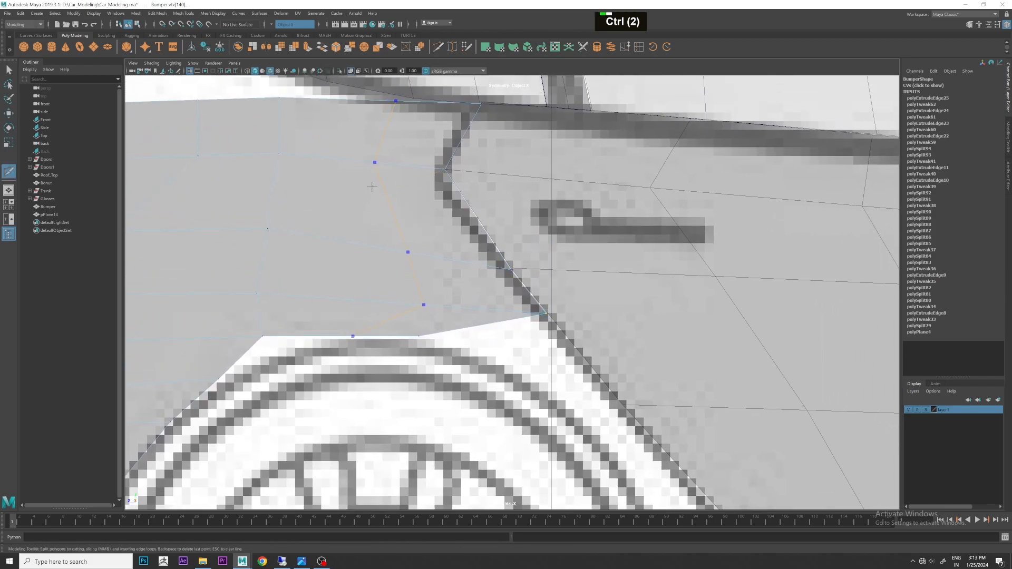
{"action": "middle_click", "coordinate": [471, 280], "text": "ctrl"}
{"action": "right_click_drag", "start_coordinate": [477, 330], "coordinate": [464, 303]}
{"action": "left_click", "coordinate": [477, 327]}
{"action": "key", "text": "w"}
{"action": "left_click_drag", "start_coordinate": [441, 274], "coordinate": [515, 350], "text": "shift"}
{"action": "scroll", "coordinate": [593, 377], "scroll_direction": "up", "scroll_amount": 5}
{"action": "scroll", "coordinate": [594, 376], "scroll_direction": "up", "scroll_amount": 6}
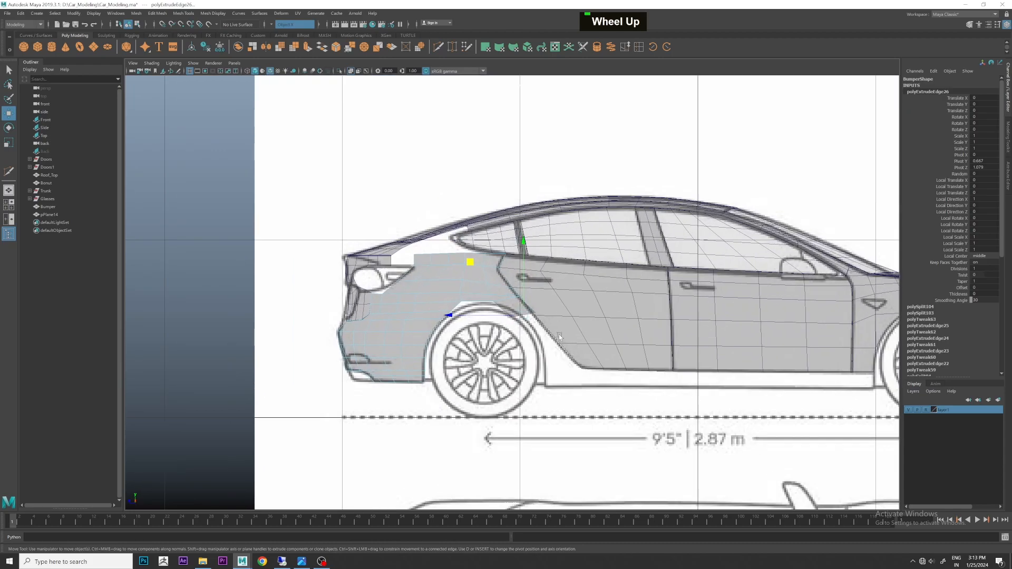
Scale and reposition the extruded lower edge to follow the blueprint's wheel arch and meet the door line.
{"action": "key", "text": "r"}
{"action": "scroll", "coordinate": [456, 353], "scroll_direction": "up", "scroll_amount": 3}
{"action": "left_click_drag", "start_coordinate": [472, 355], "coordinate": [489, 356]}
{"action": "scroll", "coordinate": [533, 346], "scroll_direction": "down", "scroll_amount": 3}
{"action": "scroll", "coordinate": [515, 340], "scroll_direction": "up", "scroll_amount": 3}
{"action": "key", "text": "w"}
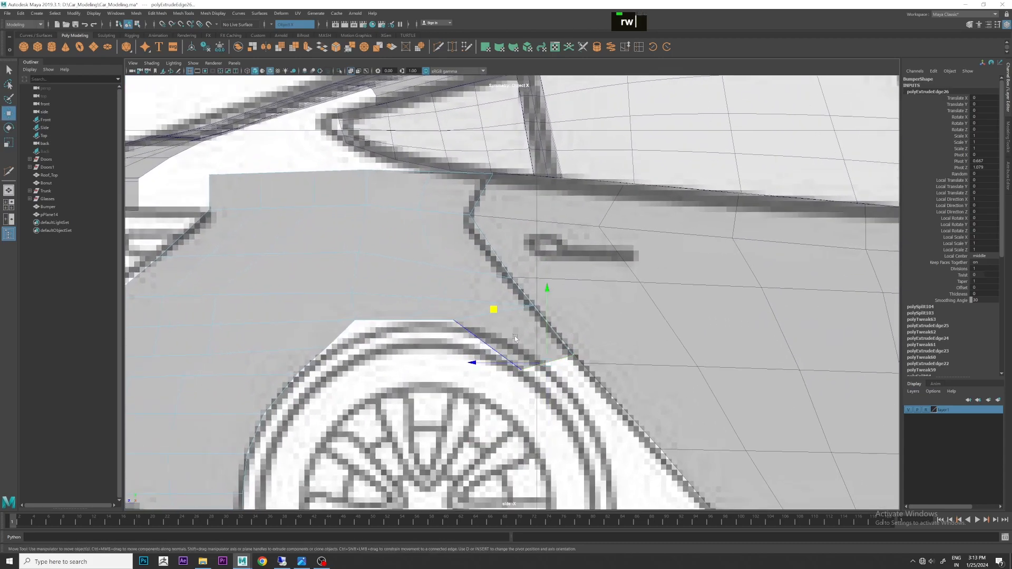
{"action": "left_click_drag", "start_coordinate": [493, 311], "coordinate": [499, 312]}
{"action": "key", "text": "r"}
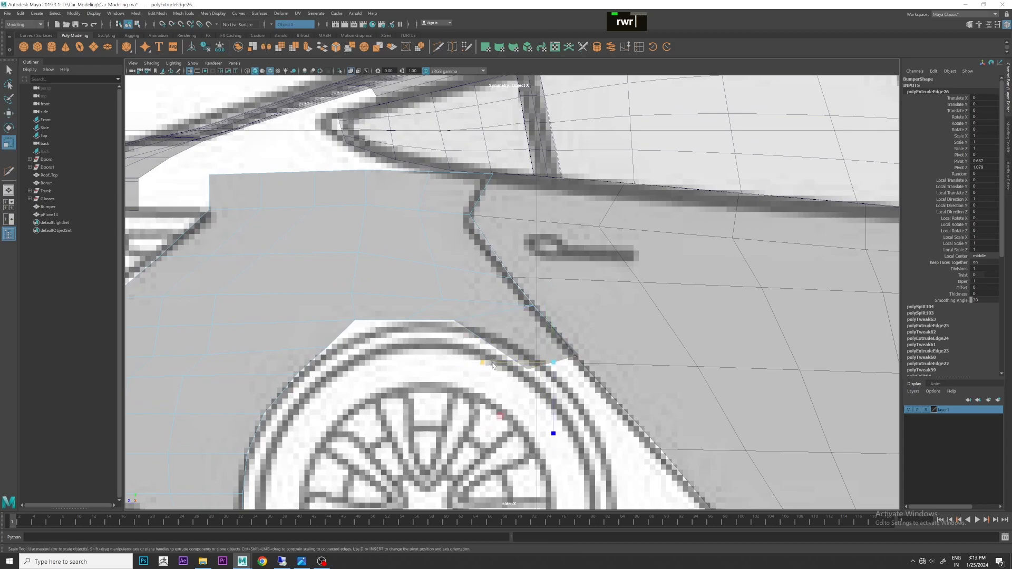
{"action": "scroll", "coordinate": [514, 365], "scroll_direction": "down", "scroll_amount": 10}
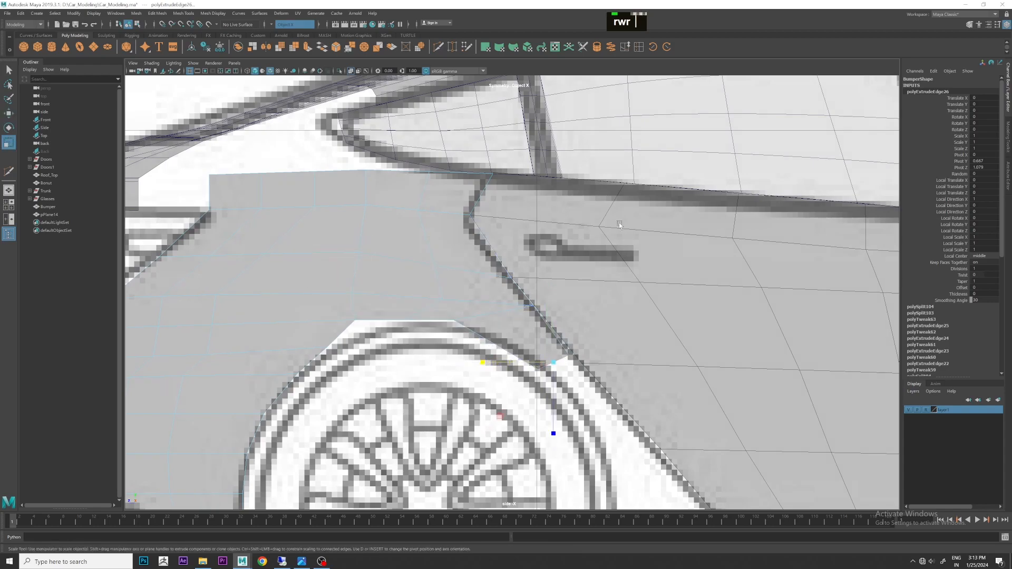
Inspect the extended side panel of the bumper in the perspective view from the rear corner.
{"action": "left_click_drag", "start_coordinate": [552, 432], "coordinate": [484, 275], "text": "alt"}
{"action": "key", "text": "space"}
{"action": "key", "text": "space"}
{"action": "scroll", "coordinate": [543, 312], "scroll_direction": "up", "scroll_amount": 3}
{"action": "key", "text": "space"}
{"action": "key", "text": "space"}
{"action": "scroll", "coordinate": [573, 286], "scroll_direction": "up", "scroll_amount": 3, "text": "alt"}
{"action": "left_click_drag", "start_coordinate": [574, 285], "coordinate": [483, 326], "text": "alt"}
Select the side panel's upper border edges and move them inward toward the rear window in the top view.
{"action": "left_click", "coordinate": [481, 325]}
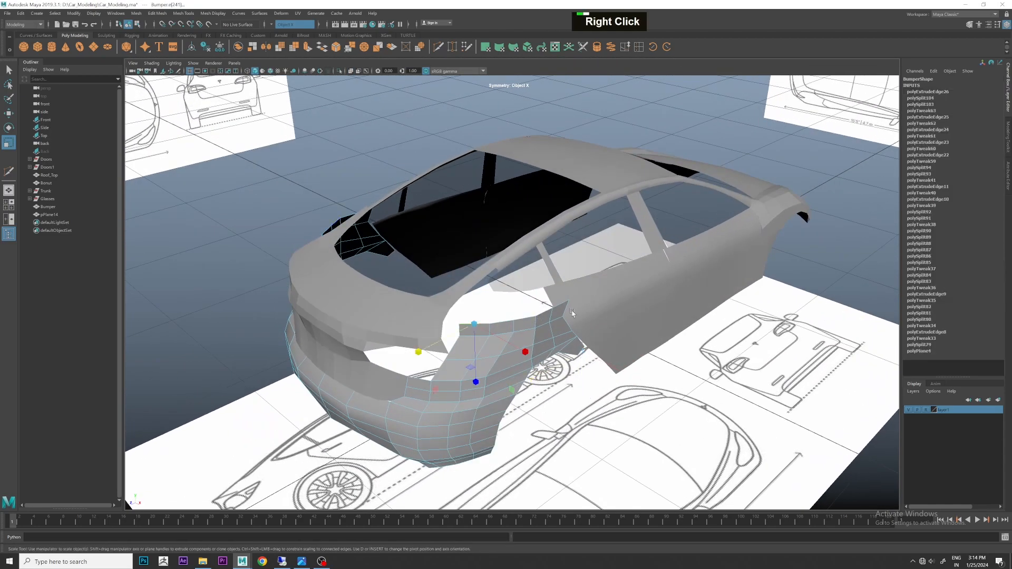
{"action": "left_click", "coordinate": [564, 306], "text": "shift"}
{"action": "scroll", "coordinate": [535, 318], "scroll_direction": "up", "scroll_amount": 3, "text": "shift"}
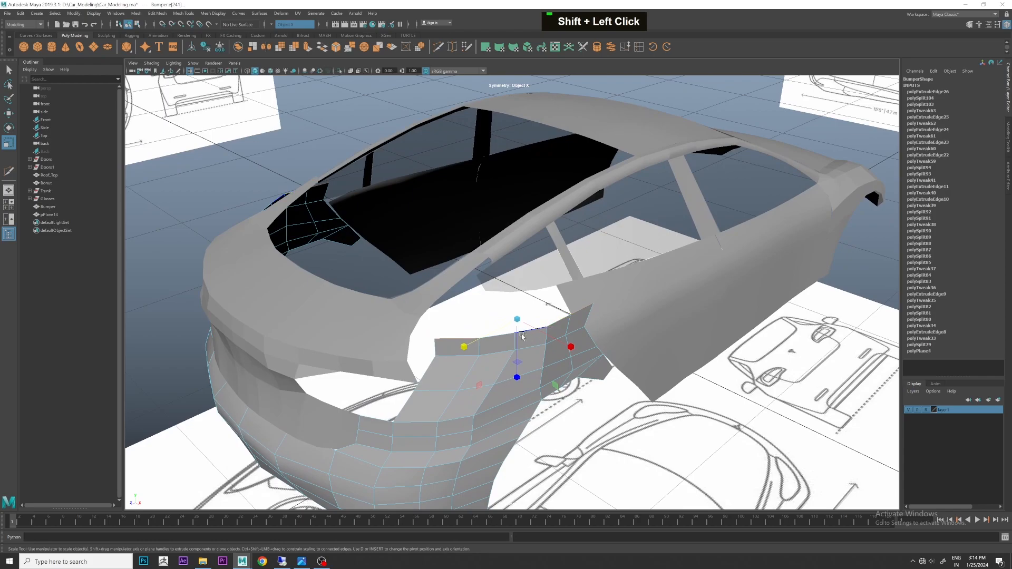
{"action": "key", "text": "w"}
{"action": "left_click", "coordinate": [490, 336], "text": "shift"}
{"action": "left_click", "coordinate": [506, 340], "text": "shift"}
{"action": "scroll", "coordinate": [506, 338], "scroll_direction": "up", "scroll_amount": 3}
{"action": "left_click_drag", "start_coordinate": [506, 337], "coordinate": [555, 334], "text": "alt"}
{"action": "middle_click_drag", "start_coordinate": [555, 335], "coordinate": [443, 229], "text": "alt"}
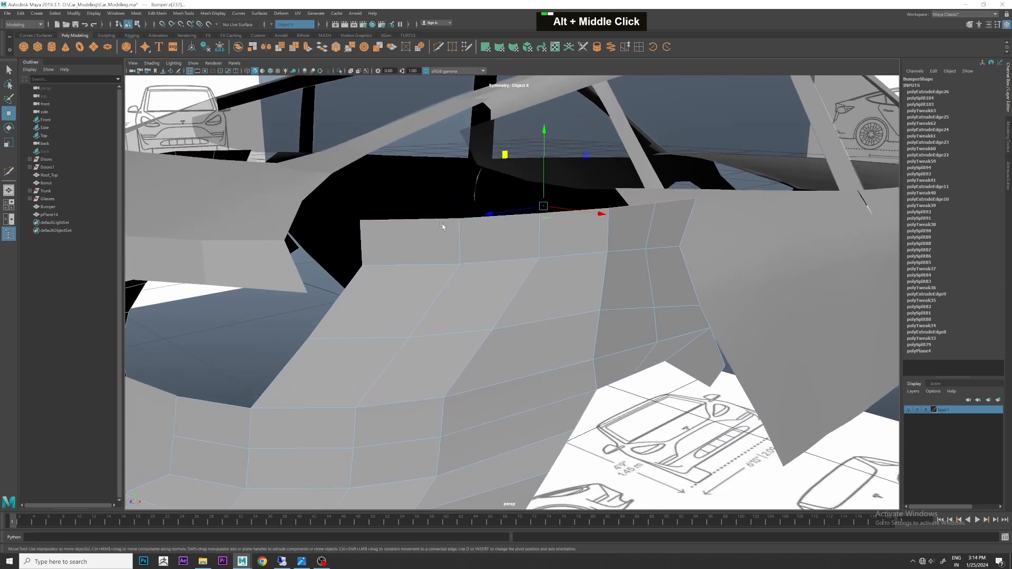
{"action": "left_click", "coordinate": [466, 232], "text": "shift"}
{"action": "key", "text": "space"}
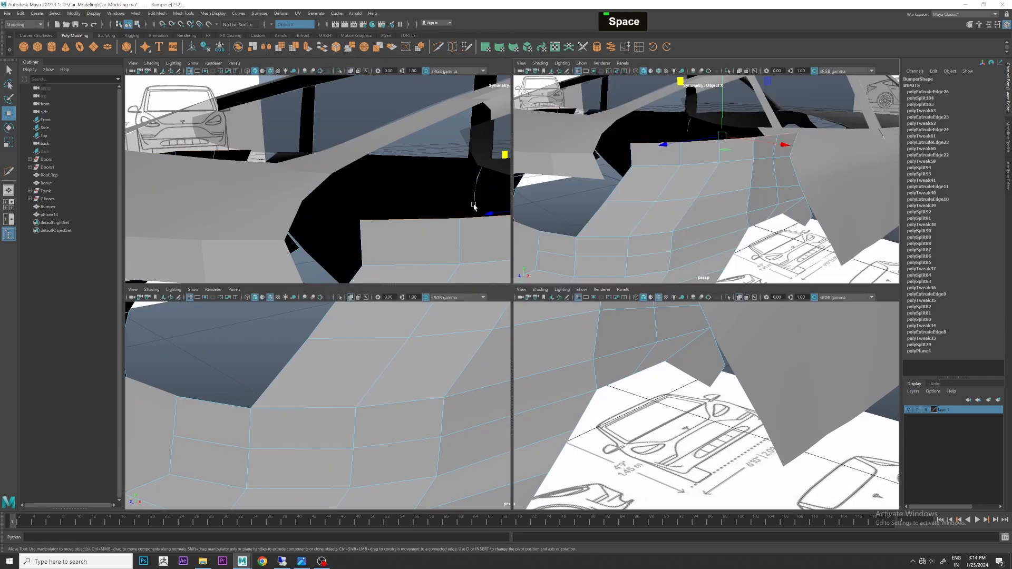
{"action": "key", "text": "space"}
{"action": "scroll", "coordinate": [595, 316], "scroll_direction": "up", "scroll_amount": 2}
{"action": "left_click_drag", "start_coordinate": [613, 340], "coordinate": [575, 330]}
Move the front and middle vertices of the upper border sideways onto the blueprint's window and trunk outline in top view.
{"action": "scroll", "coordinate": [557, 304], "scroll_direction": "up", "scroll_amount": 5}
{"action": "middle_click_drag", "start_coordinate": [551, 325], "coordinate": [545, 287], "text": "alt"}
{"action": "right_click_drag", "start_coordinate": [545, 287], "coordinate": [514, 286]}
{"action": "scroll", "coordinate": [542, 283], "scroll_direction": "up", "scroll_amount": 1}
{"action": "scroll", "coordinate": [542, 280], "scroll_direction": "up", "scroll_amount": 1, "text": "alt"}
{"action": "left_click", "coordinate": [531, 284]}
{"action": "left_click_drag", "start_coordinate": [576, 283], "coordinate": [561, 282]}
{"action": "mouse_move", "coordinate": [517, 337]}
{"action": "left_mouse_down"}
{"action": "mouse_move", "coordinate": [547, 348]}
{"action": "mouse_move", "coordinate": [529, 343]}
{"action": "left_mouse_up"}
{"action": "left_click", "coordinate": [502, 401]}
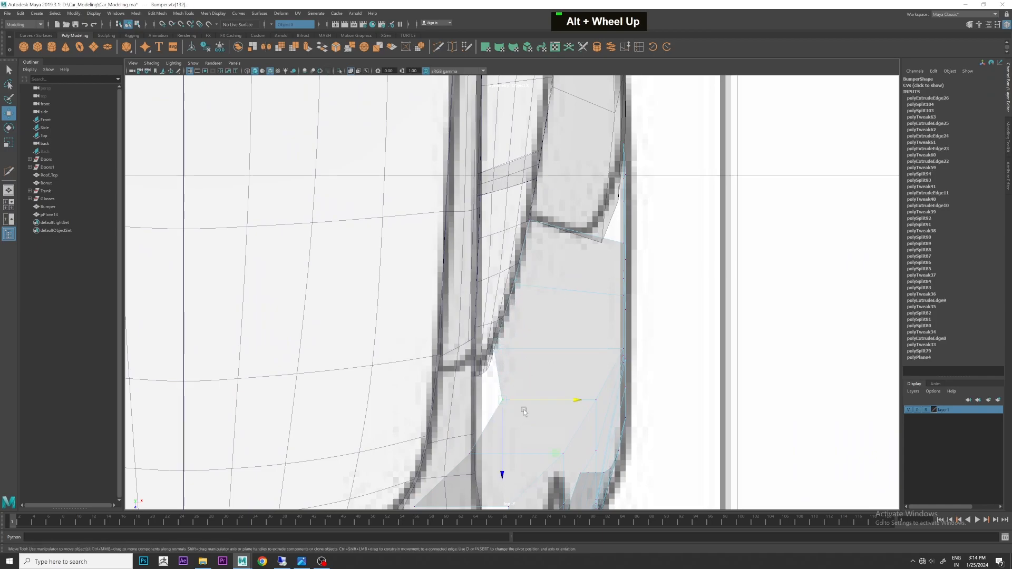
{"action": "left_click_drag", "start_coordinate": [565, 401], "coordinate": [538, 400]}
Move the rearward upper border vertices onto the curved trunk seam of the top blueprint.
{"action": "middle_click_drag", "start_coordinate": [457, 479], "coordinate": [456, 392], "text": "alt"}
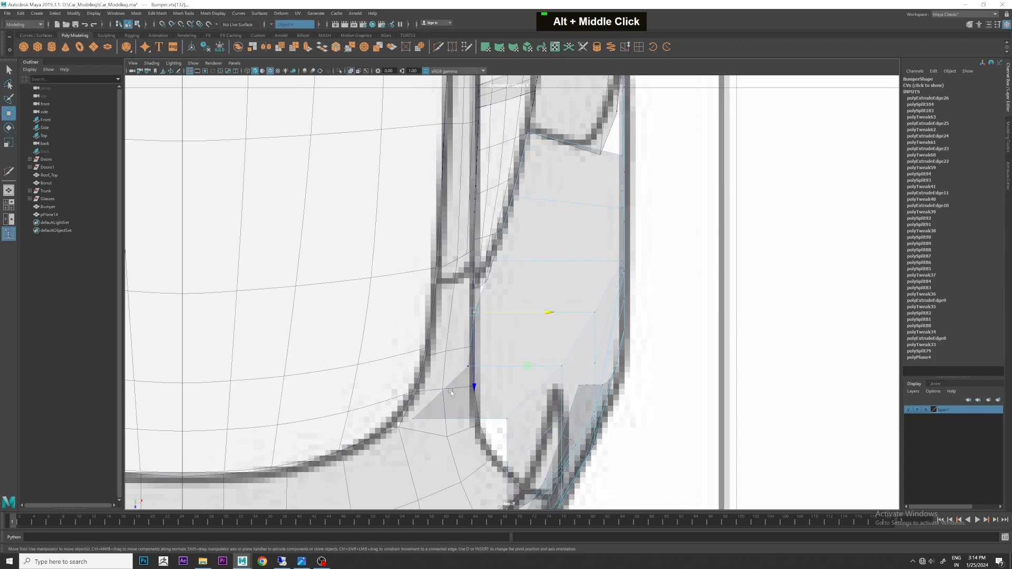
{"action": "left_click_drag", "start_coordinate": [435, 418], "coordinate": [546, 416]}
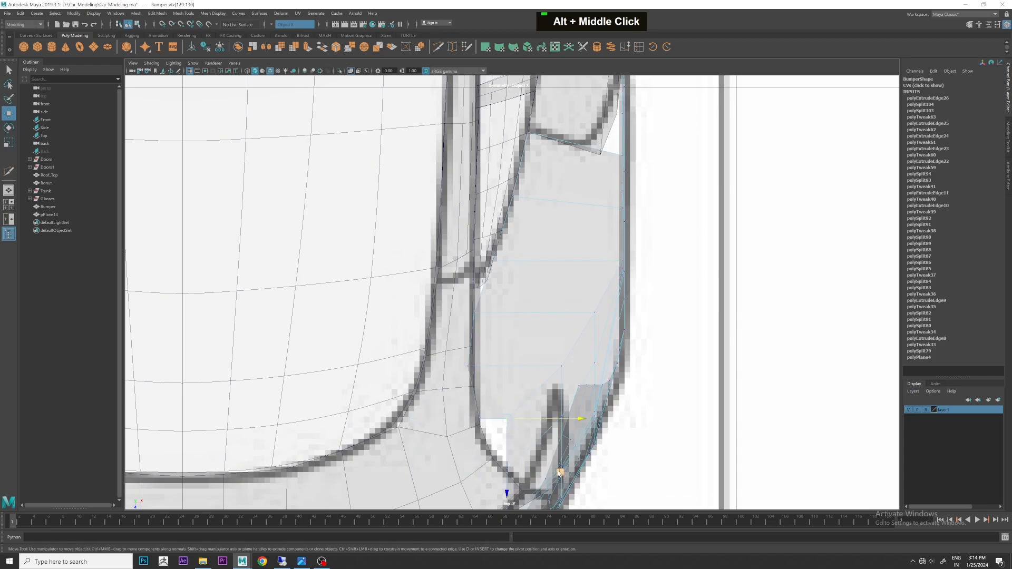
{"action": "left_click_drag", "start_coordinate": [559, 472], "coordinate": [543, 496]}
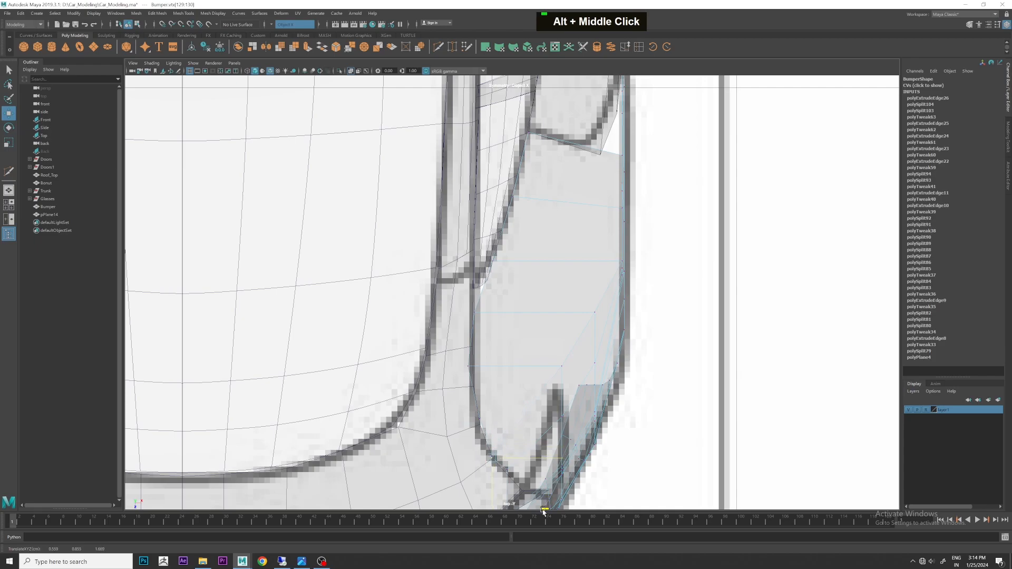
{"action": "left_click_drag", "start_coordinate": [460, 351], "coordinate": [507, 366]}
Select the lengthwise edges just below the side panel's upper border in perspective and turn on wireframe-on-shaded display.
{"action": "key", "text": "space"}
{"action": "key", "text": "space"}
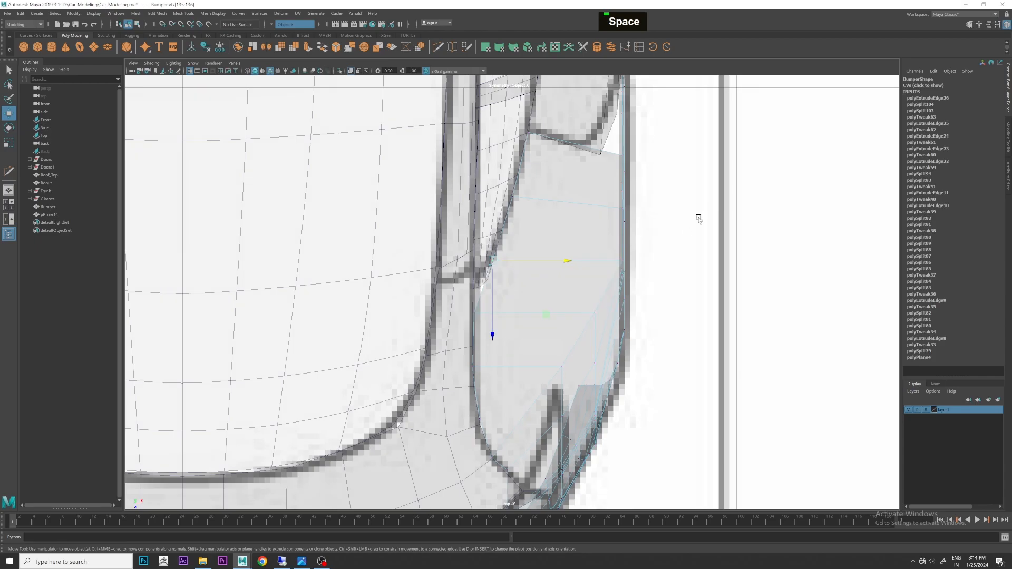
{"action": "scroll", "coordinate": [657, 236], "scroll_direction": "down", "scroll_amount": 3, "text": "alt"}
{"action": "left_click_drag", "start_coordinate": [657, 236], "coordinate": [606, 237], "text": "alt"}
{"action": "middle_click_drag", "start_coordinate": [607, 238], "coordinate": [543, 274], "text": "alt"}
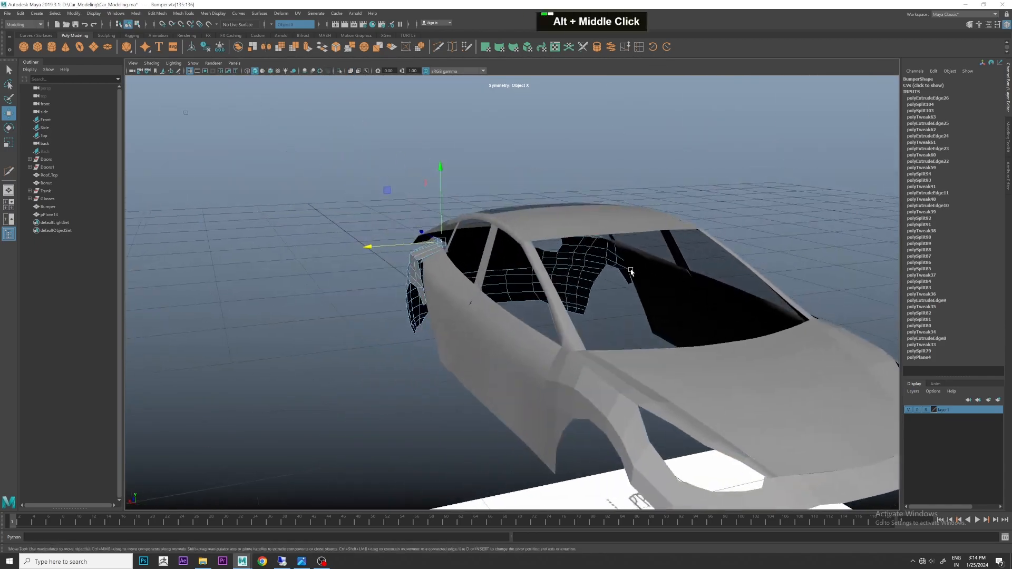
{"action": "scroll", "coordinate": [536, 279], "scroll_direction": "up", "scroll_amount": 6, "text": "alt"}
{"action": "right_click_drag", "start_coordinate": [537, 280], "coordinate": [529, 252]}
{"action": "double_click", "coordinate": [522, 269]}
{"action": "left_click_drag", "start_coordinate": [522, 269], "coordinate": [639, 274], "text": "alt"}
{"action": "middle_click_drag", "start_coordinate": [639, 274], "coordinate": [637, 281], "text": "alt"}
{"action": "mouse_move", "coordinate": [637, 281]}
{"action": "left_mouse_down", "text": "alt"}
{"action": "mouse_move", "coordinate": [505, 280]}
{"action": "mouse_move", "coordinate": [537, 281]}
{"action": "left_mouse_up", "text": "alt"}
{"action": "left_click", "coordinate": [270, 71]}
Move the selected lengthwise edges inward toward the car's centre to round the panel's shoulder.
{"action": "left_click_drag", "start_coordinate": [445, 290], "coordinate": [513, 372], "text": "alt"}
{"action": "key", "text": "r"}
{"action": "key", "text": "w"}
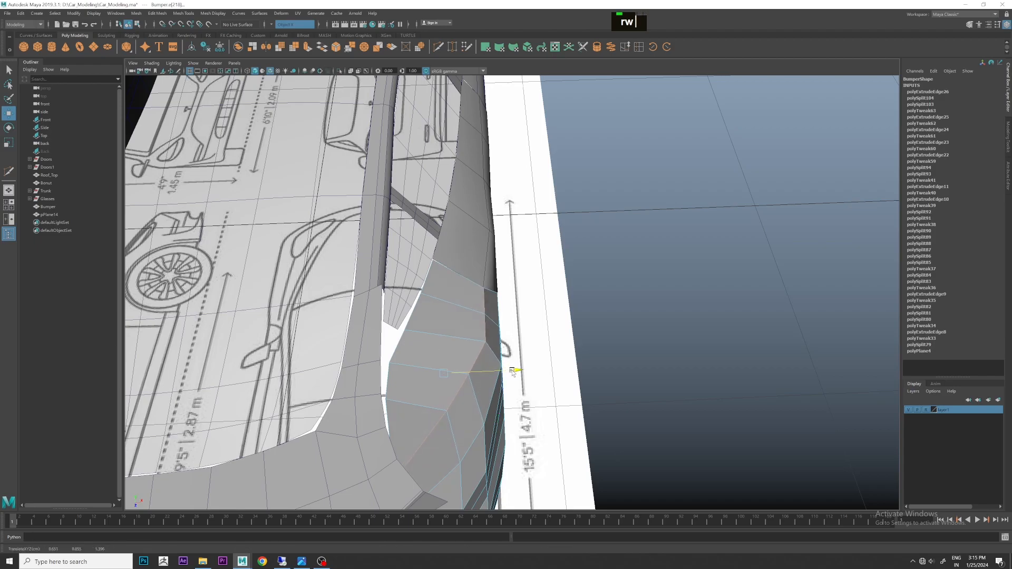
{"action": "left_click_drag", "start_coordinate": [611, 353], "coordinate": [600, 319], "text": "alt"}
Move the rear end vertex of the upper border onto the trunk seam's corner beside the taillight in top view.
{"action": "left_click_drag", "start_coordinate": [388, 301], "coordinate": [314, 321], "text": "alt"}
{"action": "right_click_drag", "start_coordinate": [313, 319], "coordinate": [275, 318]}
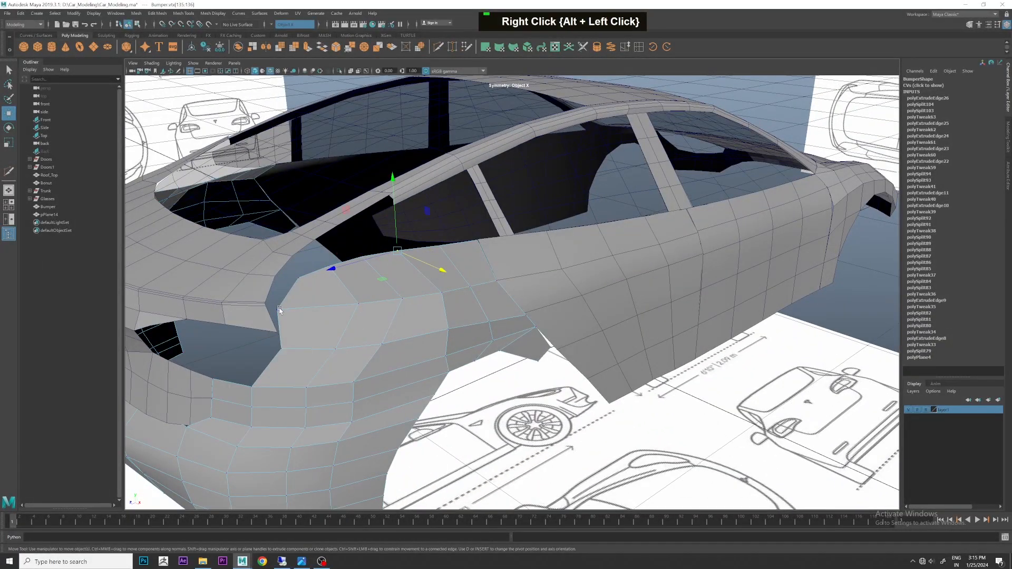
{"action": "left_click", "coordinate": [279, 311]}
{"action": "key", "text": "space"}
{"action": "key", "text": "space"}
{"action": "middle_click_drag", "start_coordinate": [491, 355], "coordinate": [573, 364], "text": "alt"}
{"action": "left_click", "coordinate": [514, 375]}
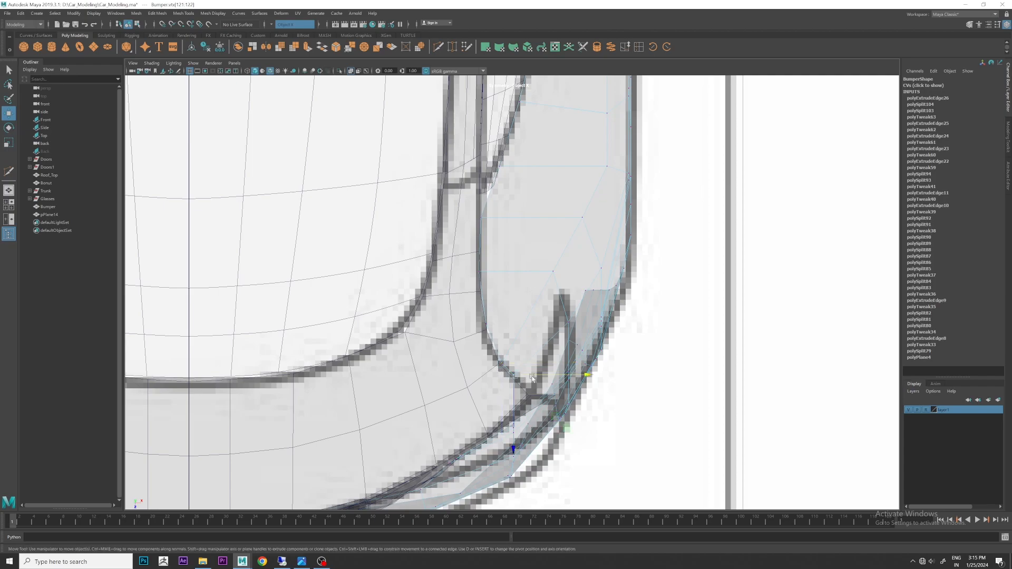
{"action": "left_click", "coordinate": [598, 375]}
{"action": "key", "text": "ctrl+z"}
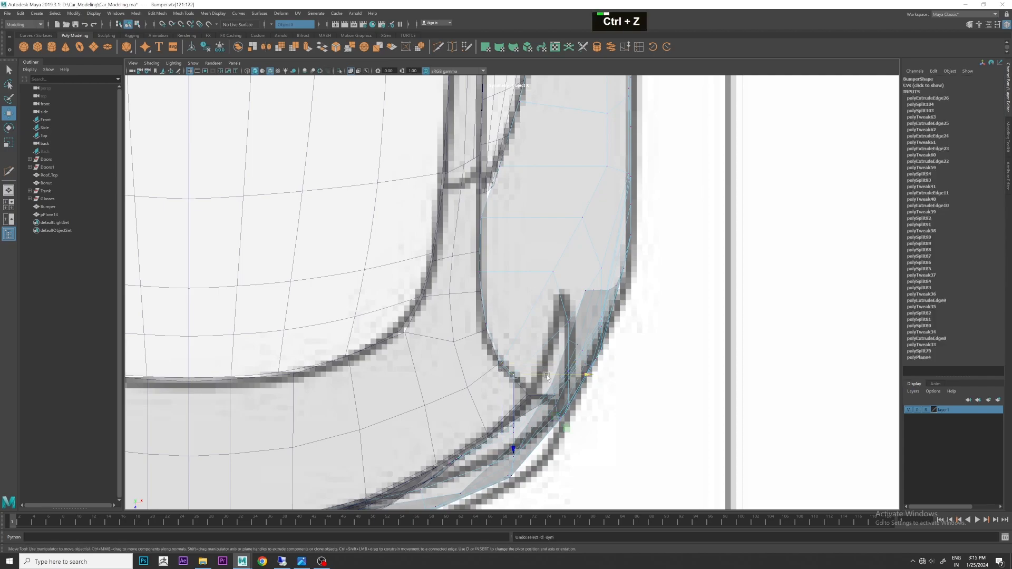
{"action": "left_click_drag", "start_coordinate": [568, 429], "coordinate": [584, 440]}
Reposition the side panel's rear corner vertices horizontally in perspective to smooth its curve along the trunk edge.
{"action": "key", "text": "space"}
{"action": "key", "text": "space"}
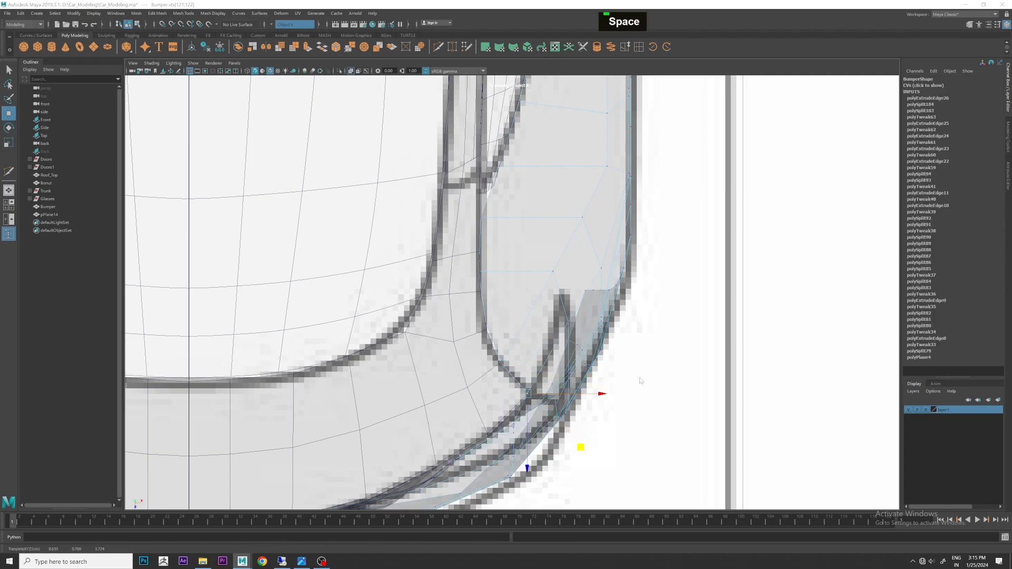
{"action": "scroll", "coordinate": [623, 264], "scroll_direction": "down", "scroll_amount": 2}
{"action": "scroll", "coordinate": [622, 264], "scroll_direction": "down", "scroll_amount": 1}
{"action": "middle_click_drag", "start_coordinate": [623, 263], "coordinate": [655, 260], "text": "alt"}
{"action": "left_click_drag", "start_coordinate": [655, 260], "coordinate": [601, 226], "text": "alt"}
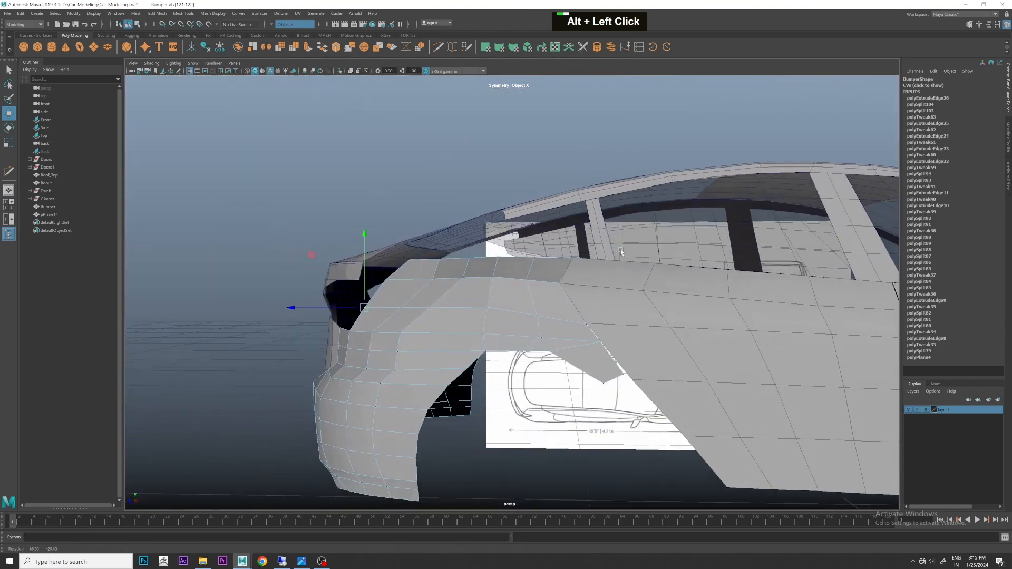
{"action": "middle_click_drag", "start_coordinate": [601, 232], "coordinate": [626, 255], "text": "alt"}
{"action": "left_click_drag", "start_coordinate": [626, 255], "coordinate": [582, 339], "text": "alt"}
{"action": "left_click", "coordinate": [515, 308]}
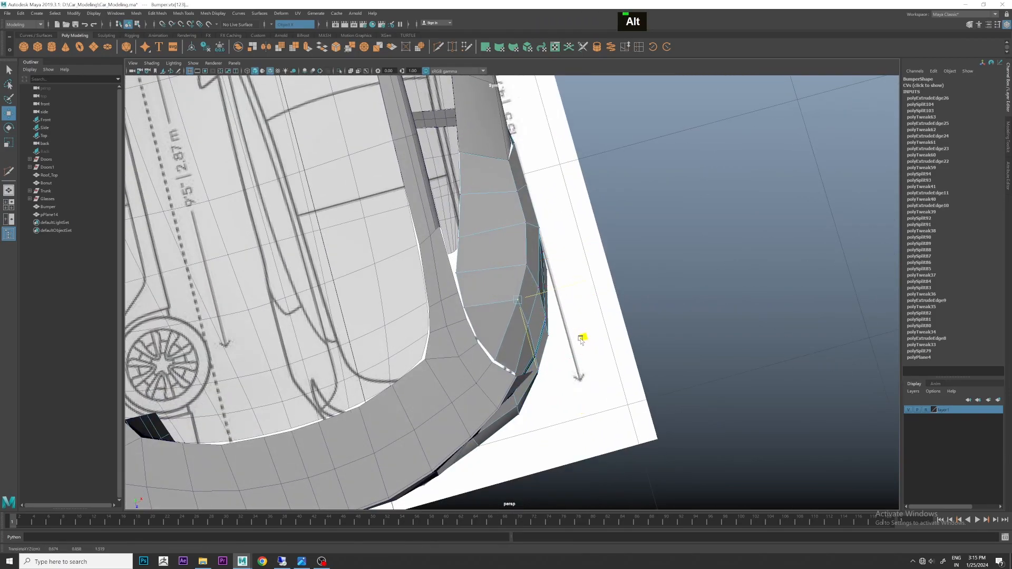
{"action": "left_click_drag", "start_coordinate": [493, 331], "coordinate": [477, 304], "text": "alt"}
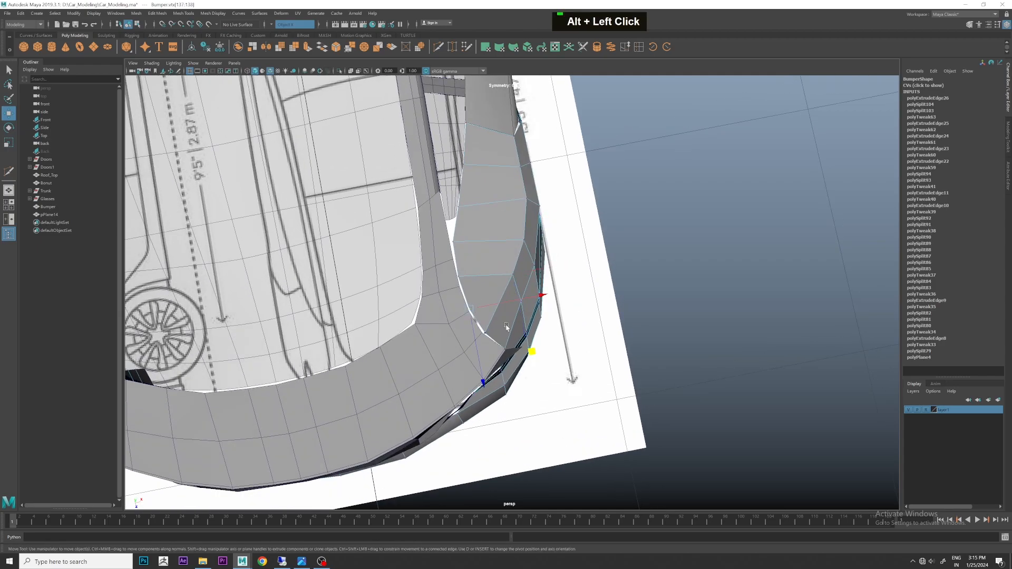
Raise the upper border vertex near the rear corner vertically to the height of the trunk's edge.
{"action": "left_click", "coordinate": [489, 331]}
{"action": "left_click_drag", "start_coordinate": [535, 366], "coordinate": [490, 369], "text": "alt"}
{"action": "middle_click_drag", "start_coordinate": [490, 369], "coordinate": [448, 311], "text": "alt"}
{"action": "left_click_drag", "start_coordinate": [448, 311], "coordinate": [447, 292], "text": "alt"}
{"action": "left_click_drag", "start_coordinate": [485, 256], "coordinate": [485, 225]}
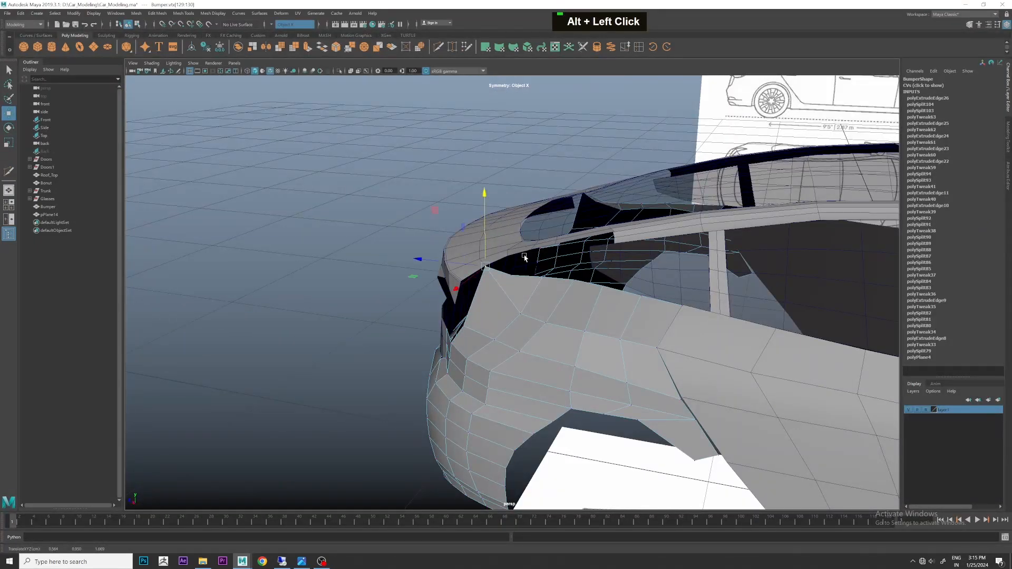
Move the upper border vertices nearest the rear door onto the side window's lower outline in side view.
{"action": "scroll", "coordinate": [525, 257], "scroll_direction": "up", "scroll_amount": 5}
{"action": "key", "text": "space"}
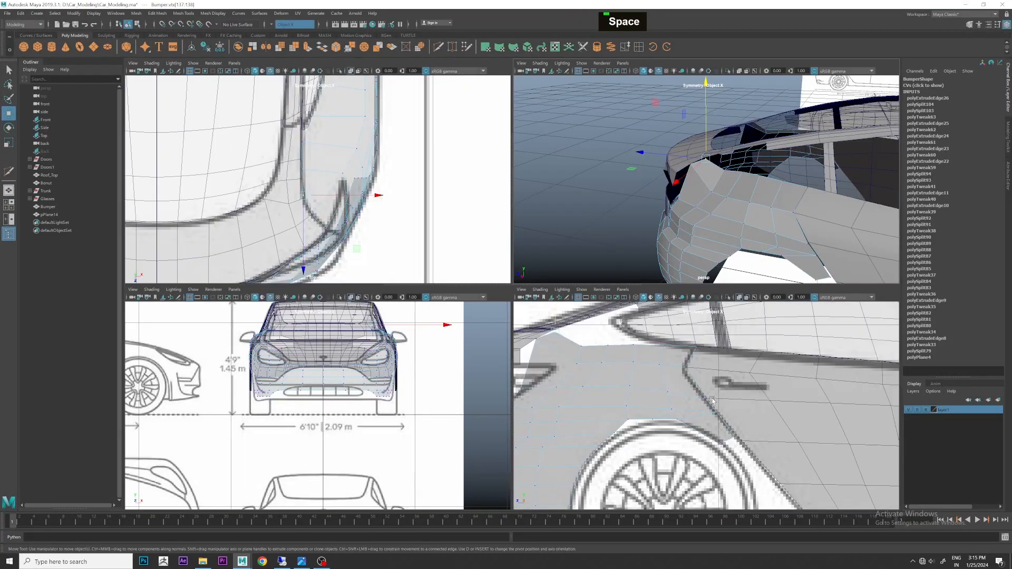
{"action": "key", "text": "space"}
{"action": "middle_click_drag", "start_coordinate": [610, 335], "coordinate": [619, 387], "text": "alt"}
{"action": "scroll", "coordinate": [656, 335], "scroll_direction": "up", "scroll_amount": 3}
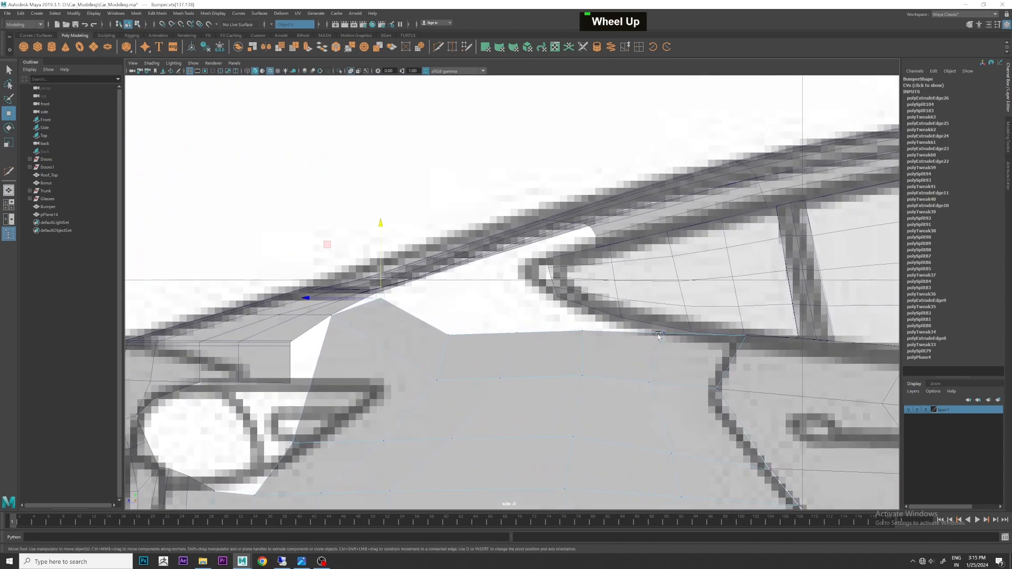
{"action": "left_click", "coordinate": [664, 334]}
{"action": "left_click_drag", "start_coordinate": [611, 280], "coordinate": [636, 280]}
{"action": "left_click_drag", "start_coordinate": [565, 317], "coordinate": [597, 344]}
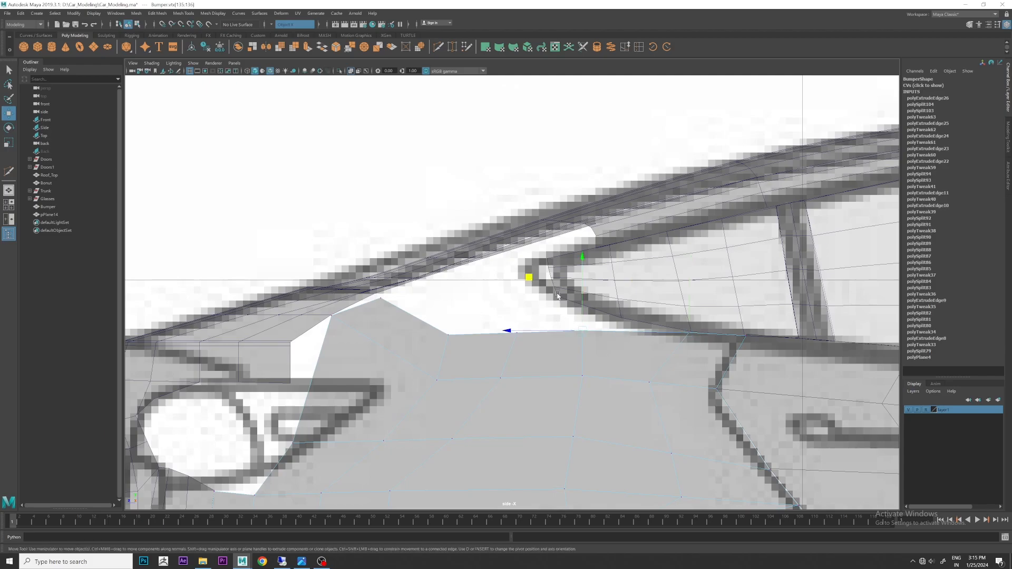
{"action": "left_click_drag", "start_coordinate": [528, 279], "coordinate": [568, 269]}
Raise the next two upper border vertices toward the rear window corner and roof pillar in side view.
{"action": "left_click", "coordinate": [516, 333]}
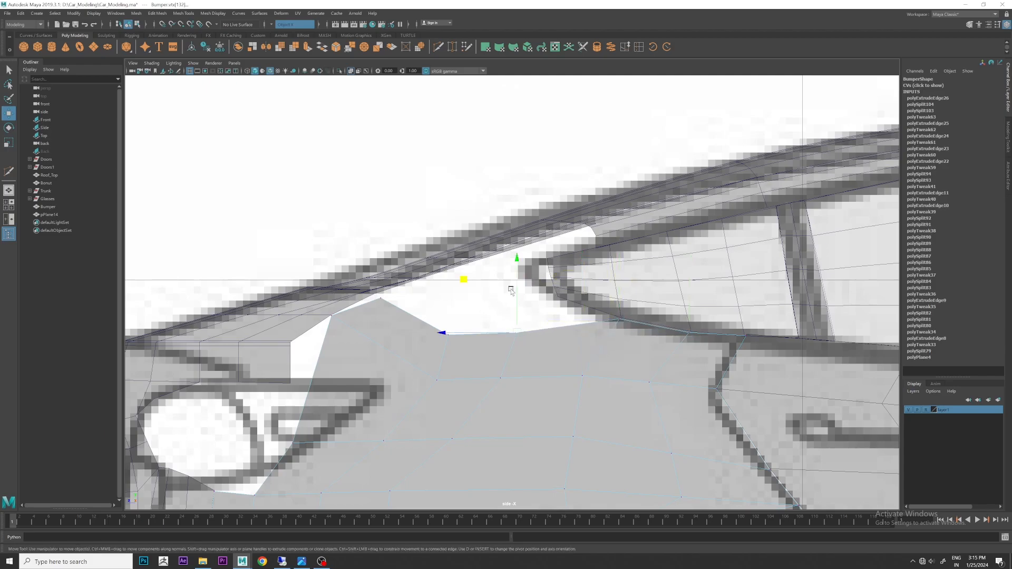
{"action": "left_click_drag", "start_coordinate": [476, 281], "coordinate": [503, 246]}
{"action": "left_click", "coordinate": [452, 336]}
{"action": "left_click_drag", "start_coordinate": [400, 280], "coordinate": [436, 231]}
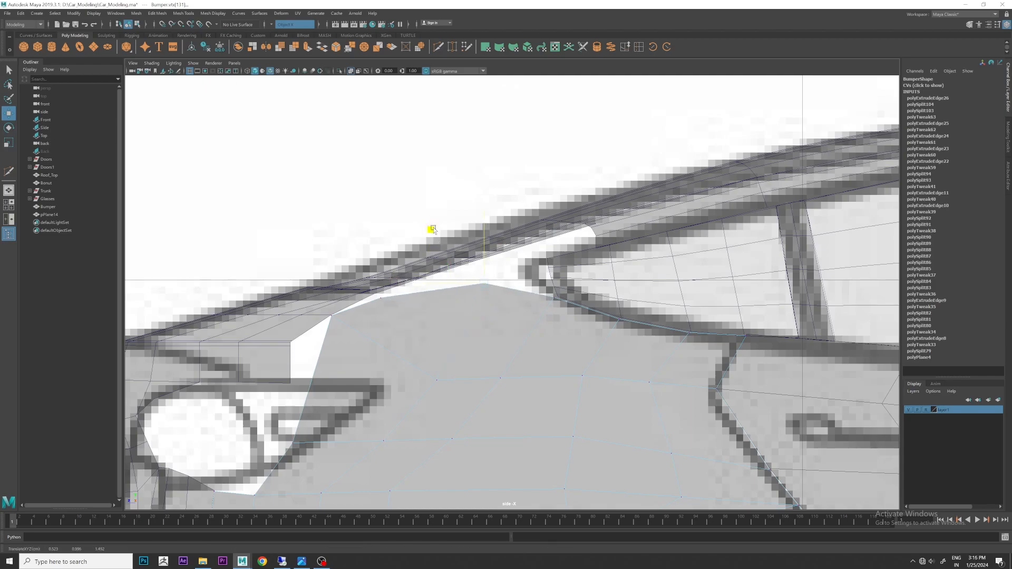
Move the upper border vertex at the rear window corner onto the pillar's outline in top view.
{"action": "key", "text": "space"}
{"action": "key", "text": "space"}
{"action": "left_click_drag", "start_coordinate": [604, 196], "coordinate": [559, 258], "text": "alt"}
{"action": "scroll", "coordinate": [498, 251], "scroll_direction": "up", "scroll_amount": 3}
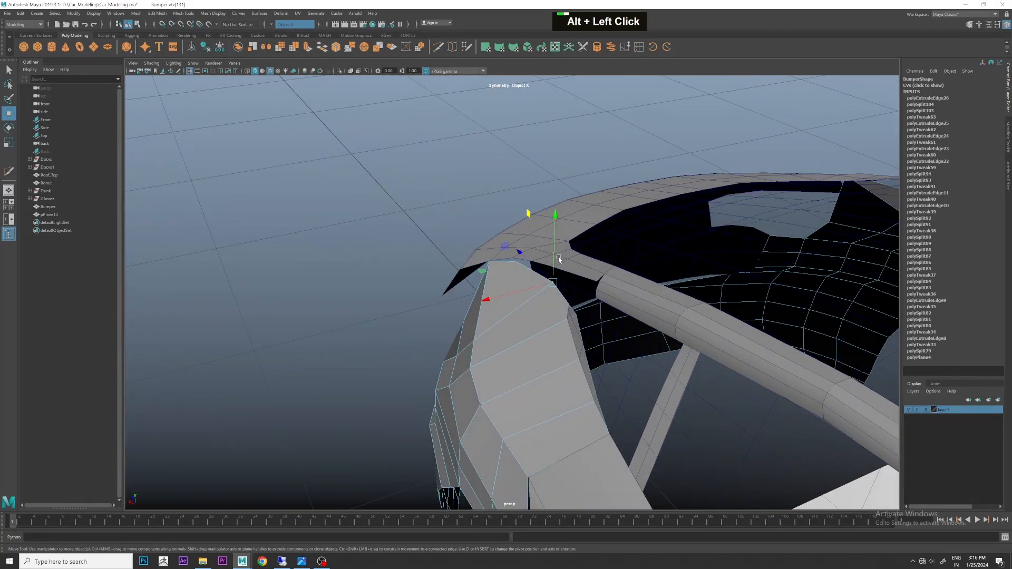
{"action": "left_click_drag", "start_coordinate": [555, 299], "coordinate": [625, 355], "text": "alt"}
{"action": "scroll", "coordinate": [569, 316], "scroll_direction": "up", "scroll_amount": 2}
{"action": "key", "text": "space"}
{"action": "key", "text": "space"}
{"action": "middle_click_drag", "start_coordinate": [570, 316], "coordinate": [538, 339], "text": "alt"}
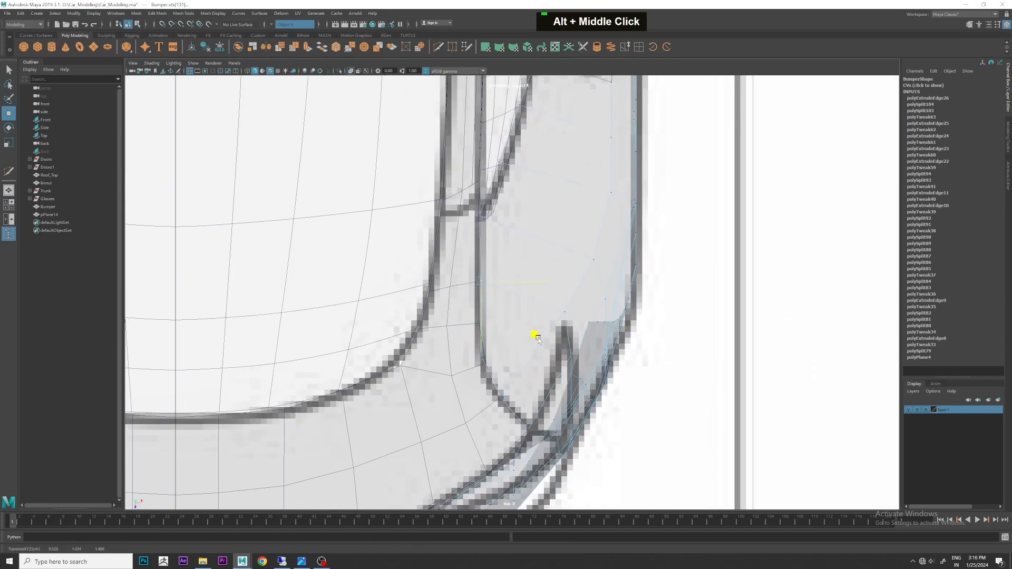
{"action": "left_click", "coordinate": [482, 213]}
{"action": "middle_click_drag", "start_coordinate": [533, 269], "coordinate": [545, 305]}
Fit the neighbouring upper border vertices to the side window outline and the curved trunk seam in top view.
{"action": "left_click", "coordinate": [494, 220]}
{"action": "left_click_drag", "start_coordinate": [546, 271], "coordinate": [554, 270]}
{"action": "left_click", "coordinate": [517, 165]}
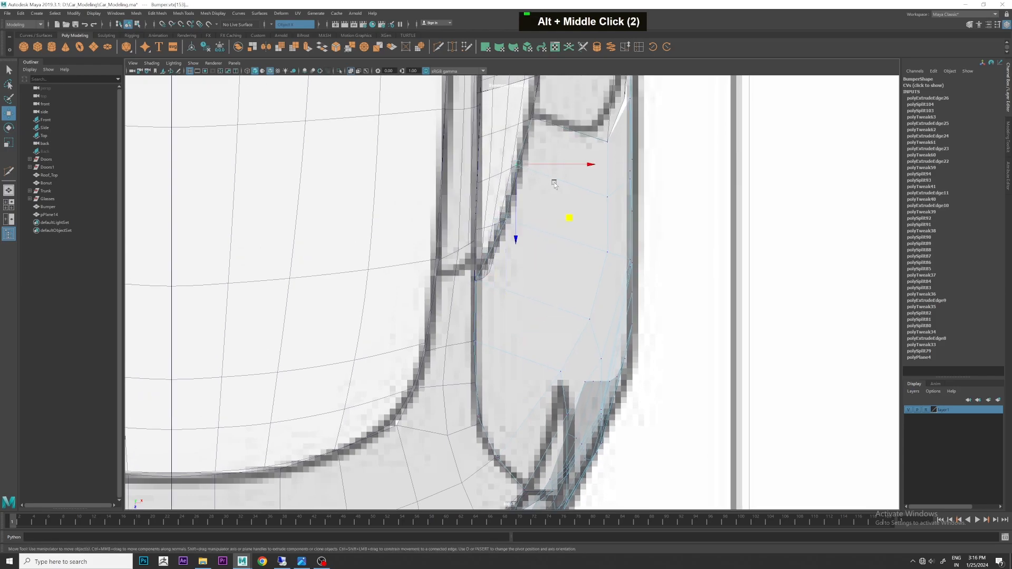
{"action": "left_click_drag", "start_coordinate": [569, 217], "coordinate": [574, 221]}
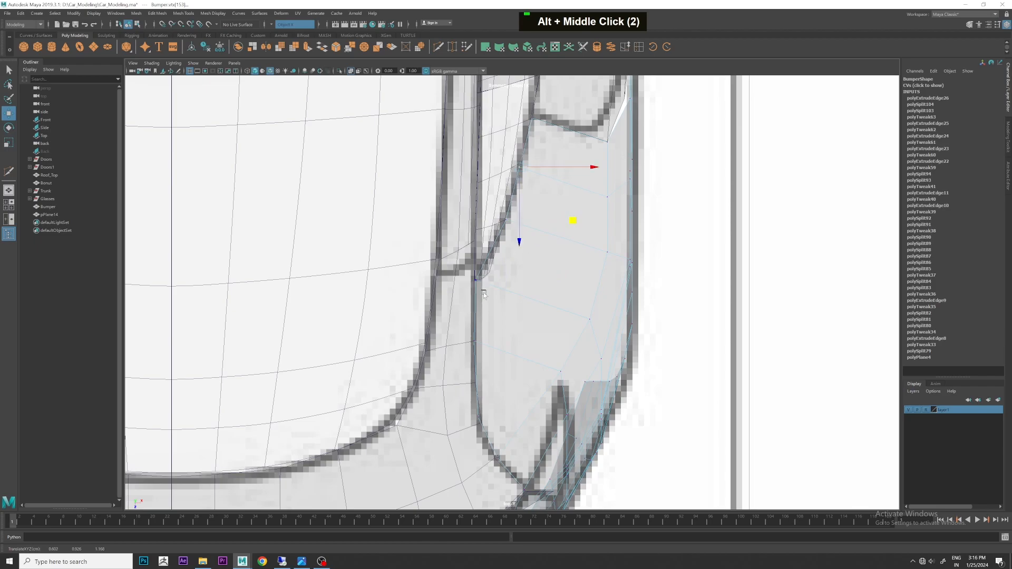
{"action": "middle_click_drag", "start_coordinate": [482, 285], "coordinate": [483, 348], "text": "alt"}
{"action": "left_click_drag", "start_coordinate": [473, 366], "coordinate": [530, 426]}
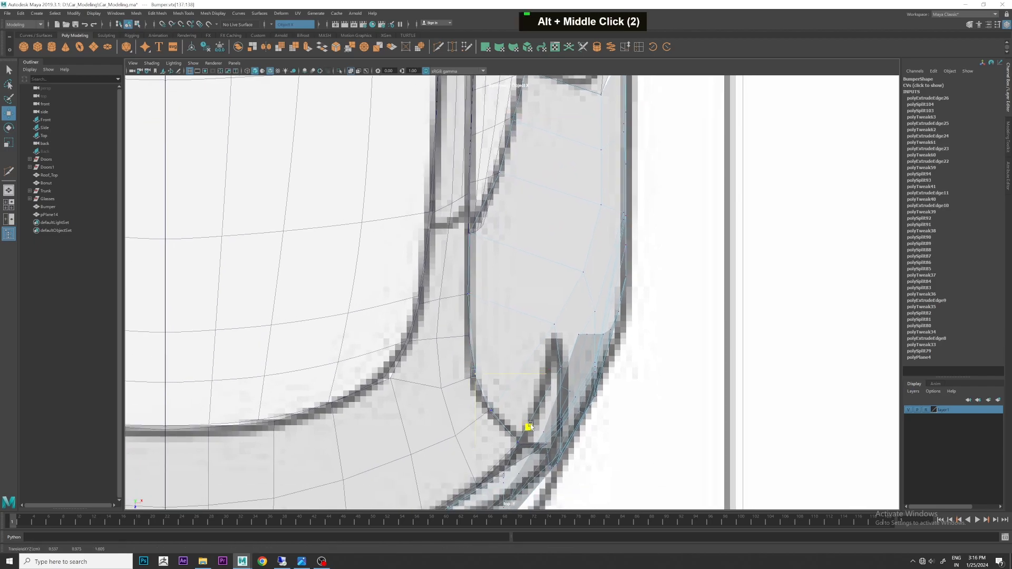
Raise the second row of vertices below the upper border vertically to even out the panel's shoulder.
{"action": "key", "text": "space"}
{"action": "key", "text": "space"}
{"action": "left_click_drag", "start_coordinate": [543, 327], "coordinate": [489, 369], "text": "alt"}
{"action": "scroll", "coordinate": [545, 245], "scroll_direction": "down", "scroll_amount": 4, "text": "alt"}
{"action": "left_click", "coordinate": [488, 332]}
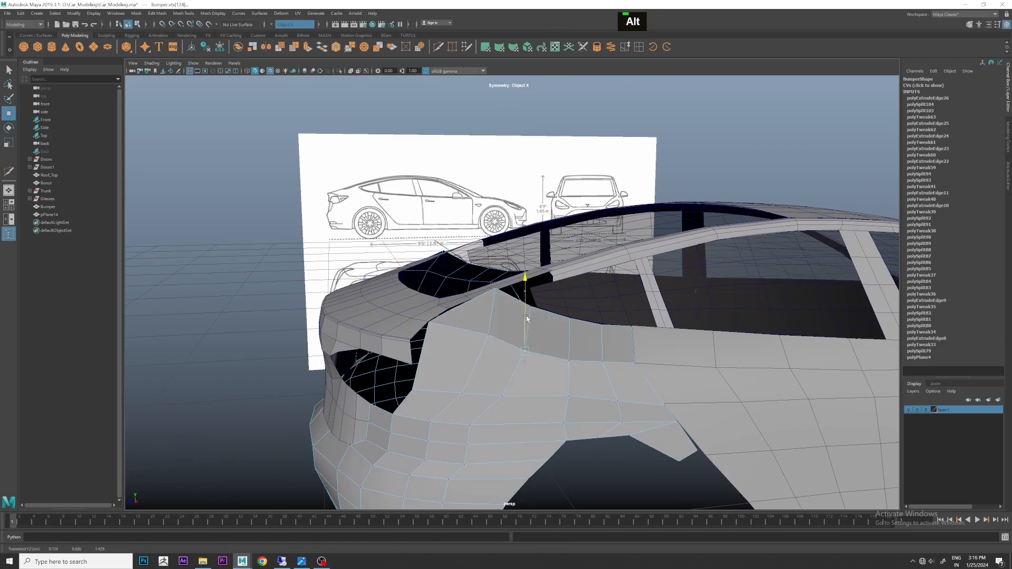
{"action": "left_click", "coordinate": [569, 333]}
{"action": "left_click", "coordinate": [608, 363]}
{"action": "scroll", "coordinate": [497, 342], "scroll_direction": "down", "scroll_amount": 2}
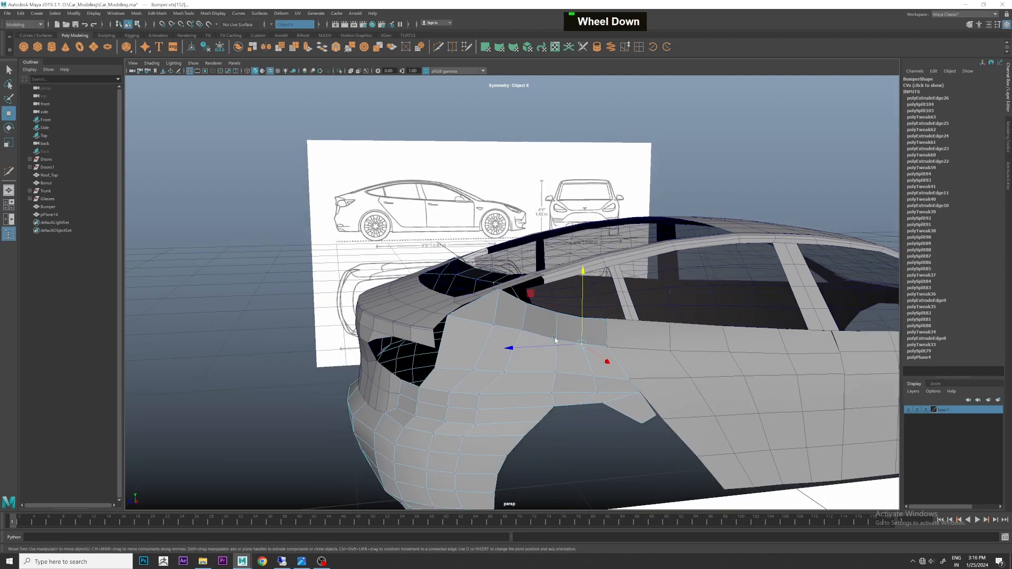
{"action": "key", "text": "space"}
{"action": "key", "text": "space"}
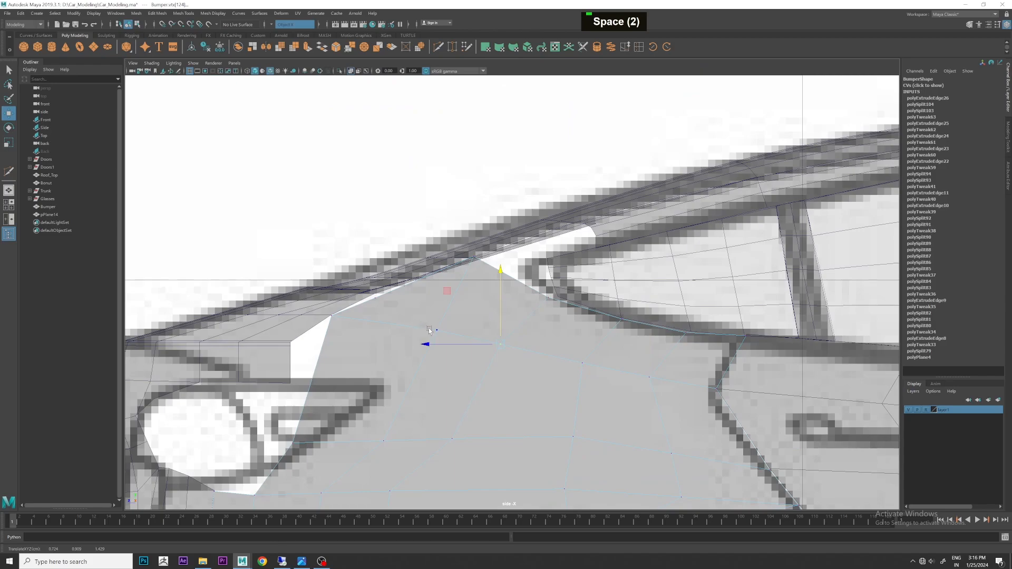
Insert lengthwise edge loops across the side panel just below its second row of vertices with Multi-Cut.
{"action": "scroll", "coordinate": [425, 334], "scroll_direction": "down", "scroll_amount": 8}
{"action": "scroll", "coordinate": [571, 324], "scroll_direction": "up", "scroll_amount": 4}
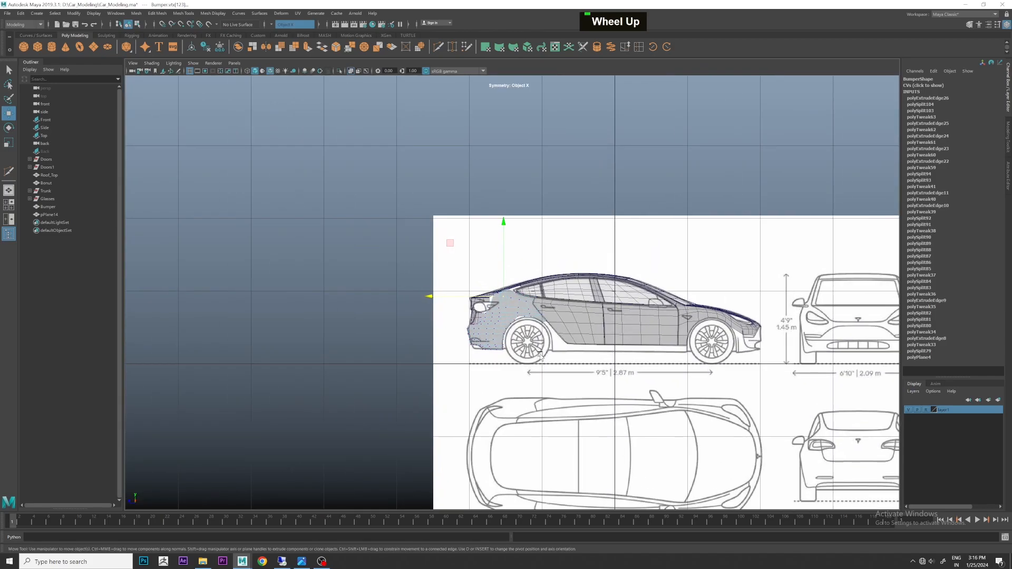
{"action": "scroll", "coordinate": [499, 313], "scroll_direction": "up", "scroll_amount": 10}
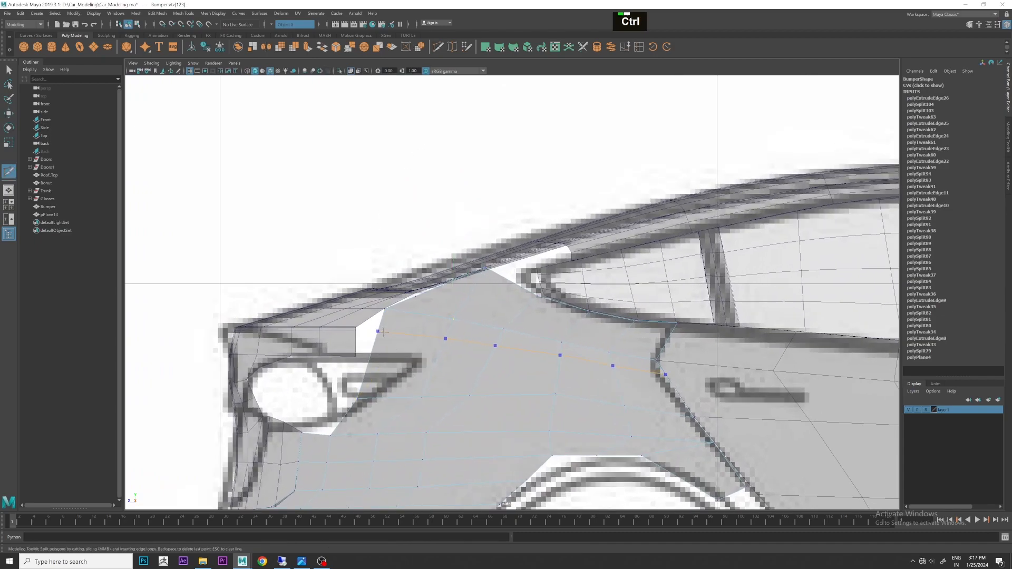
{"action": "left_click", "coordinate": [376, 361], "text": "ctrl"}
{"action": "scroll", "coordinate": [377, 353], "scroll_direction": "up", "scroll_amount": 5}
Move the new loop's edge at the rear corner outward toward the blueprint outline in top view.
{"action": "key", "text": "space"}
{"action": "key", "text": "space"}
{"action": "left_click_drag", "start_coordinate": [464, 322], "coordinate": [451, 356], "text": "alt"}
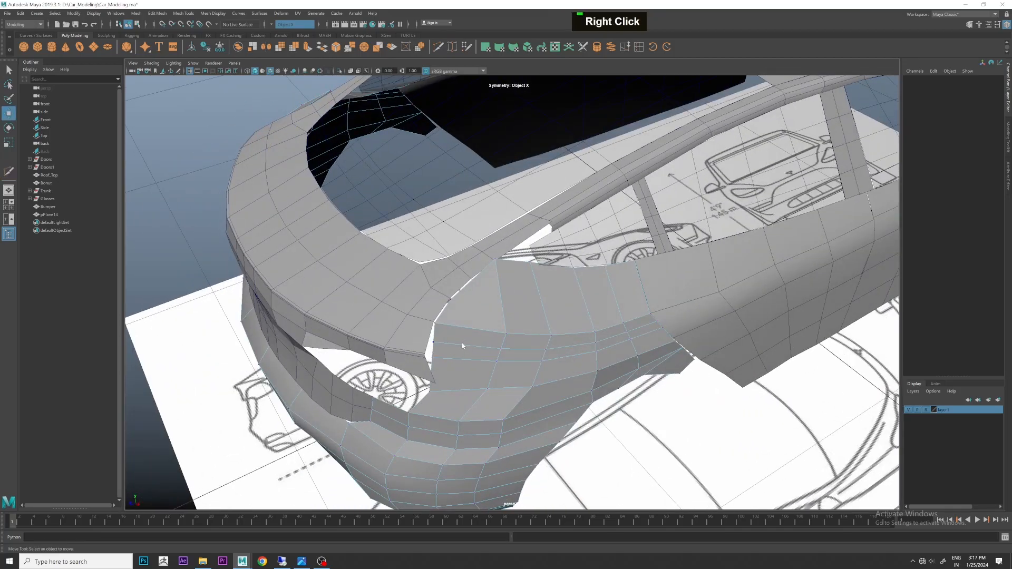
{"action": "scroll", "coordinate": [463, 359], "scroll_direction": "up", "scroll_amount": 2}
{"action": "left_click", "coordinate": [460, 387]}
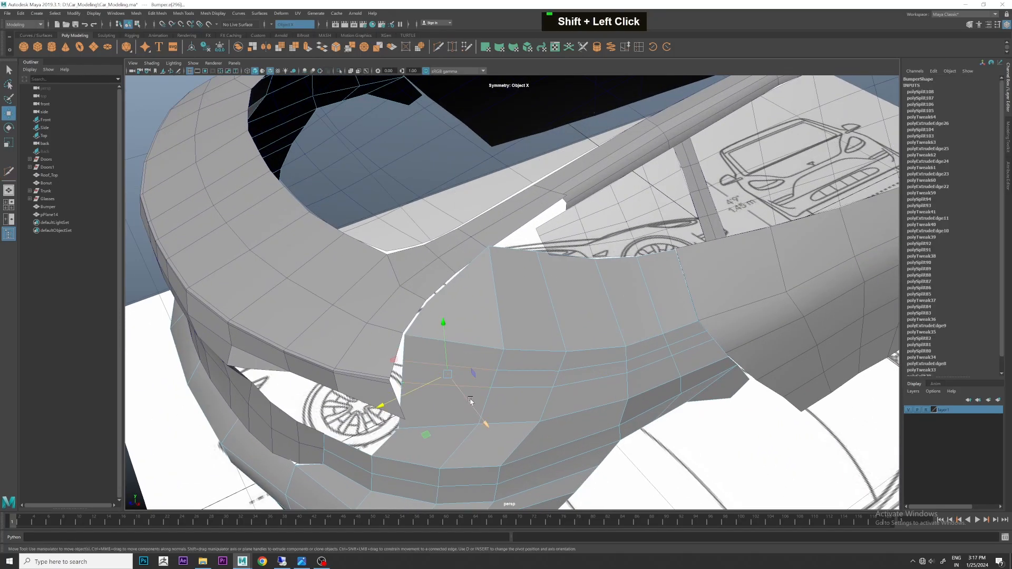
{"action": "key", "text": "ctrl+z"}
{"action": "key", "text": "space"}
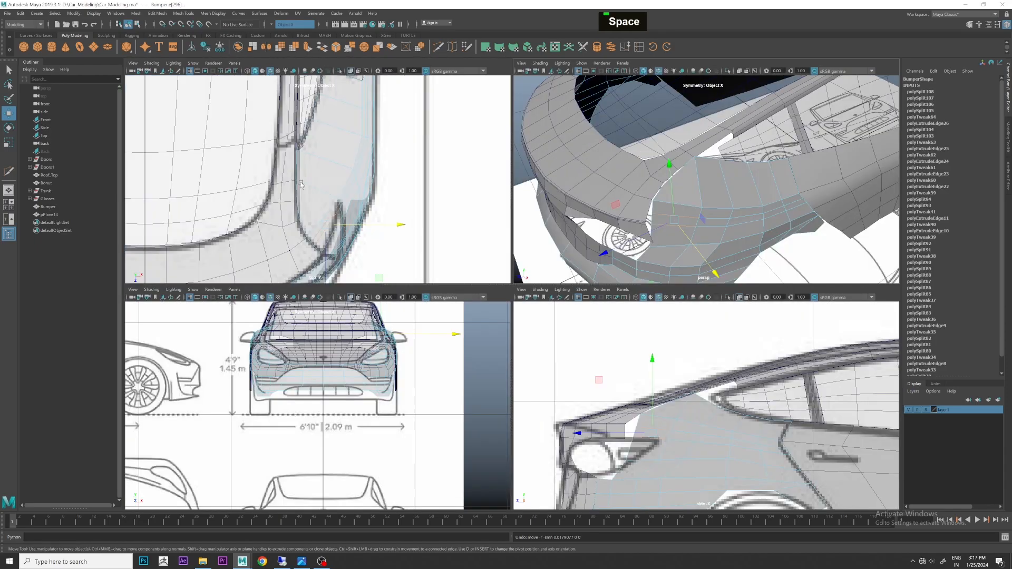
{"action": "key", "text": "space"}
{"action": "middle_click_drag", "start_coordinate": [543, 443], "coordinate": [550, 335], "text": "alt"}
{"action": "middle_click_drag", "start_coordinate": [560, 388], "coordinate": [570, 390]}
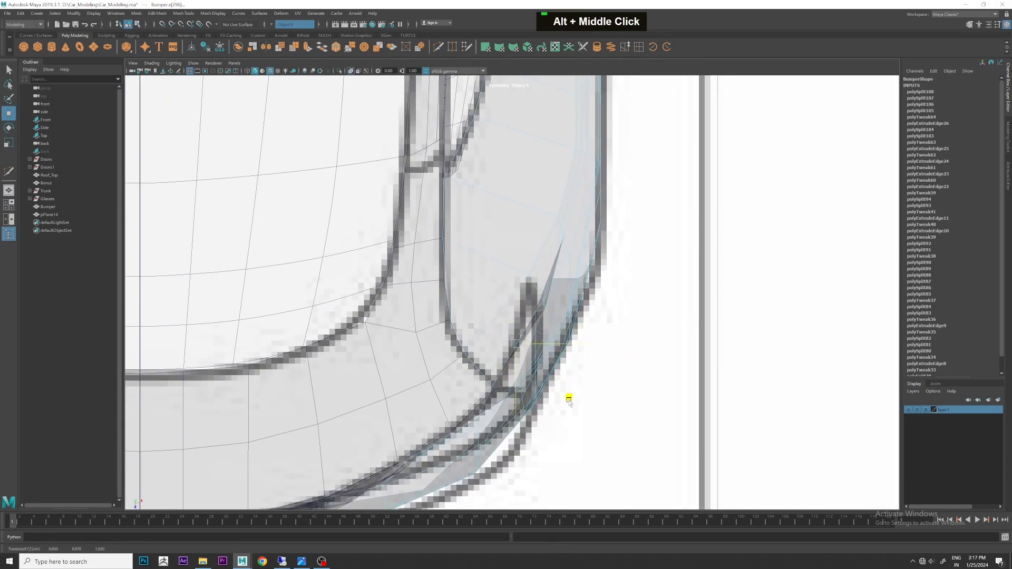
Refine the rear corner edge's position in perspective, shifting it sideways and vertically to follow the trunk's corner.
{"action": "key", "text": "space"}
{"action": "key", "text": "space"}
{"action": "mouse_move", "coordinate": [580, 274]}
{"action": "left_mouse_down", "text": "alt"}
{"action": "mouse_move", "coordinate": [608, 252]}
{"action": "mouse_move", "coordinate": [394, 360]}
{"action": "mouse_move", "coordinate": [559, 401]}
{"action": "mouse_move", "coordinate": [591, 369]}
{"action": "mouse_move", "coordinate": [580, 364]}
{"action": "left_mouse_up", "text": "alt"}
{"action": "middle_click_drag", "start_coordinate": [580, 364], "coordinate": [568, 347], "text": "alt"}
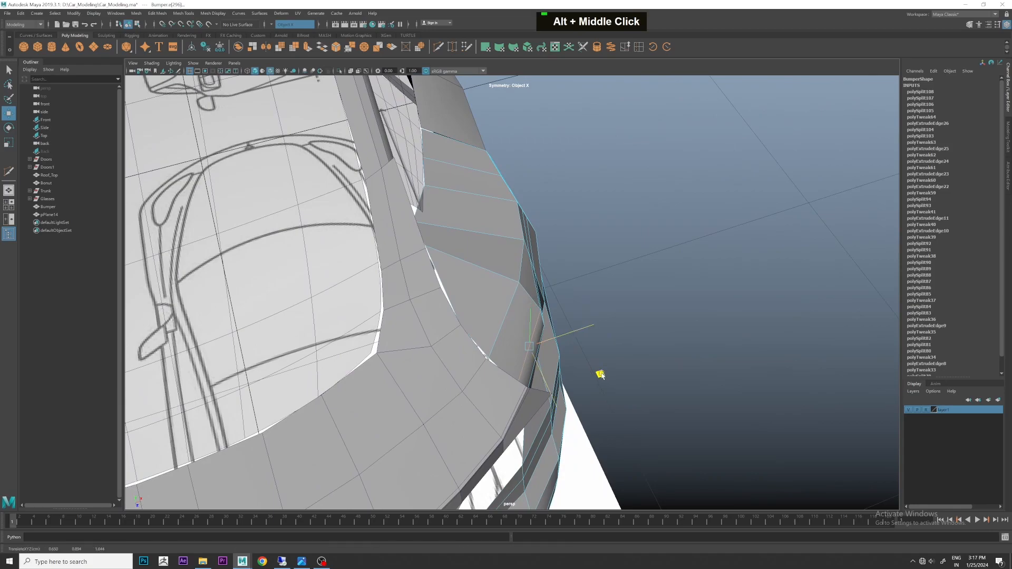
{"action": "left_click_drag", "start_coordinate": [611, 378], "coordinate": [448, 364], "text": "alt"}
{"action": "scroll", "coordinate": [542, 343], "scroll_direction": "up", "scroll_amount": 2, "text": "alt"}
{"action": "scroll", "coordinate": [425, 355], "scroll_direction": "up", "scroll_amount": 3}
{"action": "middle_click_drag", "start_coordinate": [425, 355], "coordinate": [468, 323], "text": "alt"}
{"action": "left_click_drag", "start_coordinate": [468, 323], "coordinate": [476, 390], "text": "alt"}
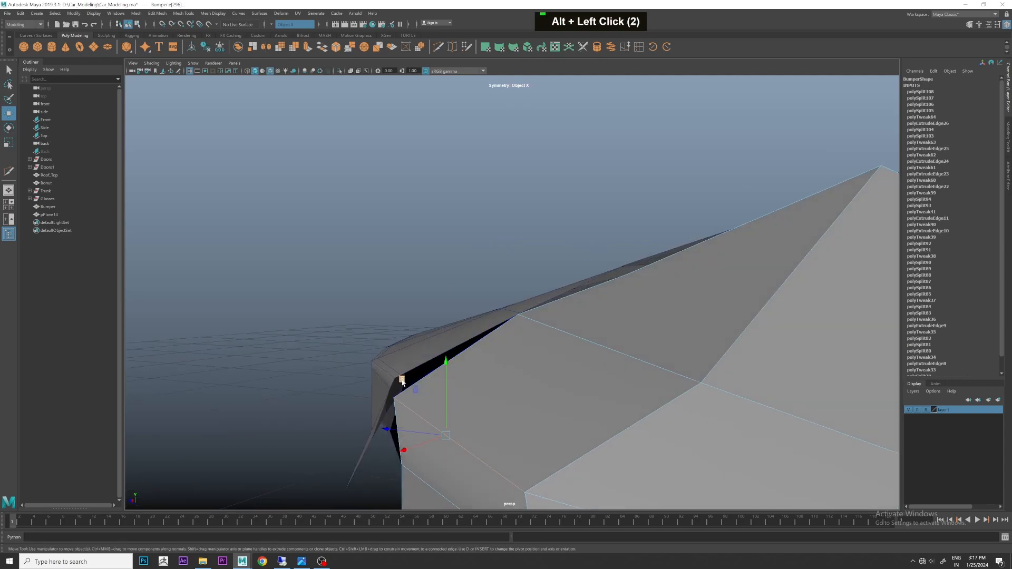
{"action": "middle_click_drag", "start_coordinate": [431, 396], "coordinate": [429, 381]}
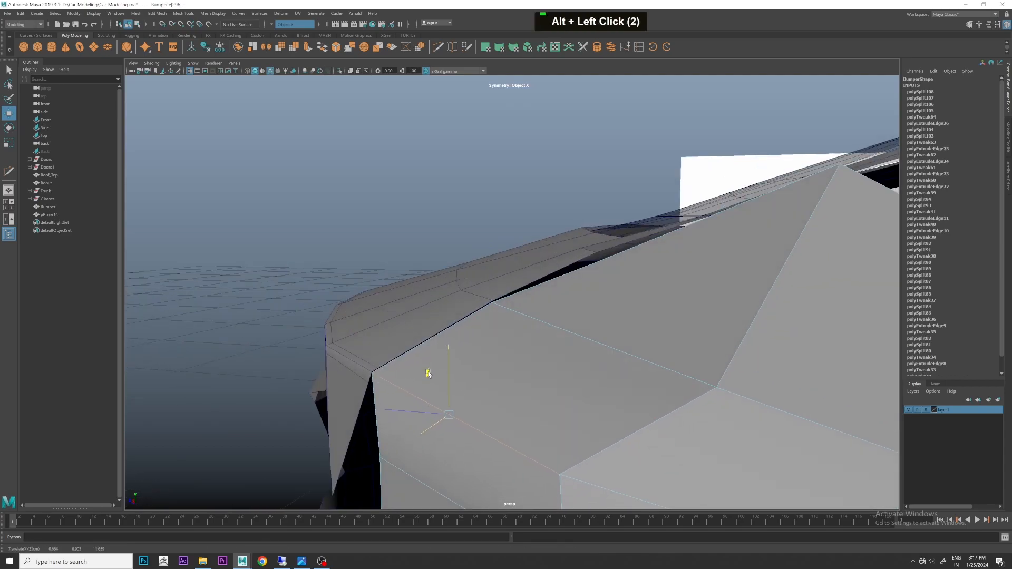
Try Edit Edge Flow on the lengthwise edges along the side panel's shoulder and undo it.
{"action": "scroll", "coordinate": [428, 373], "scroll_direction": "down", "scroll_amount": 3}
{"action": "left_click_drag", "start_coordinate": [428, 373], "coordinate": [550, 343], "text": "alt"}
{"action": "right_click_drag", "start_coordinate": [518, 296], "coordinate": [542, 299]}
{"action": "left_click_drag", "start_coordinate": [542, 299], "coordinate": [564, 286], "text": "alt"}
{"action": "scroll", "coordinate": [564, 285], "scroll_direction": "up", "scroll_amount": 3}
{"action": "middle_click_drag", "start_coordinate": [564, 286], "coordinate": [593, 285], "text": "alt"}
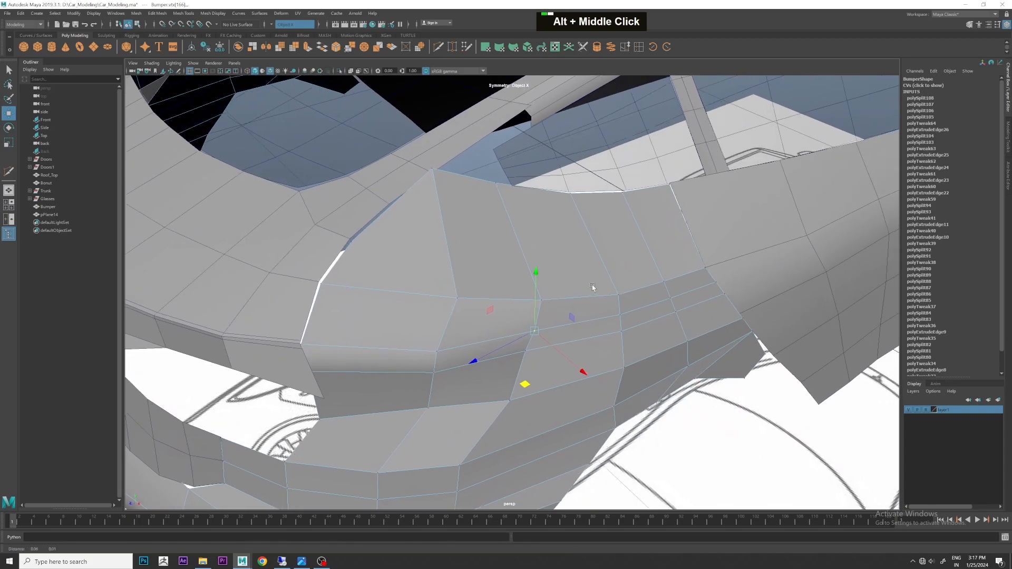
{"action": "right_click_drag", "start_coordinate": [592, 284], "coordinate": [590, 269]}
{"action": "middle_click_drag", "start_coordinate": [590, 269], "coordinate": [574, 299], "text": "alt"}
{"action": "left_click", "coordinate": [573, 299]}
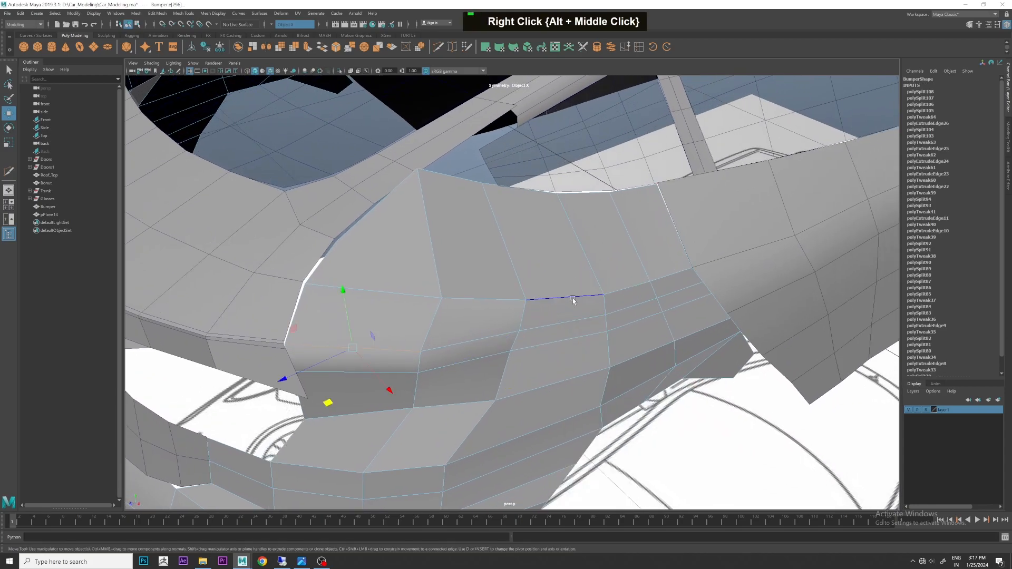
{"action": "double_click", "coordinate": [459, 301]}
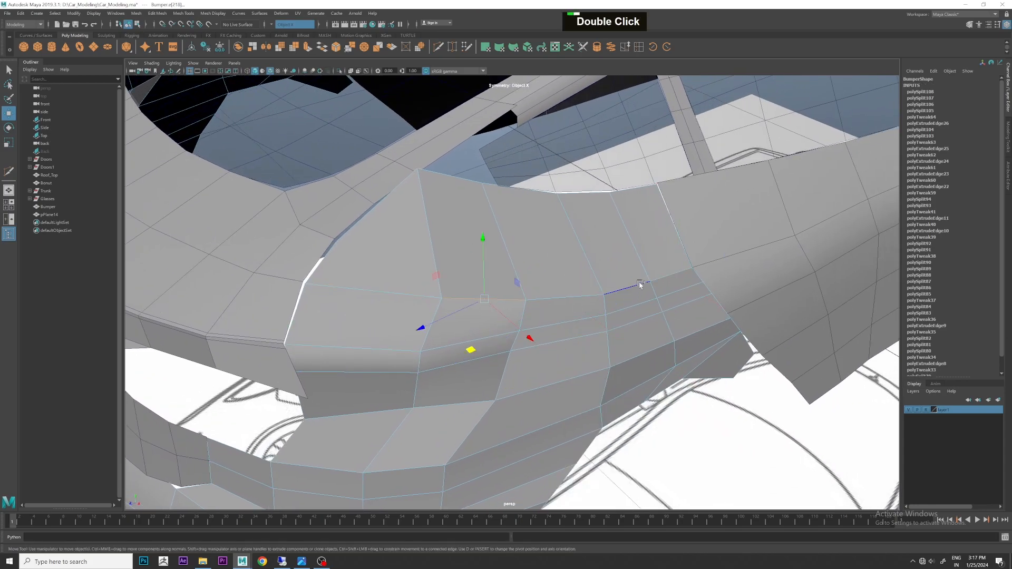
{"action": "right_click_drag", "start_coordinate": [590, 301], "coordinate": [579, 375], "text": "shift"}
{"action": "scroll", "coordinate": [631, 326], "scroll_direction": "down", "scroll_amount": 3}
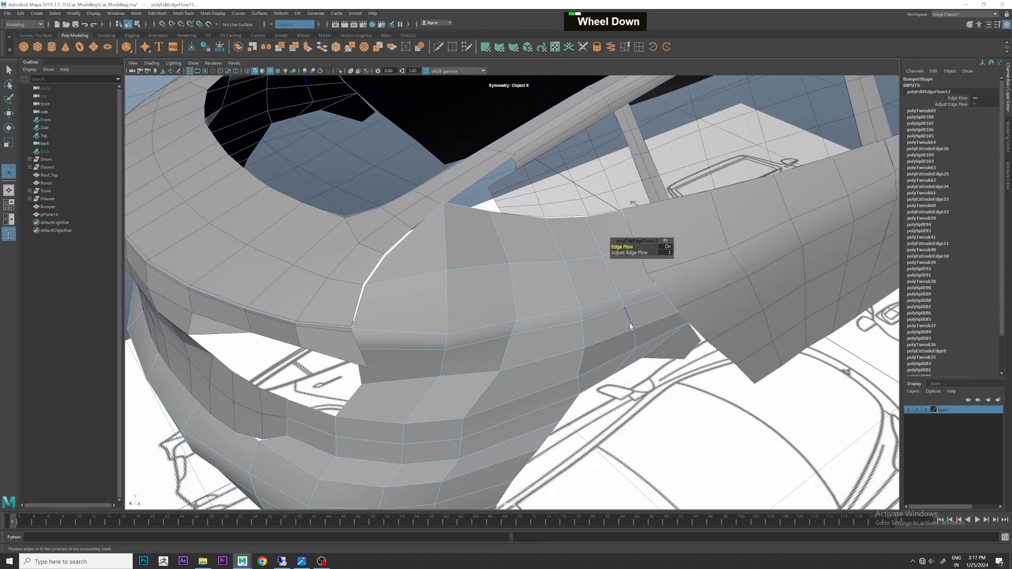
{"action": "key", "text": "ctrl+z"}
Adjust the upper border vertices beside the roof pillar and rear window corner sideways in perspective.
{"action": "left_click_drag", "start_coordinate": [628, 317], "coordinate": [661, 279], "text": "alt"}
{"action": "right_click_drag", "start_coordinate": [441, 287], "coordinate": [418, 277]}
{"action": "left_click_drag", "start_coordinate": [418, 267], "coordinate": [496, 274], "text": "alt"}
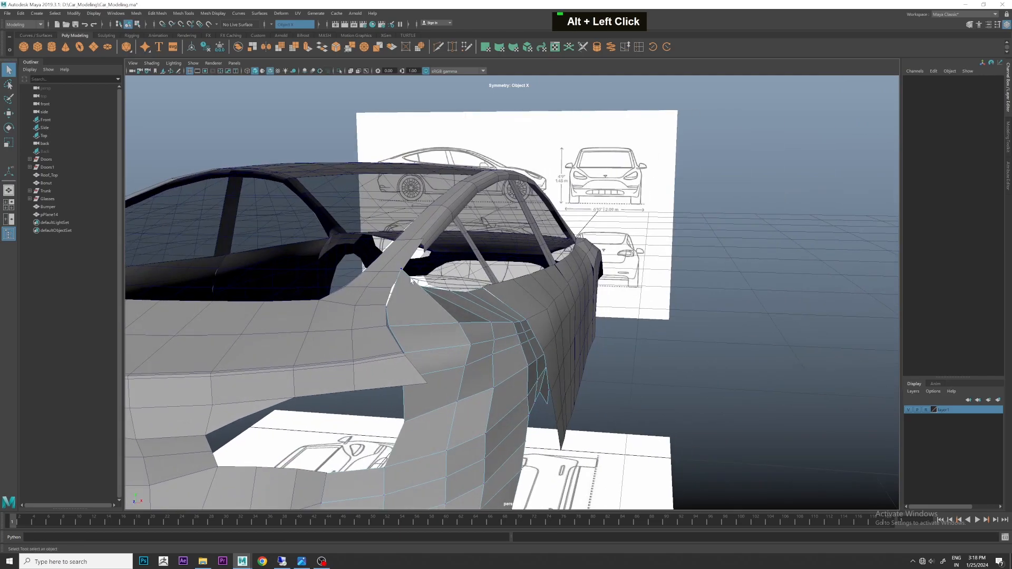
{"action": "left_click", "coordinate": [404, 270]}
{"action": "left_click", "coordinate": [403, 287]}
{"action": "right_click_drag", "start_coordinate": [404, 285], "coordinate": [381, 282]}
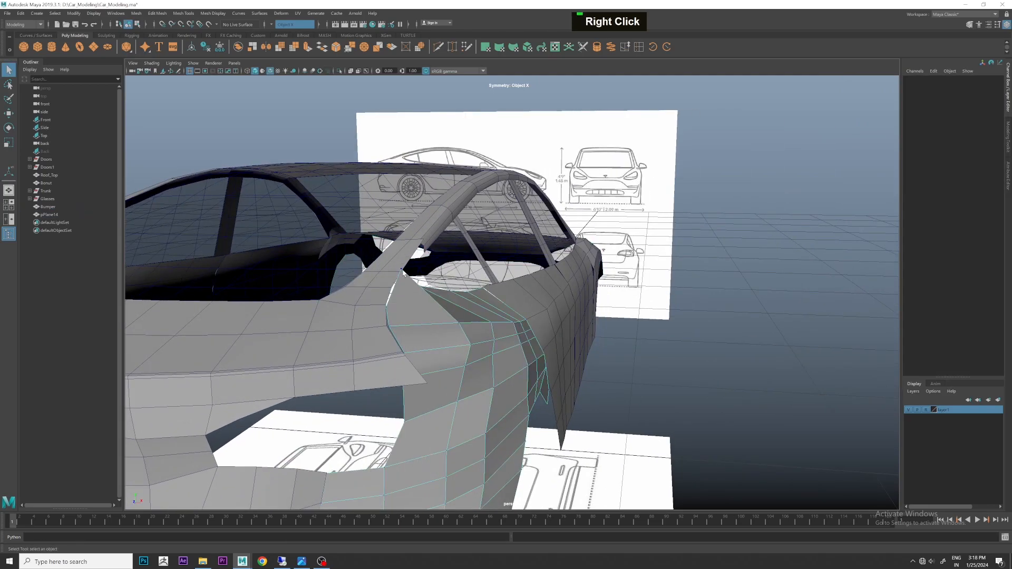
{"action": "left_click", "coordinate": [402, 270]}
{"action": "key", "text": "w"}
{"action": "left_click_drag", "start_coordinate": [399, 246], "coordinate": [486, 289], "text": "alt"}
{"action": "middle_click_drag", "start_coordinate": [486, 289], "coordinate": [495, 297], "text": "alt"}
{"action": "left_click_drag", "start_coordinate": [495, 297], "coordinate": [591, 293], "text": "alt"}
{"action": "scroll", "coordinate": [495, 298], "scroll_direction": "up", "scroll_amount": 1}
{"action": "scroll", "coordinate": [496, 298], "scroll_direction": "down", "scroll_amount": 1}
{"action": "middle_click_drag", "start_coordinate": [495, 298], "coordinate": [519, 293], "text": "alt"}
{"action": "left_click_drag", "start_coordinate": [497, 293], "coordinate": [545, 294], "text": "alt"}
{"action": "scroll", "coordinate": [501, 308], "scroll_direction": "up", "scroll_amount": 1}
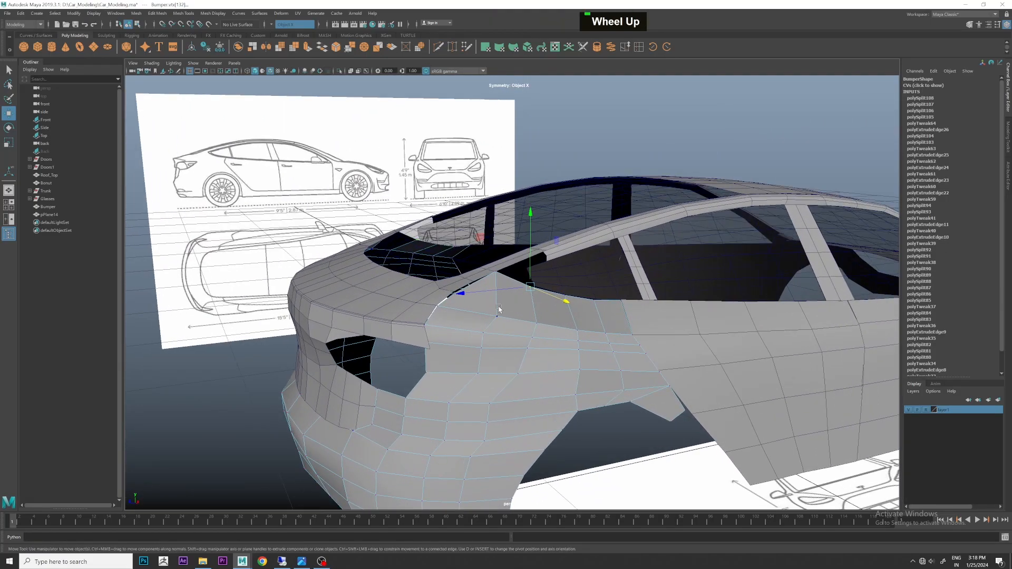
Nudge the upper border vertex beside the trunk corner slightly upward in side view.
{"action": "key", "text": "space"}
{"action": "key", "text": "space"}
{"action": "scroll", "coordinate": [464, 294], "scroll_direction": "up", "scroll_amount": 4}
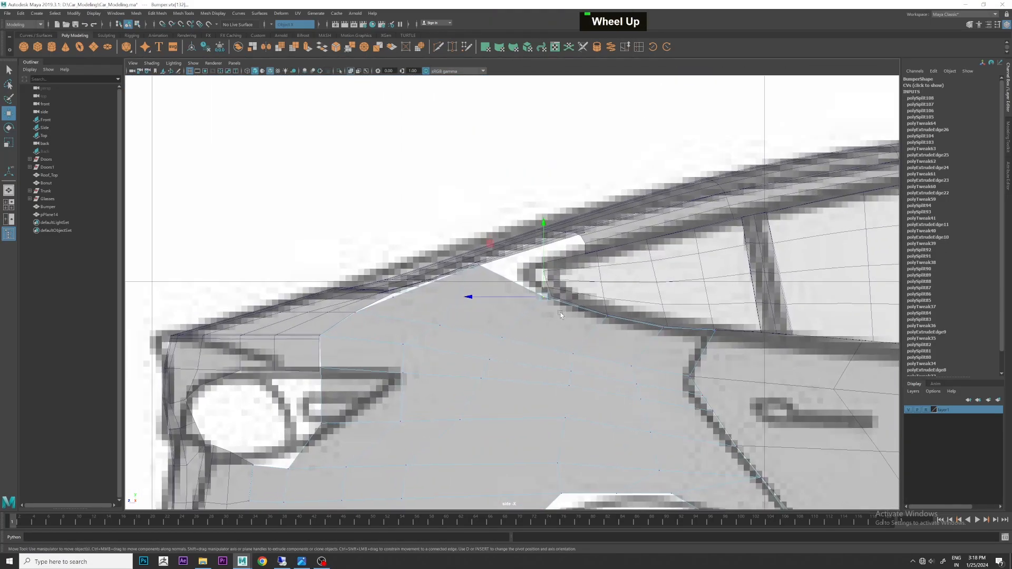
{"action": "left_click_drag", "start_coordinate": [299, 251], "coordinate": [298, 245]}
Reposition the vertices along the crease near the rear corner horizontally to smooth the panel's side.
{"action": "key", "text": "space"}
{"action": "key", "text": "space"}
{"action": "left_click_drag", "start_coordinate": [606, 237], "coordinate": [516, 374], "text": "alt"}
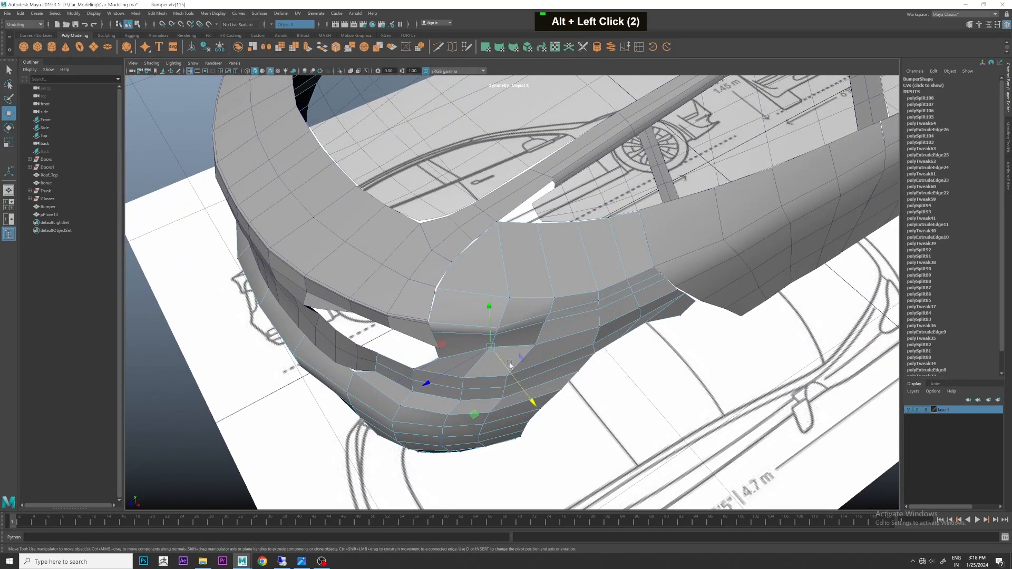
{"action": "left_click_drag", "start_coordinate": [474, 414], "coordinate": [476, 424]}
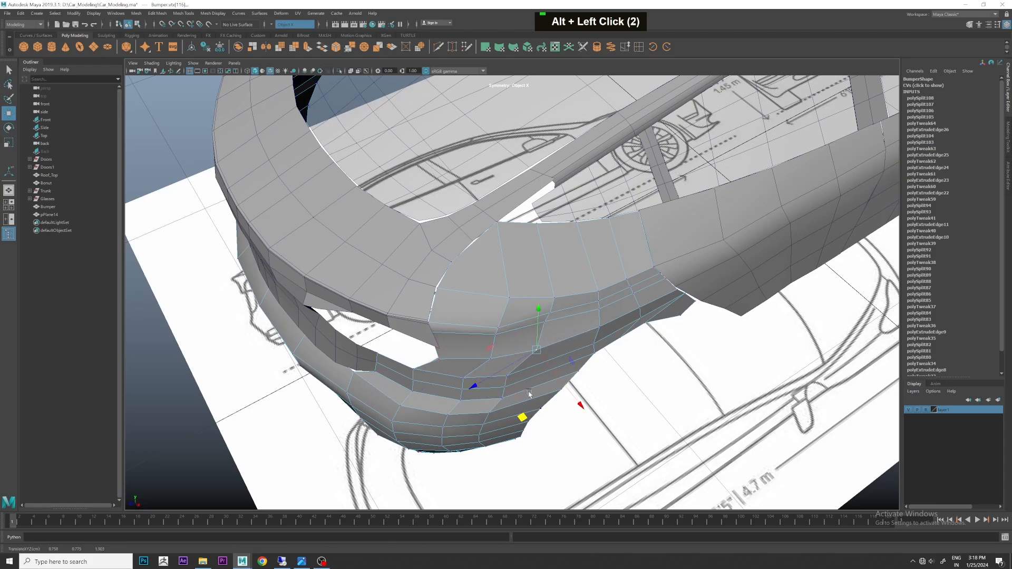
{"action": "right_click_drag", "start_coordinate": [545, 324], "coordinate": [546, 295]}
{"action": "left_click", "coordinate": [559, 349]}
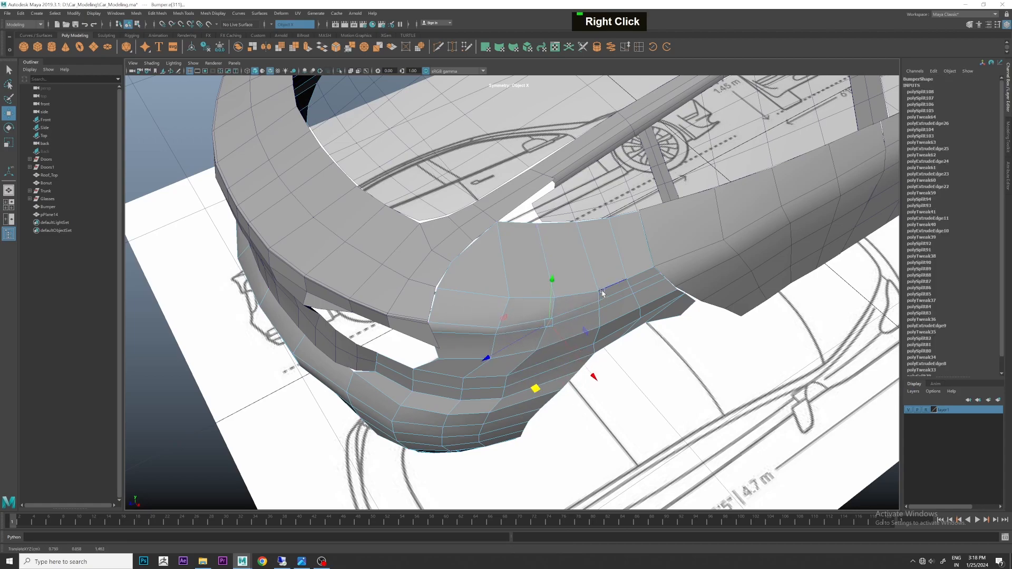
In top view, shift the side panel's front border vertices sideways to follow the rear door's edge.
{"action": "key", "text": "space"}
{"action": "key", "text": "space"}
{"action": "middle_click_drag", "start_coordinate": [565, 222], "coordinate": [525, 309], "text": "alt"}
{"action": "scroll", "coordinate": [522, 295], "scroll_direction": "up", "scroll_amount": 3}
{"action": "right_click_drag", "start_coordinate": [520, 235], "coordinate": [484, 227]}
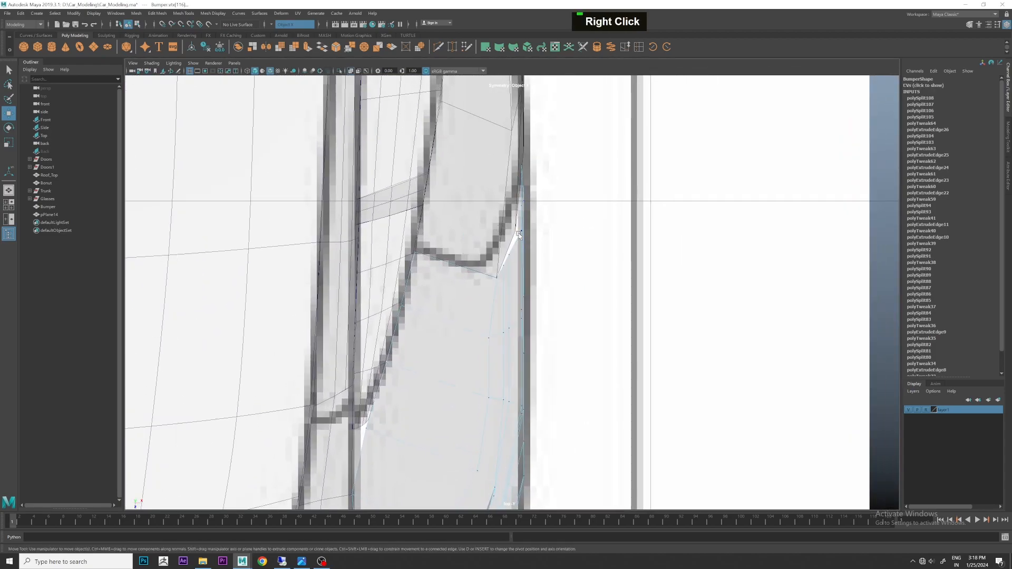
{"action": "left_click", "coordinate": [525, 207]}
{"action": "scroll", "coordinate": [538, 314], "scroll_direction": "up", "scroll_amount": 3}
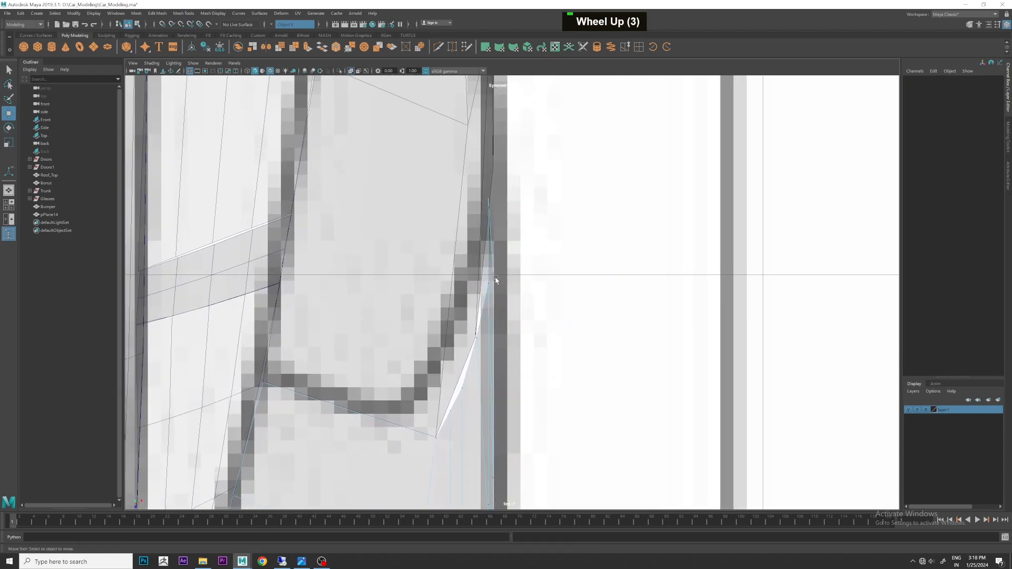
{"action": "left_click_drag", "start_coordinate": [532, 287], "coordinate": [524, 285]}
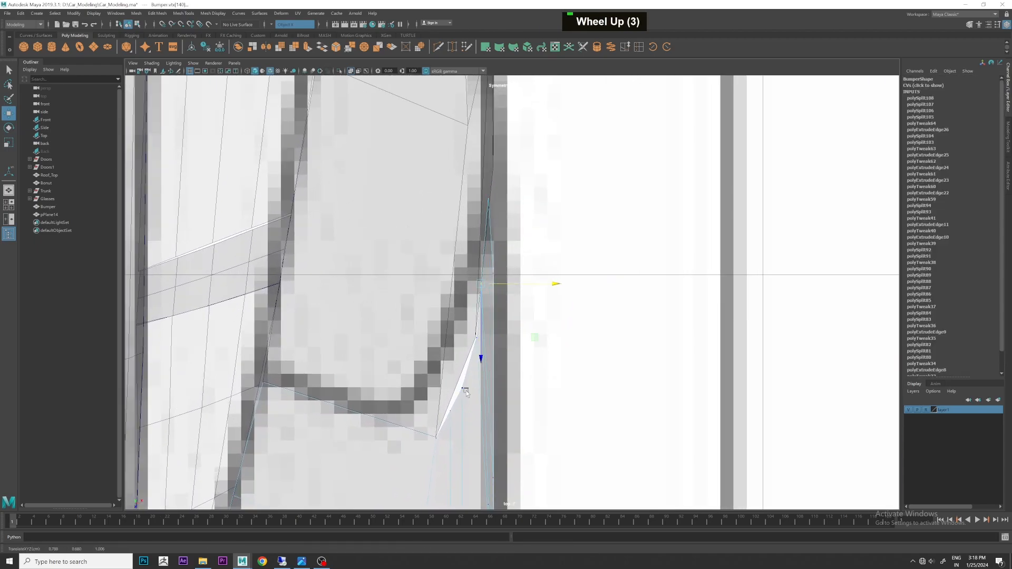
{"action": "left_click_drag", "start_coordinate": [494, 392], "coordinate": [487, 390]}
{"action": "left_click", "coordinate": [467, 413]}
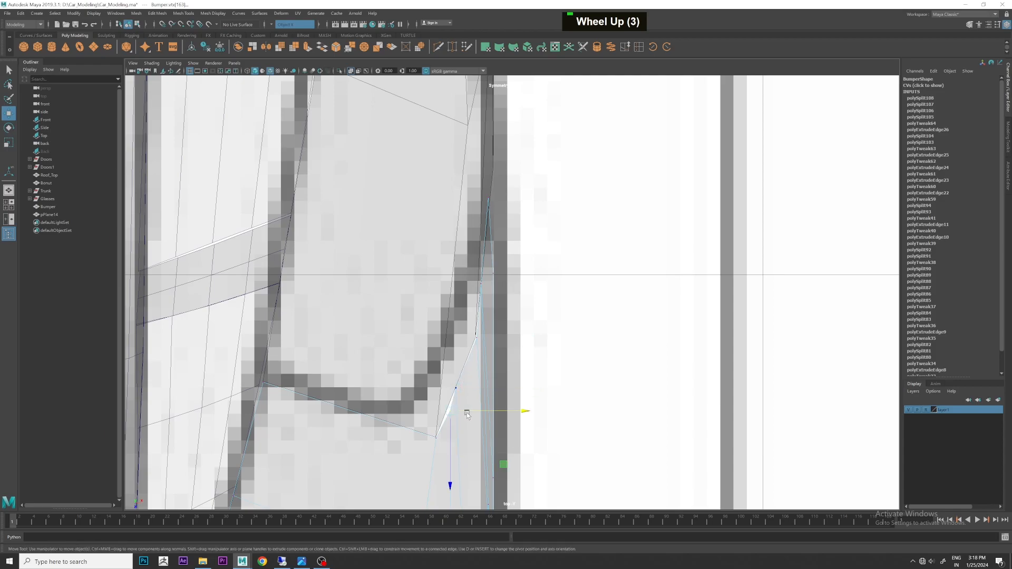
{"action": "key", "text": "space"}
{"action": "key", "text": "space"}
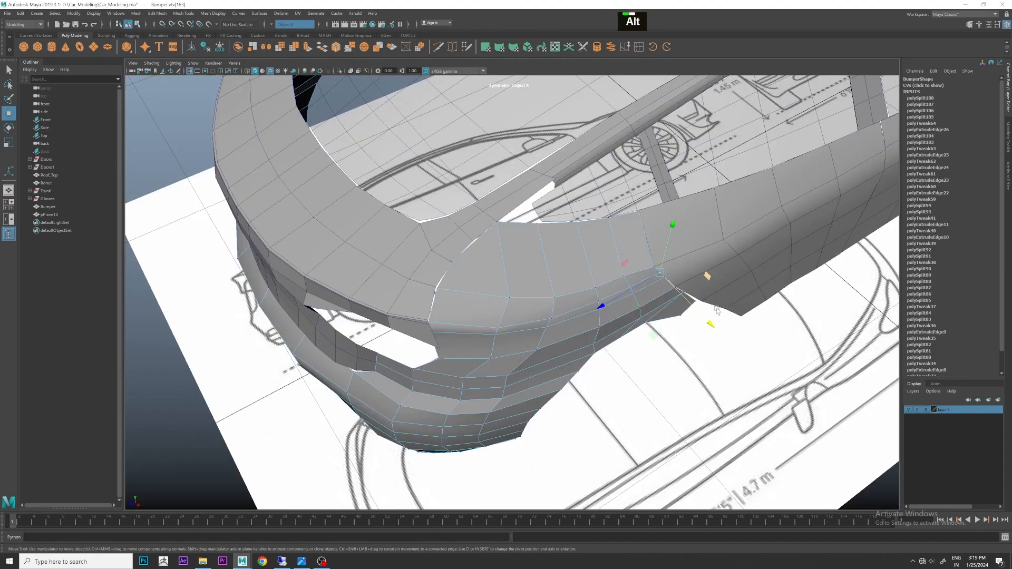
Reposition the side panel's vertex at the taillight opening's upper outer corner to meet the trunk corner in perspective.
{"action": "left_click_drag", "start_coordinate": [717, 311], "coordinate": [538, 310], "text": "alt"}
{"action": "scroll", "coordinate": [632, 290], "scroll_direction": "down", "scroll_amount": 3}
{"action": "scroll", "coordinate": [456, 304], "scroll_direction": "up", "scroll_amount": 1}
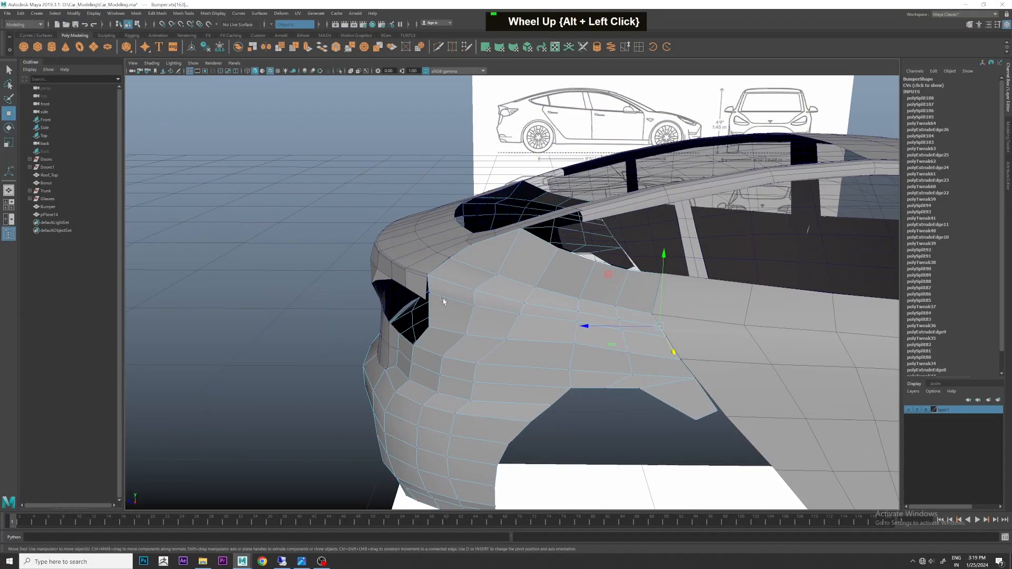
{"action": "left_click", "coordinate": [426, 283]}
{"action": "left_click_drag", "start_coordinate": [425, 283], "coordinate": [431, 306], "text": "alt"}
{"action": "scroll", "coordinate": [337, 346], "scroll_direction": "up", "scroll_amount": 2, "text": "alt"}
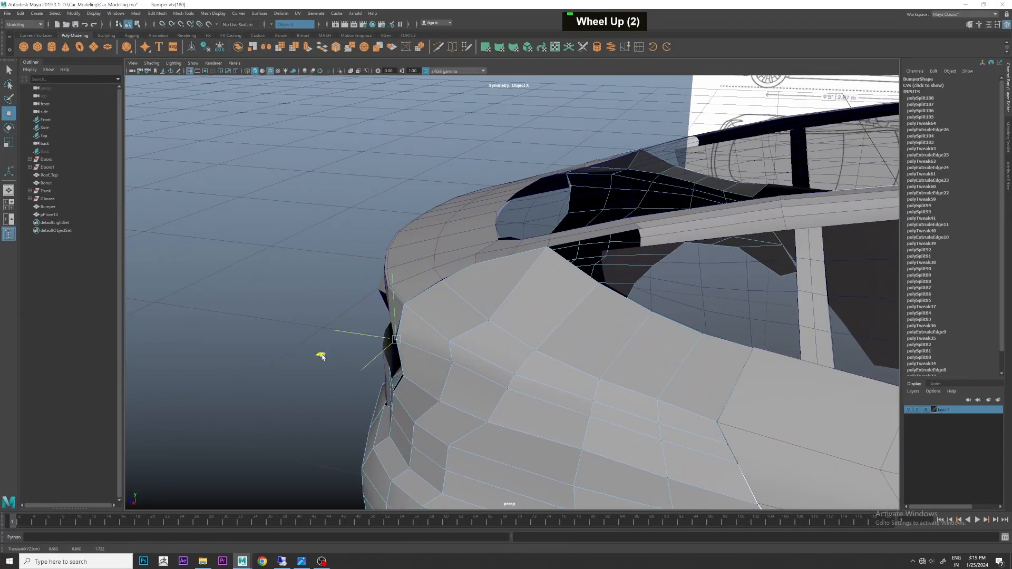
{"action": "left_click_drag", "start_coordinate": [322, 357], "coordinate": [317, 357]}
{"action": "left_click_drag", "start_coordinate": [317, 357], "coordinate": [538, 377], "text": "alt"}
{"action": "middle_click_drag", "start_coordinate": [538, 377], "coordinate": [539, 366], "text": "alt"}
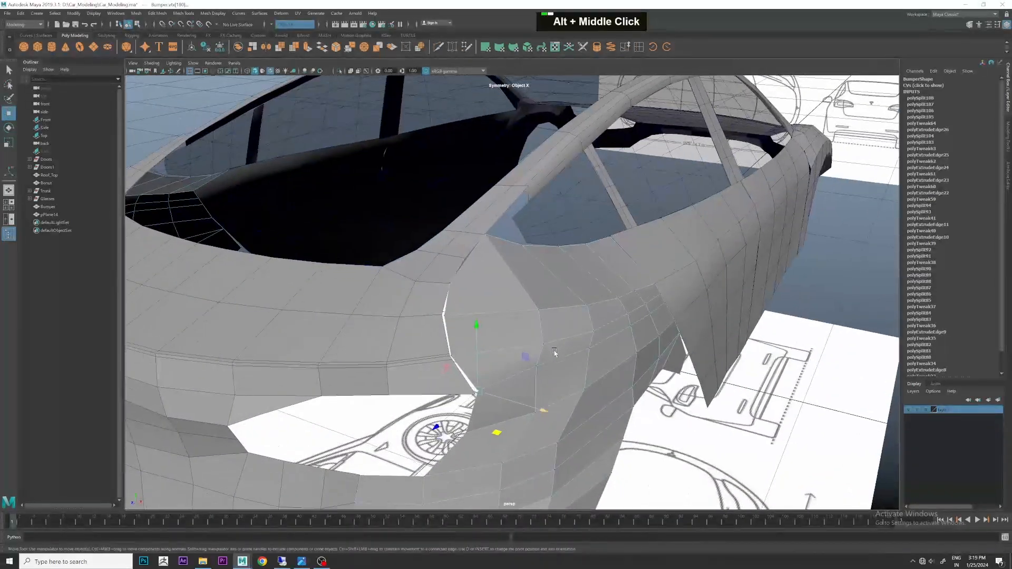
{"action": "left_click_drag", "start_coordinate": [539, 366], "coordinate": [559, 369], "text": "alt"}
{"action": "left_click_drag", "start_coordinate": [578, 409], "coordinate": [583, 417]}
Adjust the vertices on the side panel's shoulder behind the rear door to smooth its curve.
{"action": "left_click", "coordinate": [589, 343]}
{"action": "left_click", "coordinate": [623, 315]}
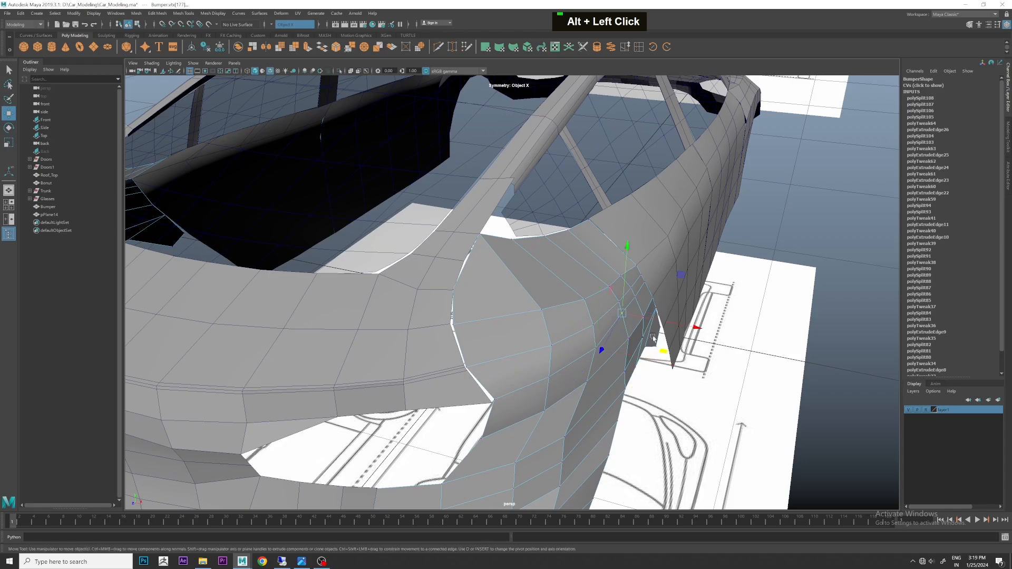
{"action": "left_click", "coordinate": [672, 363]}
{"action": "left_click_drag", "start_coordinate": [654, 368], "coordinate": [625, 327], "text": "alt"}
Reposition the side panel's border vertices beside the trunk lid to follow the lid's edge.
{"action": "left_click", "coordinate": [442, 337]}
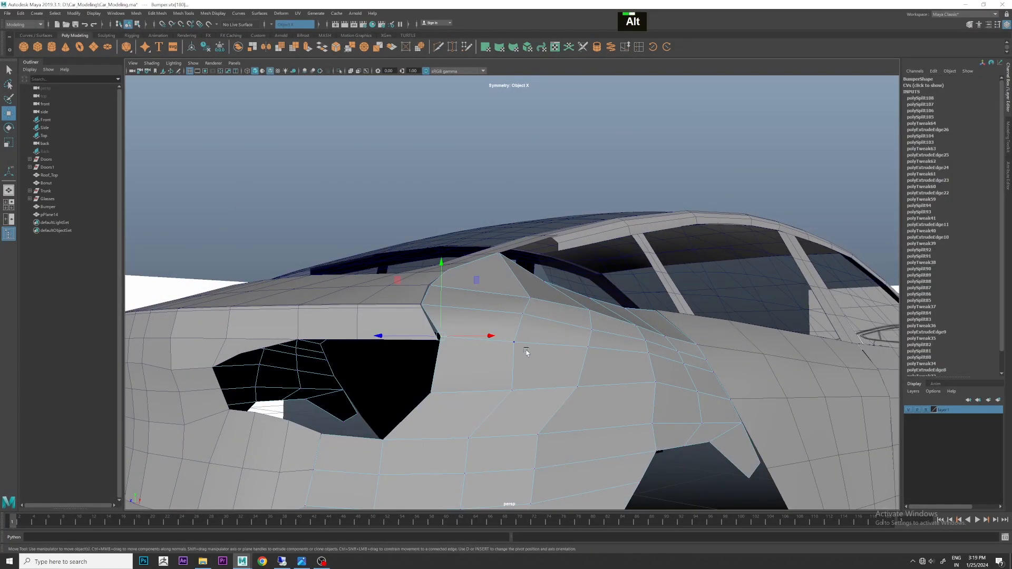
{"action": "left_click_drag", "start_coordinate": [526, 350], "coordinate": [537, 364], "text": "alt"}
{"action": "middle_click_drag", "start_coordinate": [537, 364], "coordinate": [563, 343], "text": "alt"}
{"action": "left_click_drag", "start_coordinate": [563, 343], "coordinate": [564, 361], "text": "alt"}
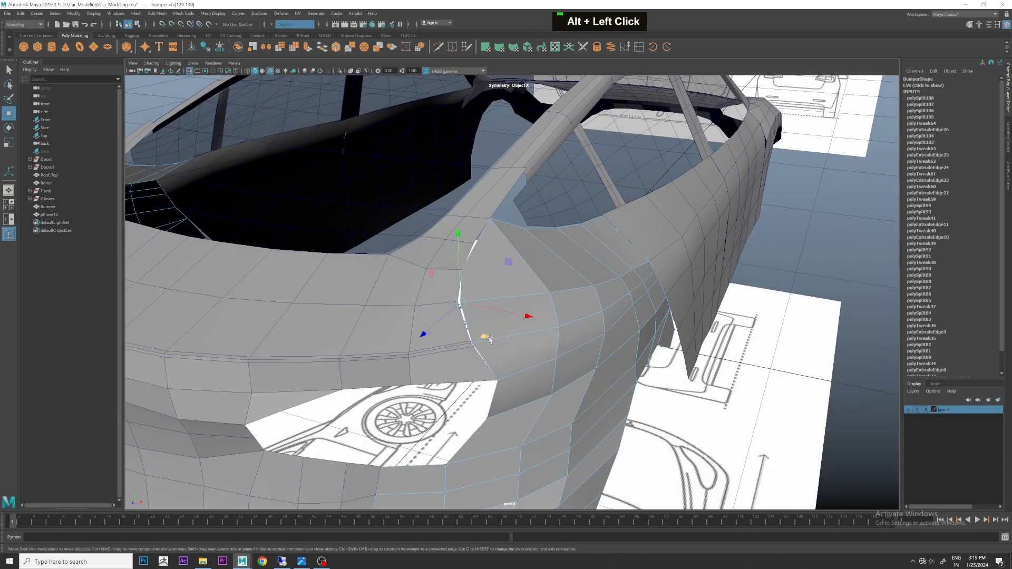
{"action": "middle_click_drag", "start_coordinate": [503, 274], "coordinate": [501, 284], "text": "alt"}
{"action": "left_click_drag", "start_coordinate": [501, 285], "coordinate": [621, 312], "text": "alt"}
{"action": "middle_click_drag", "start_coordinate": [622, 312], "coordinate": [610, 294], "text": "alt"}
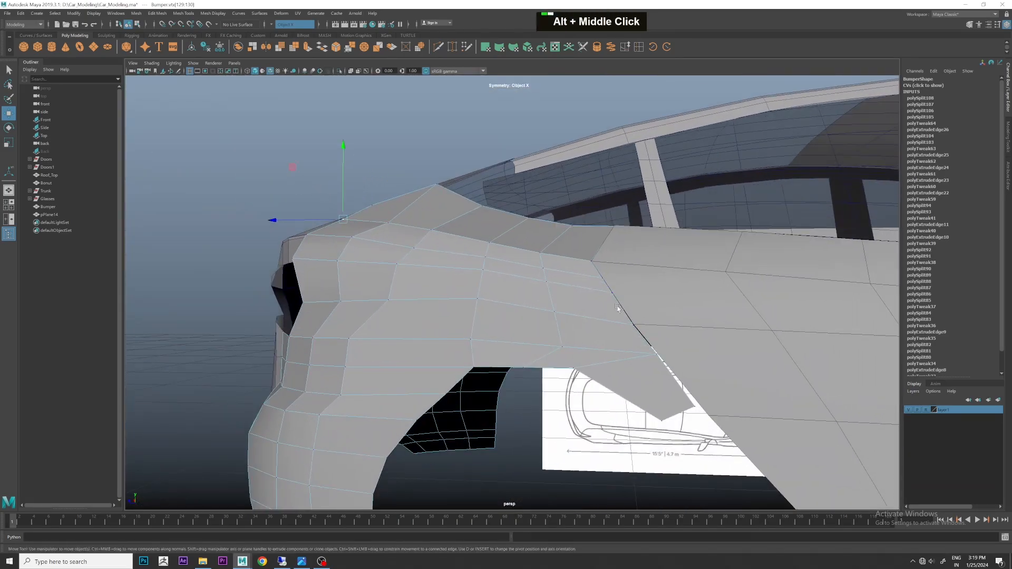
{"action": "left_click_drag", "start_coordinate": [610, 293], "coordinate": [596, 372], "text": "alt"}
{"action": "left_click_drag", "start_coordinate": [499, 264], "coordinate": [477, 301], "text": "alt"}
{"action": "scroll", "coordinate": [485, 305], "scroll_direction": "down", "scroll_amount": 4, "text": "alt"}
Preview the bumper with mesh smoothing, examine its side panel and rear corner, and return to the unsmoothed display.
{"action": "right_click_drag", "start_coordinate": [489, 307], "coordinate": [532, 284]}
{"action": "left_click", "coordinate": [687, 282]}
{"action": "left_click_drag", "start_coordinate": [687, 284], "coordinate": [582, 312], "text": "alt"}
{"action": "scroll", "coordinate": [583, 313], "scroll_direction": "up", "scroll_amount": 3}
{"action": "left_click", "coordinate": [544, 278]}
{"action": "left_click_drag", "start_coordinate": [544, 278], "coordinate": [546, 311], "text": "alt"}
{"action": "middle_click_drag", "start_coordinate": [547, 312], "coordinate": [592, 334], "text": "alt"}
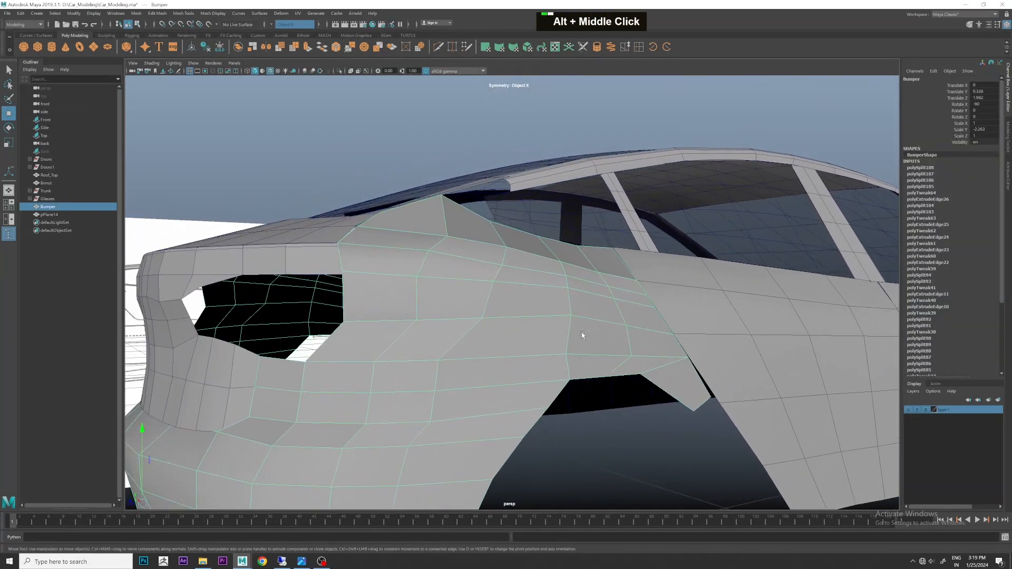
{"action": "left_click_drag", "start_coordinate": [592, 334], "coordinate": [586, 327], "text": "alt"}
{"action": "scroll", "coordinate": [448, 277], "scroll_direction": "up", "scroll_amount": 3}
{"action": "left_click_drag", "start_coordinate": [448, 277], "coordinate": [459, 242], "text": "alt"}
{"action": "key", "text": "3"}
{"action": "scroll", "coordinate": [516, 266], "scroll_direction": "down", "scroll_amount": 3}
{"action": "scroll", "coordinate": [516, 266], "scroll_direction": "down", "scroll_amount": 3}
{"action": "left_click", "coordinate": [868, 340]}
{"action": "left_click_drag", "start_coordinate": [865, 339], "coordinate": [788, 323], "text": "alt"}
{"action": "left_click", "coordinate": [485, 316]}
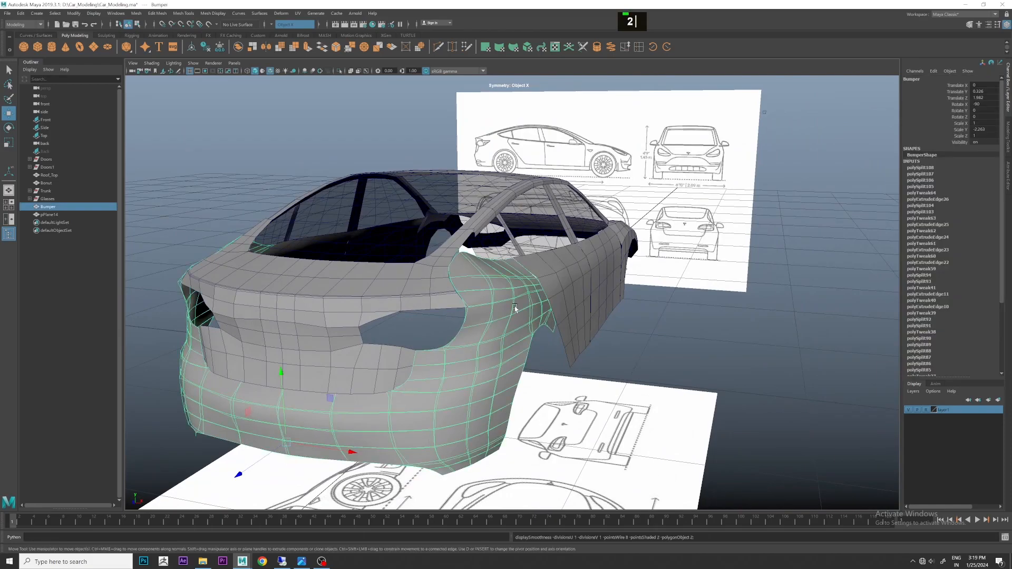
{"action": "scroll", "coordinate": [515, 309], "scroll_direction": "up", "scroll_amount": 3, "text": "alt"}
{"action": "key", "text": "1"}
Move the side panel's vertex beside the taillight opening in top view to fit the blueprint's rear corner outline.
{"action": "left_click_drag", "start_coordinate": [486, 313], "coordinate": [538, 334], "text": "alt"}
{"action": "scroll", "coordinate": [539, 334], "scroll_direction": "up", "scroll_amount": 3, "text": "alt"}
{"action": "right_click_drag", "start_coordinate": [538, 333], "coordinate": [542, 312]}
{"action": "left_click", "coordinate": [486, 374]}
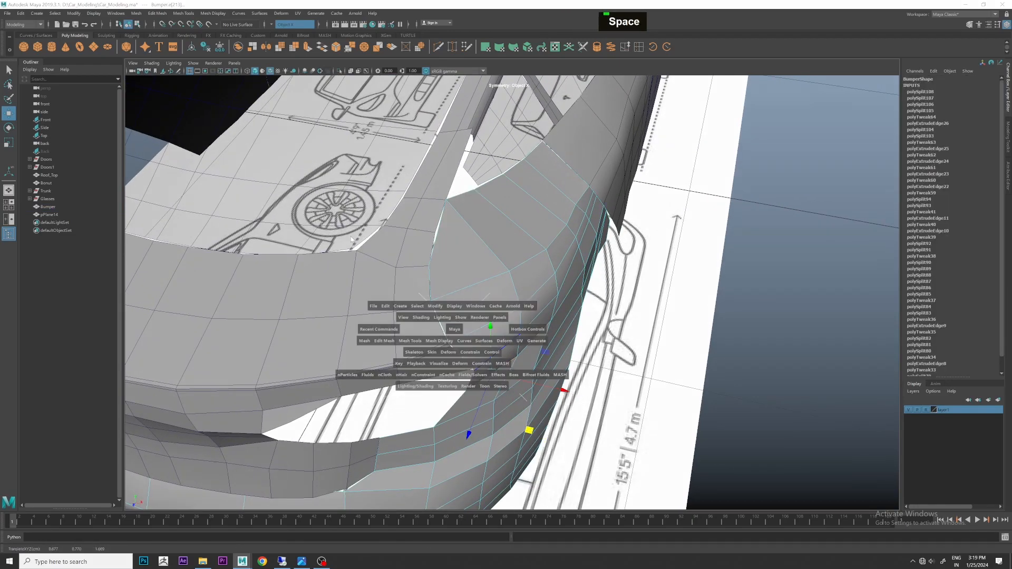
{"action": "key", "text": "space"}
{"action": "key", "text": "space"}
{"action": "scroll", "coordinate": [514, 343], "scroll_direction": "down", "scroll_amount": 3}
{"action": "scroll", "coordinate": [514, 342], "scroll_direction": "up", "scroll_amount": 4}
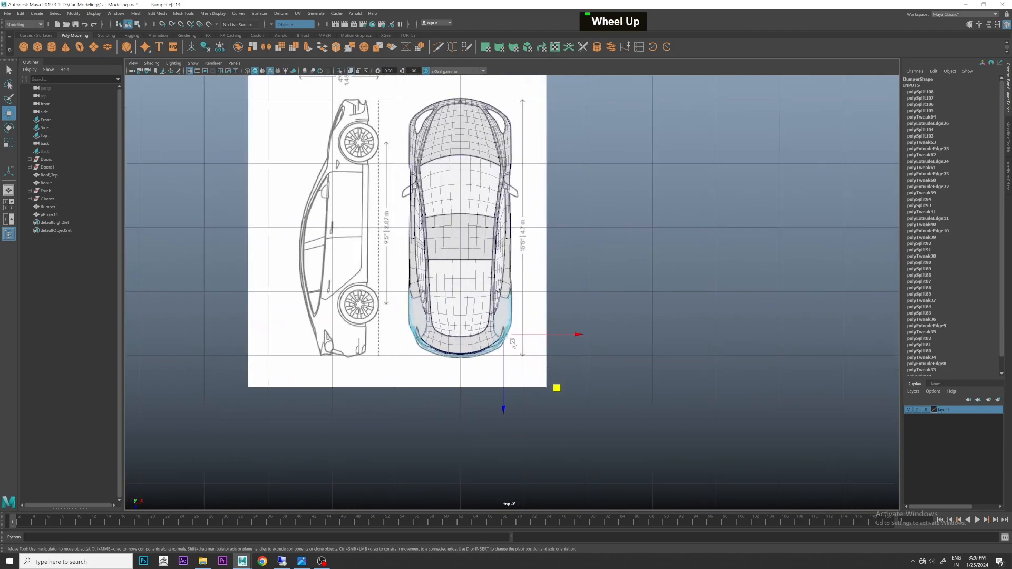
{"action": "scroll", "coordinate": [513, 343], "scroll_direction": "up", "scroll_amount": 5}
{"action": "scroll", "coordinate": [859, 362], "scroll_direction": "down", "scroll_amount": 4}
{"action": "scroll", "coordinate": [487, 289], "scroll_direction": "up", "scroll_amount": 2}
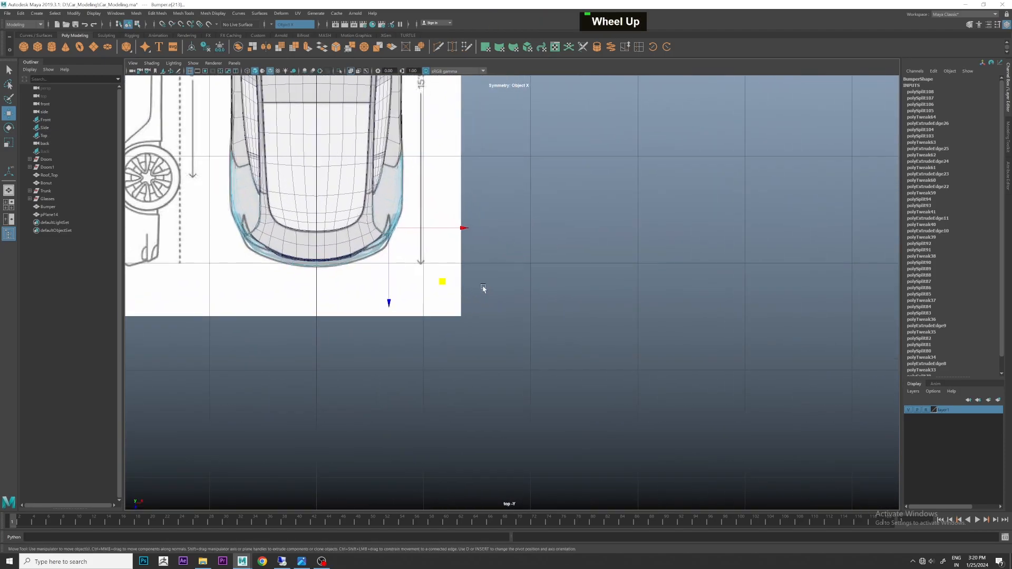
{"action": "scroll", "coordinate": [486, 289], "scroll_direction": "up", "scroll_amount": 5}
{"action": "middle_click_drag", "start_coordinate": [475, 372], "coordinate": [598, 344], "text": "alt"}
{"action": "scroll", "coordinate": [586, 327], "scroll_direction": "up", "scroll_amount": 2}
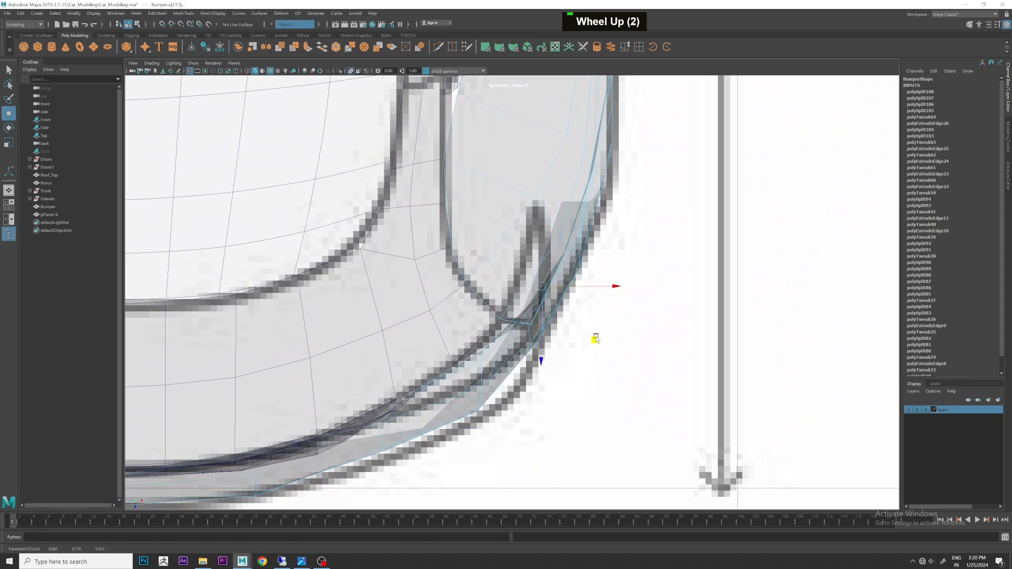
{"action": "key", "text": "space"}
{"action": "key", "text": "space"}
Examine the bumper's rear corner and taillight opening from several angles.
{"action": "scroll", "coordinate": [736, 244], "scroll_direction": "down", "scroll_amount": 2, "text": "alt"}
{"action": "left_click_drag", "start_coordinate": [736, 244], "coordinate": [554, 304], "text": "alt"}
{"action": "scroll", "coordinate": [462, 290], "scroll_direction": "down", "scroll_amount": 2}
{"action": "middle_click_drag", "start_coordinate": [553, 303], "coordinate": [502, 302], "text": "alt"}
{"action": "mouse_move", "coordinate": [502, 301]}
{"action": "left_mouse_down", "text": "alt"}
{"action": "mouse_move", "coordinate": [466, 309]}
{"action": "mouse_move", "coordinate": [497, 311]}
{"action": "left_mouse_up", "text": "alt"}
{"action": "scroll", "coordinate": [466, 309], "scroll_direction": "up", "scroll_amount": 4, "text": "alt"}
{"action": "scroll", "coordinate": [497, 311], "scroll_direction": "up", "scroll_amount": 1}
{"action": "left_click", "coordinate": [606, 330]}
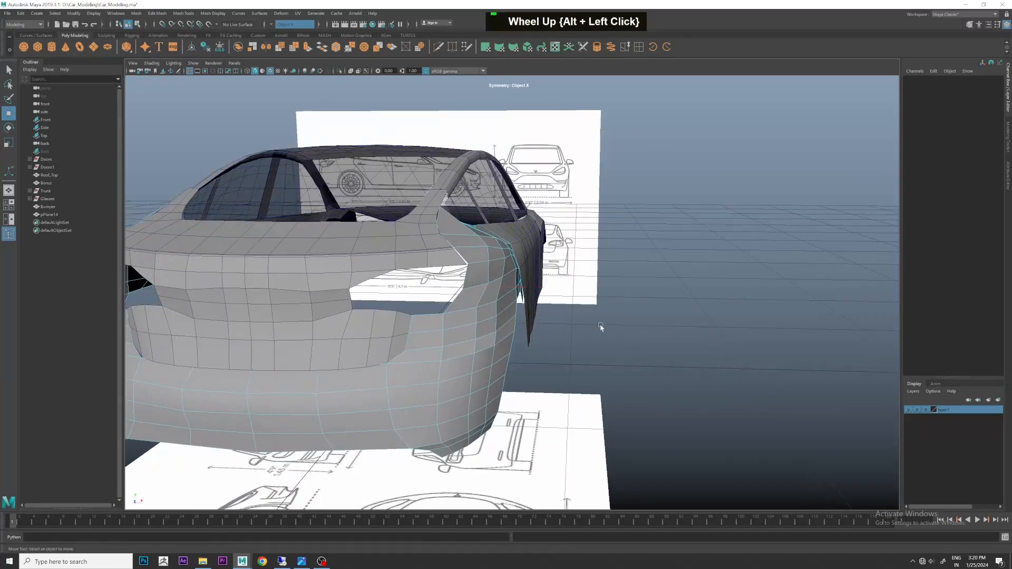
{"action": "left_click_drag", "start_coordinate": [606, 330], "coordinate": [639, 369], "text": "alt"}
{"action": "scroll", "coordinate": [521, 340], "scroll_direction": "up", "scroll_amount": 3}
{"action": "scroll", "coordinate": [576, 307], "scroll_direction": "up", "scroll_amount": 3, "text": "alt"}
Shift the vertex at the taillight opening's upper corner to line up with the trunk's lower corner.
{"action": "left_click_drag", "start_coordinate": [493, 323], "coordinate": [623, 294], "text": "alt"}
{"action": "left_click", "coordinate": [524, 279]}
{"action": "scroll", "coordinate": [665, 287], "scroll_direction": "up", "scroll_amount": 3}
{"action": "scroll", "coordinate": [545, 289], "scroll_direction": "up", "scroll_amount": 3}
{"action": "middle_click_drag", "start_coordinate": [544, 289], "coordinate": [481, 294], "text": "alt"}
{"action": "left_click_drag", "start_coordinate": [481, 294], "coordinate": [466, 316], "text": "alt"}
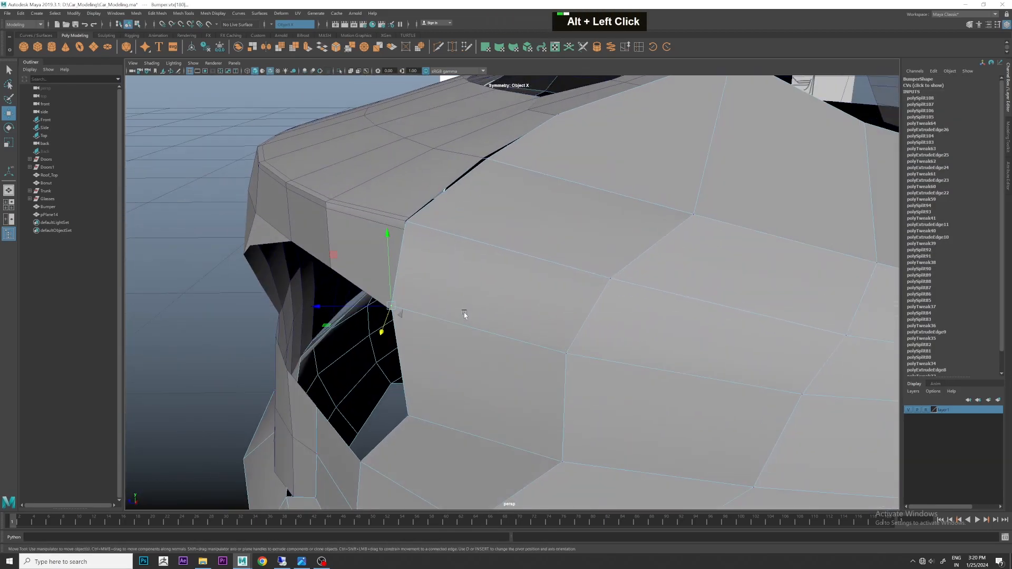
{"action": "middle_click_drag", "start_coordinate": [465, 316], "coordinate": [421, 335], "text": "alt"}
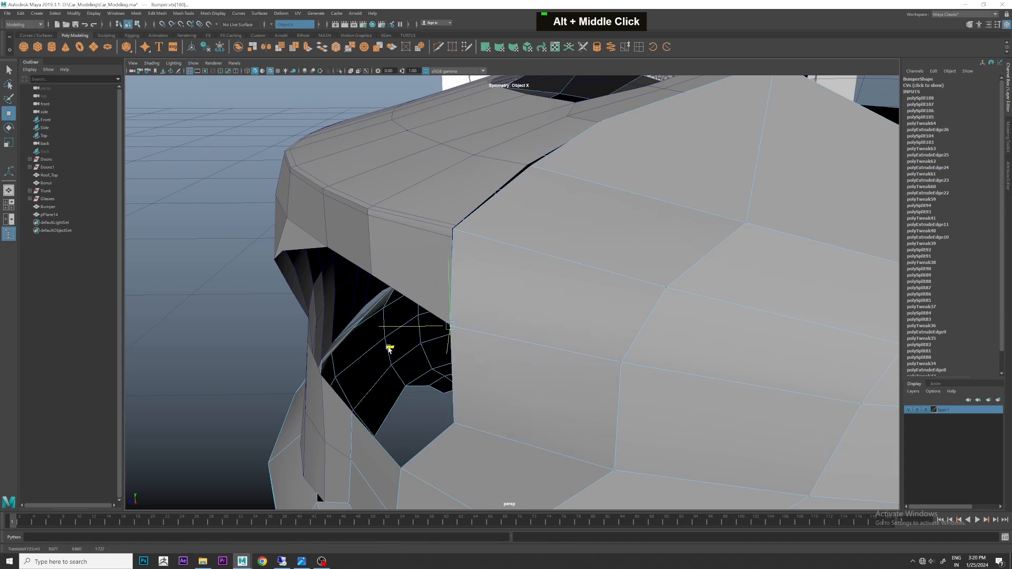
Align the side panel's border vertex with the trunk lid's upper rear corner.
{"action": "left_click_drag", "start_coordinate": [390, 349], "coordinate": [701, 300], "text": "alt"}
{"action": "left_click_drag", "start_coordinate": [460, 295], "coordinate": [614, 334], "text": "alt"}
{"action": "middle_click_drag", "start_coordinate": [614, 335], "coordinate": [603, 306], "text": "alt"}
{"action": "scroll", "coordinate": [603, 305], "scroll_direction": "up", "scroll_amount": 2, "text": "alt"}
{"action": "left_click_drag", "start_coordinate": [603, 305], "coordinate": [626, 335], "text": "alt"}
{"action": "scroll", "coordinate": [650, 346], "scroll_direction": "up", "scroll_amount": 3, "text": "alt"}
{"action": "left_click_drag", "start_coordinate": [681, 356], "coordinate": [679, 362]}
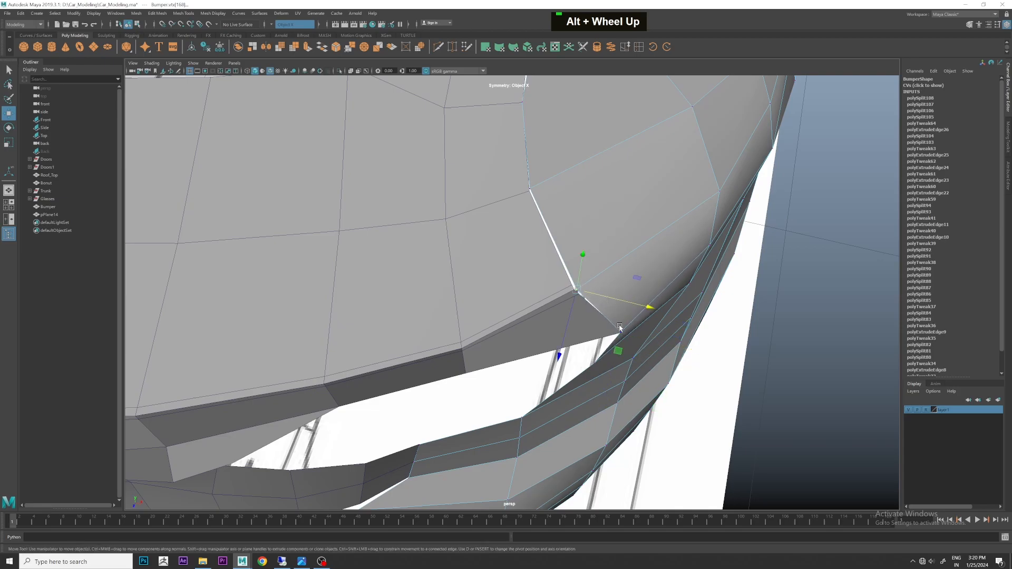
Adjust the next border vertex up along the trunk seam in height and depth to close the gap.
{"action": "left_click", "coordinate": [530, 184]}
{"action": "left_click_drag", "start_coordinate": [546, 183], "coordinate": [543, 206], "text": "alt"}
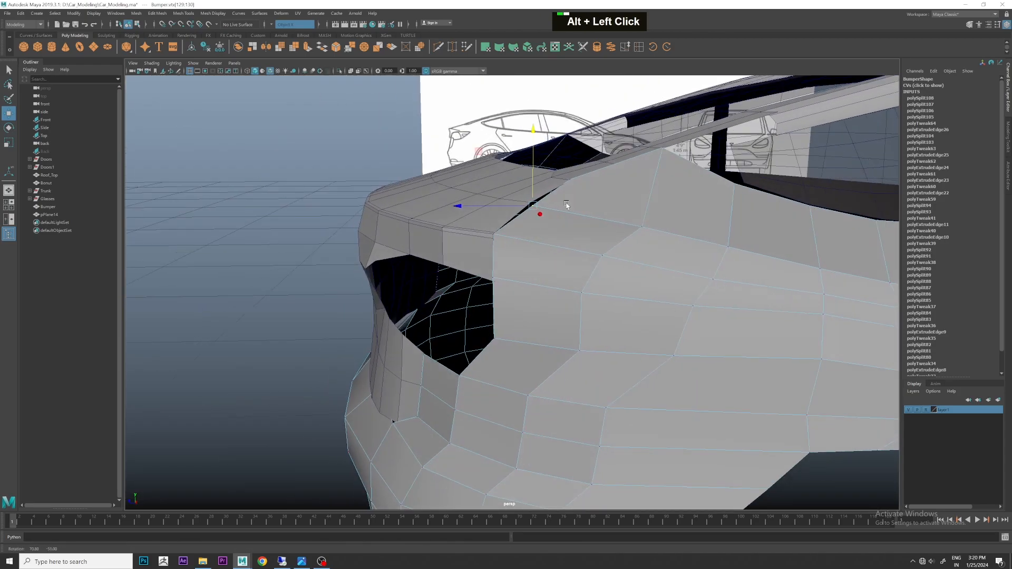
{"action": "scroll", "coordinate": [533, 235], "scroll_direction": "down", "scroll_amount": 1}
{"action": "scroll", "coordinate": [542, 210], "scroll_direction": "up", "scroll_amount": 2}
{"action": "scroll", "coordinate": [575, 250], "scroll_direction": "up", "scroll_amount": 1}
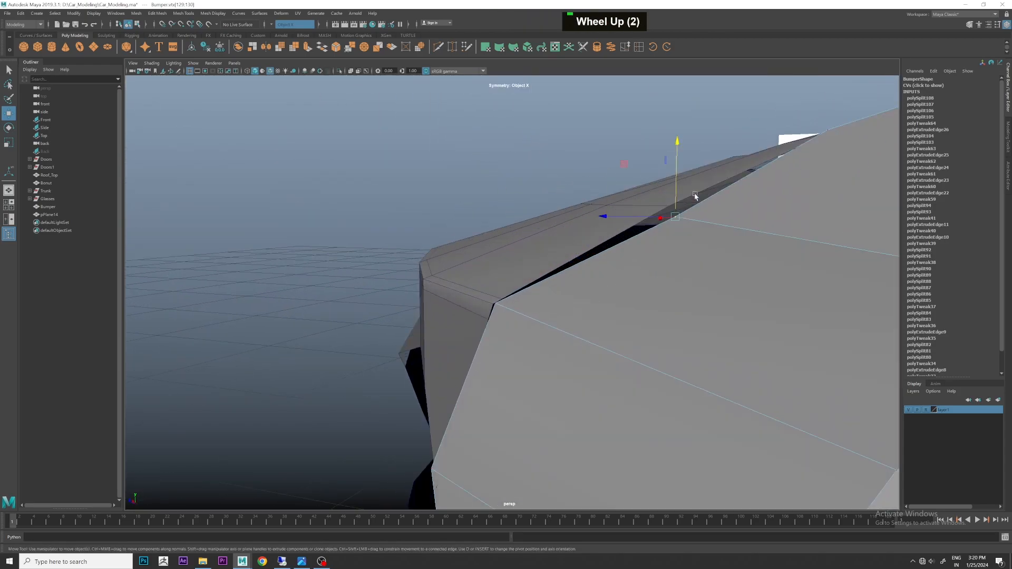
{"action": "left_click_drag", "start_coordinate": [676, 189], "coordinate": [729, 255]}
{"action": "scroll", "coordinate": [614, 244], "scroll_direction": "up", "scroll_amount": 2}
{"action": "left_click_drag", "start_coordinate": [559, 211], "coordinate": [557, 213]}
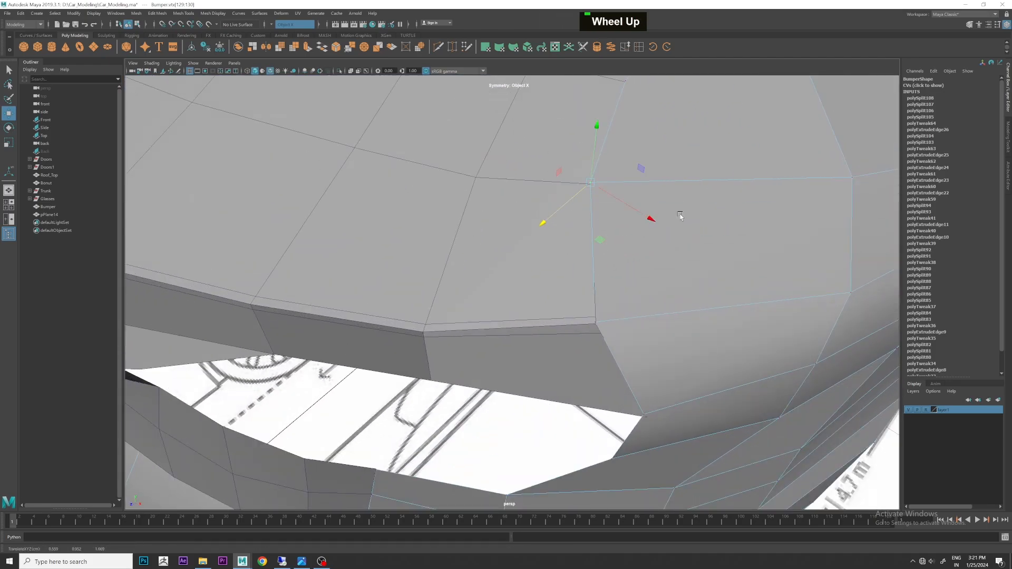
Insert a centred edge loop with Multi-Cut along the side panel's uppermost face row below the rear window.
{"action": "middle_click_drag", "start_coordinate": [679, 215], "coordinate": [614, 285], "text": "alt"}
{"action": "left_click_drag", "start_coordinate": [615, 285], "coordinate": [636, 243], "text": "alt"}
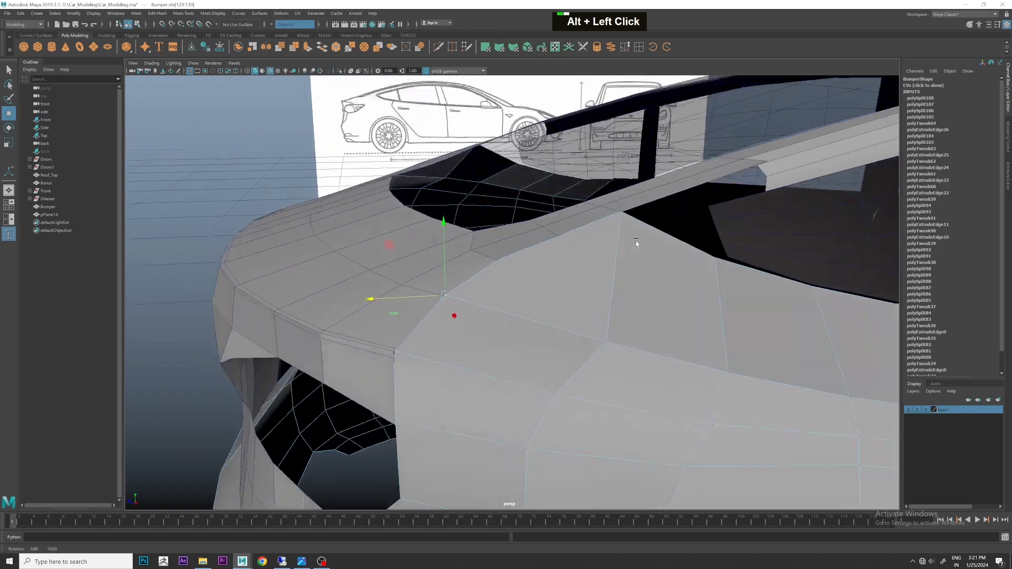
{"action": "scroll", "coordinate": [605, 264], "scroll_direction": "down", "scroll_amount": 5}
{"action": "middle_click_drag", "start_coordinate": [599, 287], "coordinate": [581, 287], "text": "alt"}
{"action": "left_click_drag", "start_coordinate": [580, 287], "coordinate": [527, 275], "text": "alt"}
{"action": "scroll", "coordinate": [520, 273], "scroll_direction": "up", "scroll_amount": 3}
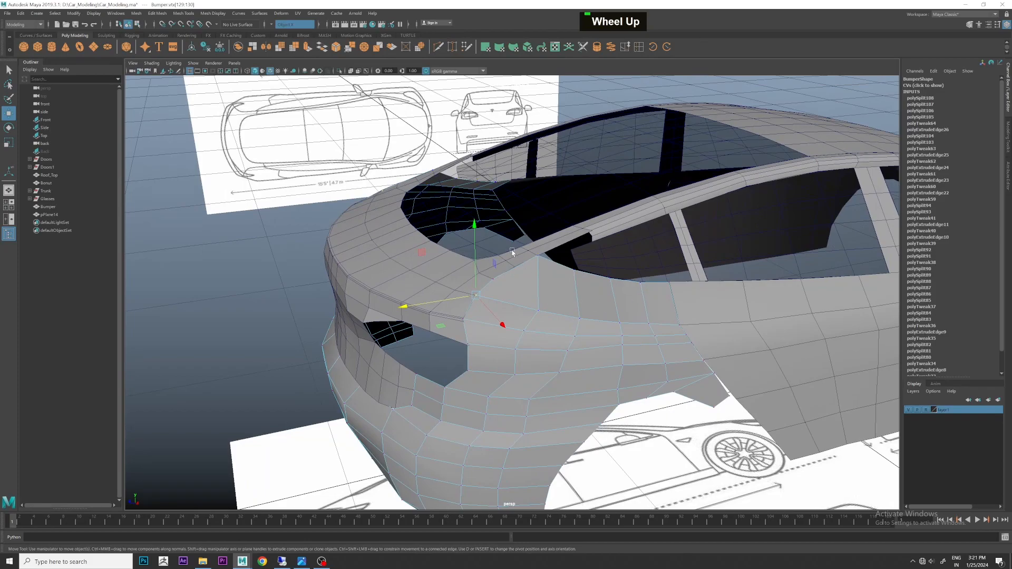
{"action": "scroll", "coordinate": [512, 253], "scroll_direction": "up", "scroll_amount": 2}
{"action": "key", "text": "y"}
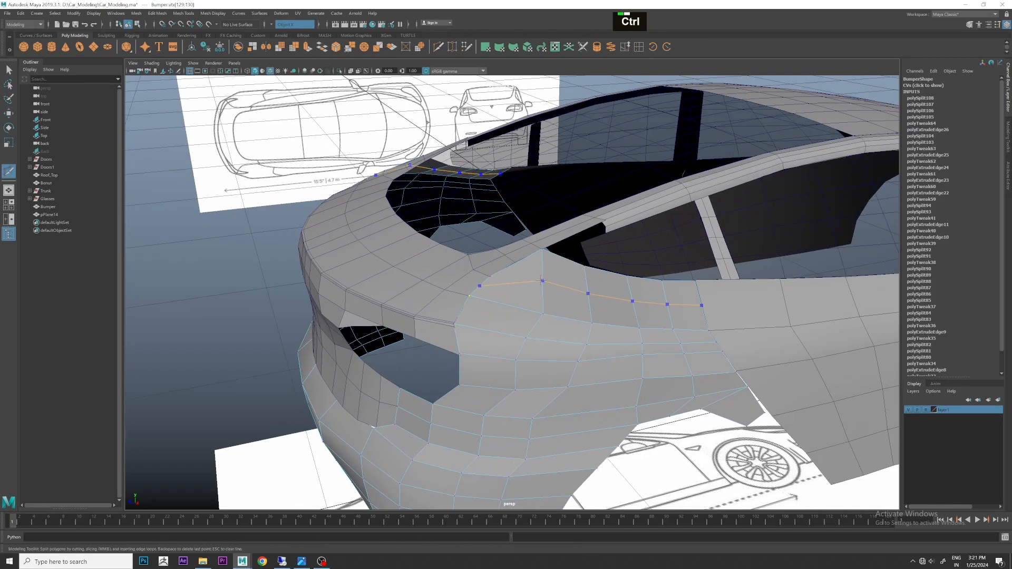
{"action": "middle_click", "coordinate": [542, 280], "text": "ctrl"}
{"action": "left_click", "coordinate": [479, 286]}
{"action": "scroll", "coordinate": [510, 268], "scroll_direction": "up", "scroll_amount": 2}
{"action": "right_click", "coordinate": [484, 257]}
{"action": "key", "text": "w"}
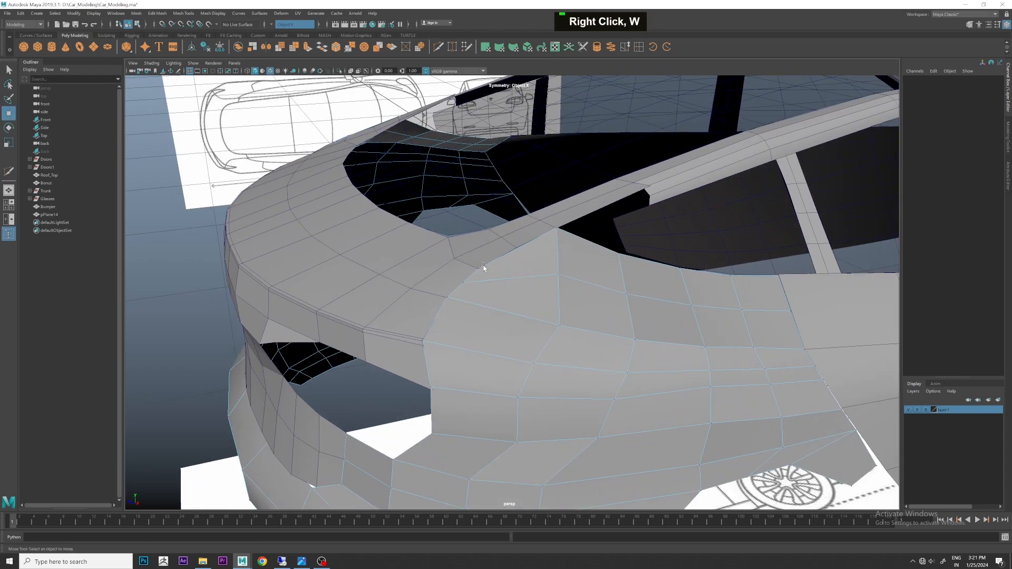
Move the new loop's border vertex beside the trunk and roof pillar to fit the seam.
{"action": "right_click_drag", "start_coordinate": [516, 277], "coordinate": [483, 275]}
{"action": "left_click", "coordinate": [481, 270]}
{"action": "left_click_drag", "start_coordinate": [426, 225], "coordinate": [556, 249]}
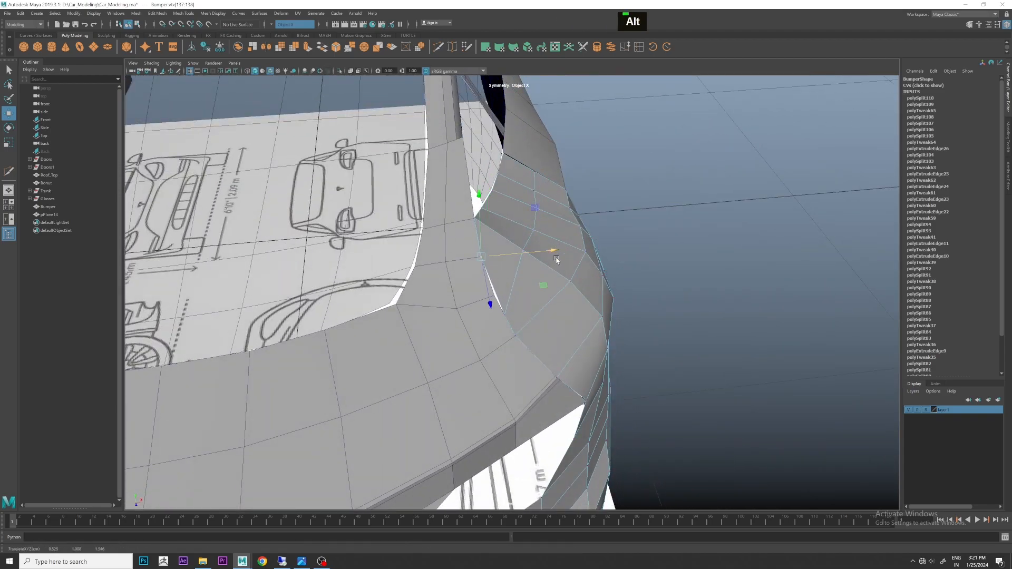
{"action": "left_click_drag", "start_coordinate": [508, 302], "coordinate": [486, 283], "text": "alt"}
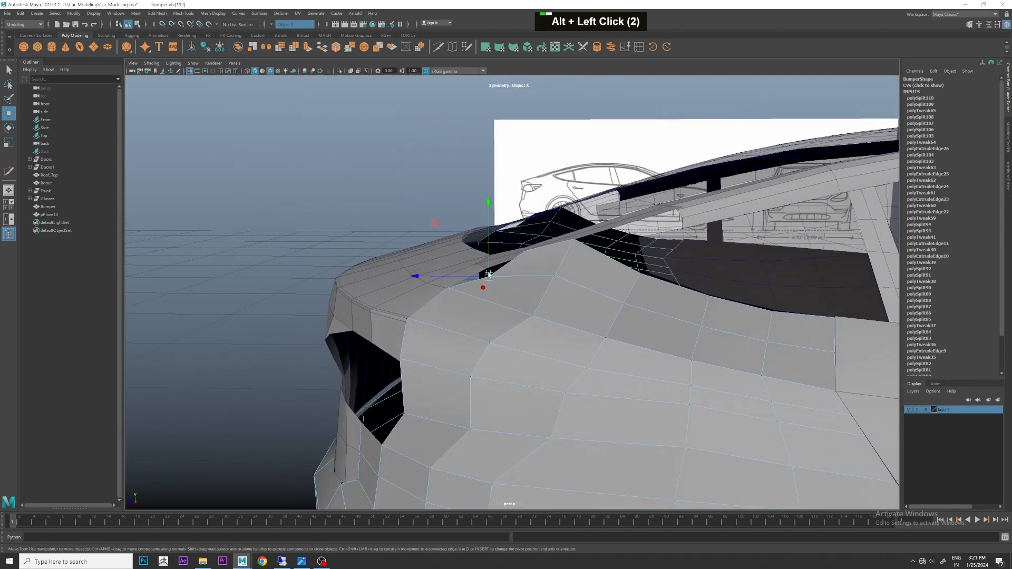
{"action": "left_click_drag", "start_coordinate": [485, 238], "coordinate": [527, 325], "text": "alt"}
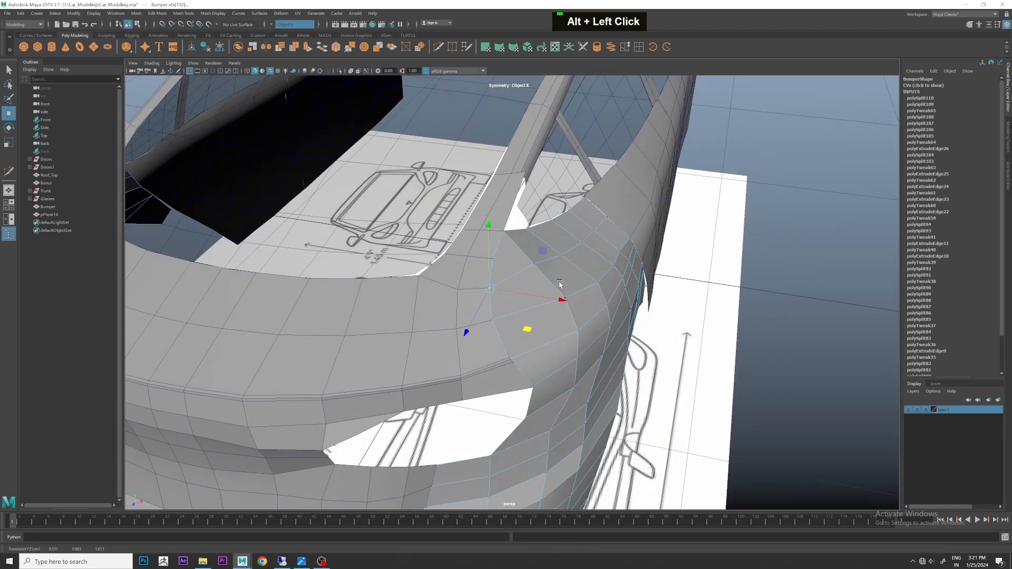
Adjust the new loop's neighbouring vertex below the roof pillar base to smooth the side panel's upper surface.
{"action": "scroll", "coordinate": [560, 285], "scroll_direction": "down", "scroll_amount": 5}
{"action": "left_click_drag", "start_coordinate": [560, 285], "coordinate": [578, 263], "text": "alt"}
{"action": "left_click_drag", "start_coordinate": [572, 224], "coordinate": [567, 288]}
{"action": "scroll", "coordinate": [543, 277], "scroll_direction": "down", "scroll_amount": 2}
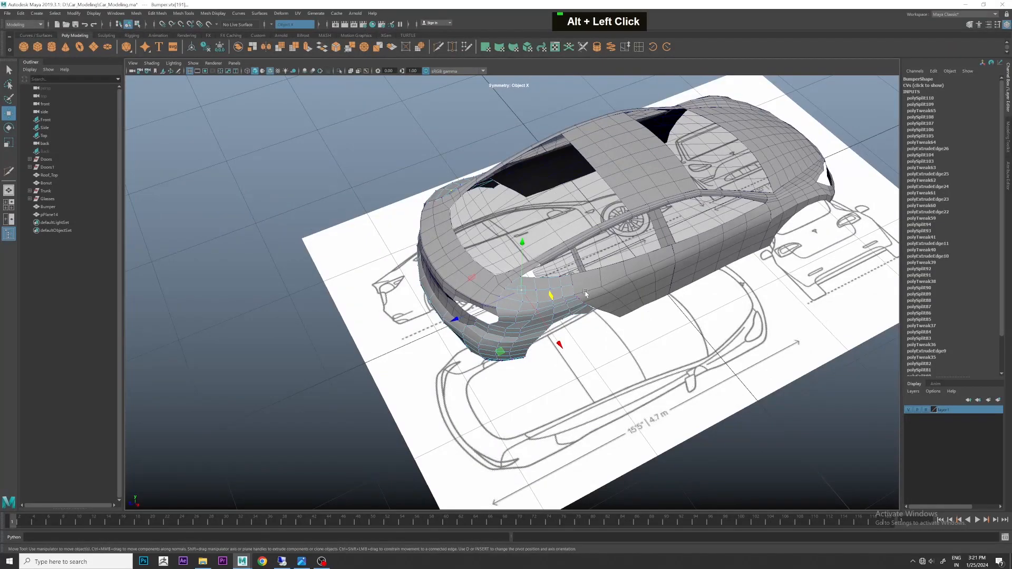
{"action": "scroll", "coordinate": [622, 312], "scroll_direction": "up", "scroll_amount": 3}
{"action": "left_click_drag", "start_coordinate": [621, 312], "coordinate": [534, 266], "text": "alt"}
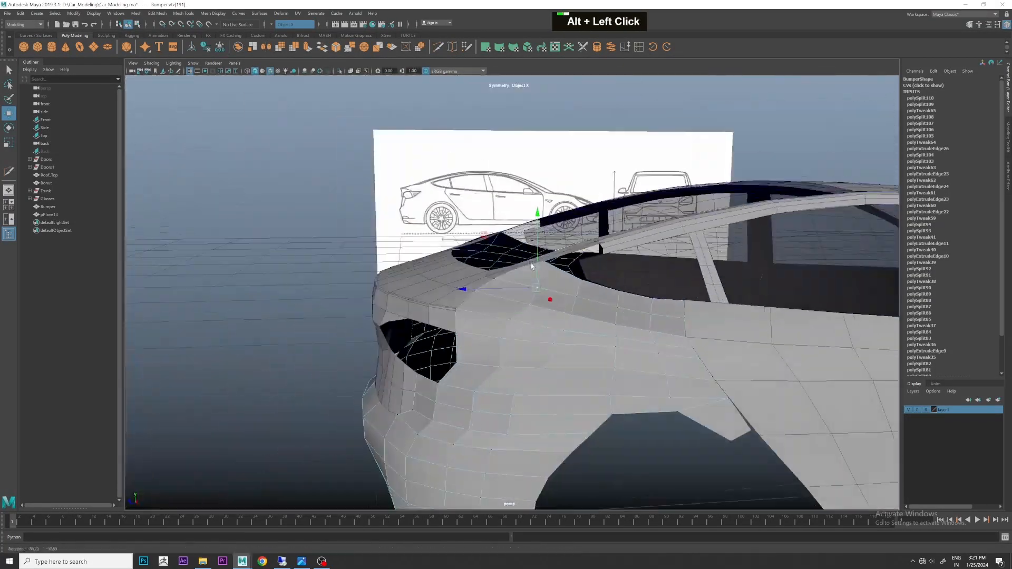
{"action": "middle_click_drag", "start_coordinate": [534, 267], "coordinate": [527, 267], "text": "alt"}
{"action": "left_click_drag", "start_coordinate": [526, 267], "coordinate": [564, 293], "text": "alt"}
{"action": "scroll", "coordinate": [624, 302], "scroll_direction": "down", "scroll_amount": 2}
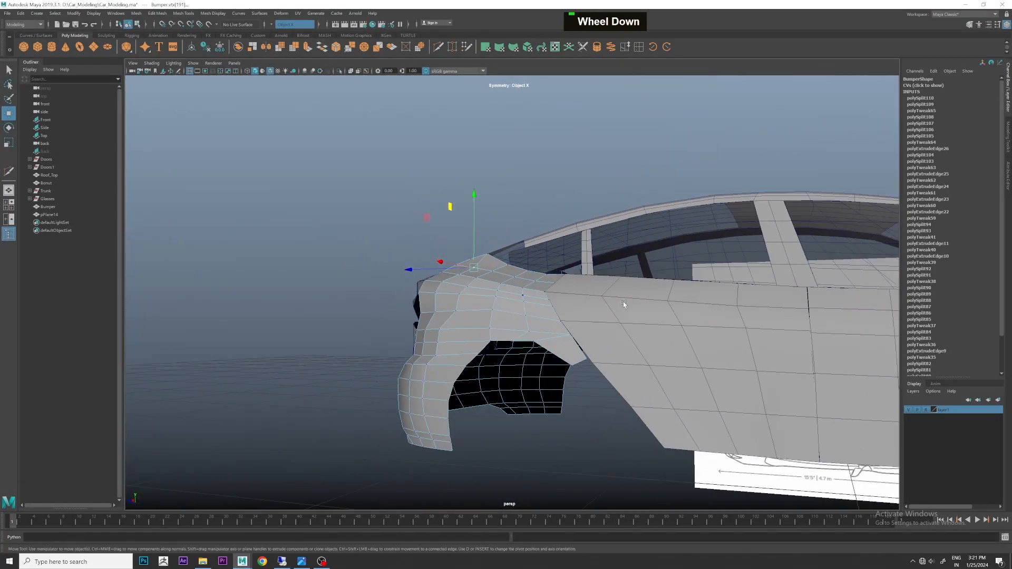
Apply Edit Edge Flow to an edge on the bumper side panel's upper rows below the rear window.
{"action": "scroll", "coordinate": [623, 302], "scroll_direction": "down", "scroll_amount": 3}
{"action": "middle_click_drag", "start_coordinate": [623, 302], "coordinate": [549, 293], "text": "alt"}
{"action": "left_click_drag", "start_coordinate": [549, 293], "coordinate": [632, 306], "text": "alt"}
{"action": "middle_click_drag", "start_coordinate": [631, 305], "coordinate": [615, 308], "text": "alt"}
{"action": "left_click_drag", "start_coordinate": [615, 308], "coordinate": [592, 314], "text": "alt"}
{"action": "scroll", "coordinate": [597, 317], "scroll_direction": "up", "scroll_amount": 3, "text": "alt"}
{"action": "scroll", "coordinate": [614, 327], "scroll_direction": "up", "scroll_amount": 3, "text": "alt"}
{"action": "scroll", "coordinate": [563, 313], "scroll_direction": "up", "scroll_amount": 3}
{"action": "right_click_drag", "start_coordinate": [502, 318], "coordinate": [574, 256]}
{"action": "scroll", "coordinate": [566, 281], "scroll_direction": "up", "scroll_amount": 3}
{"action": "double_click", "coordinate": [554, 290]}
{"action": "scroll", "coordinate": [546, 290], "scroll_direction": "down", "scroll_amount": 2}
{"action": "scroll", "coordinate": [545, 289], "scroll_direction": "down", "scroll_amount": 3}
{"action": "right_click", "coordinate": [544, 294], "text": "shift"}
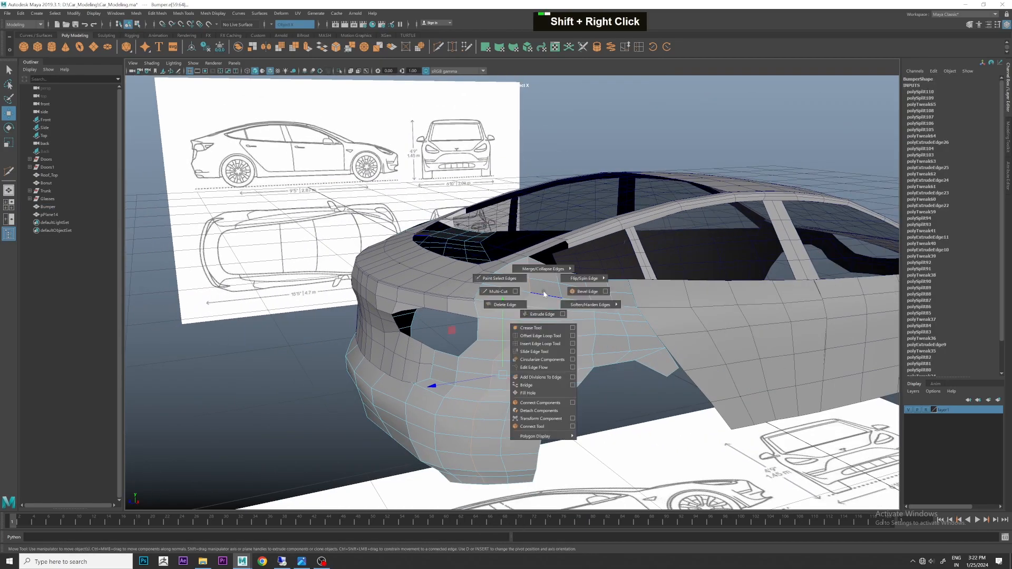
{"action": "left_click", "coordinate": [544, 367]}
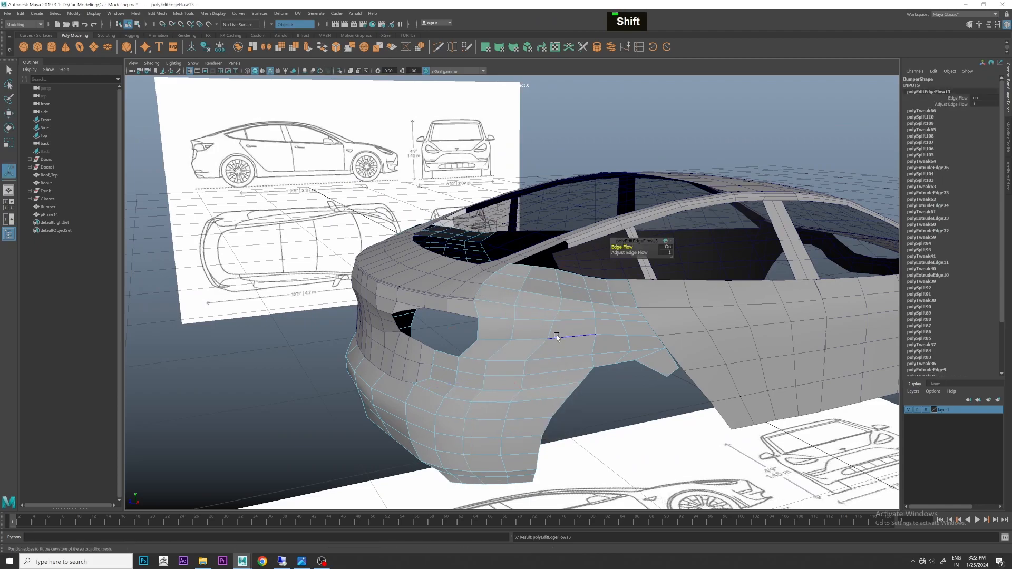
Repeat Edit Edge Flow on the neighbouring edges across the side panel between the rear window, taillight opening and wheel arch.
{"action": "double_click", "coordinate": [560, 294]}
{"action": "key", "text": "g"}
{"action": "double_click", "coordinate": [589, 291]}
{"action": "key", "text": "g"}
{"action": "double_click", "coordinate": [587, 328]}
{"action": "key", "text": "g"}
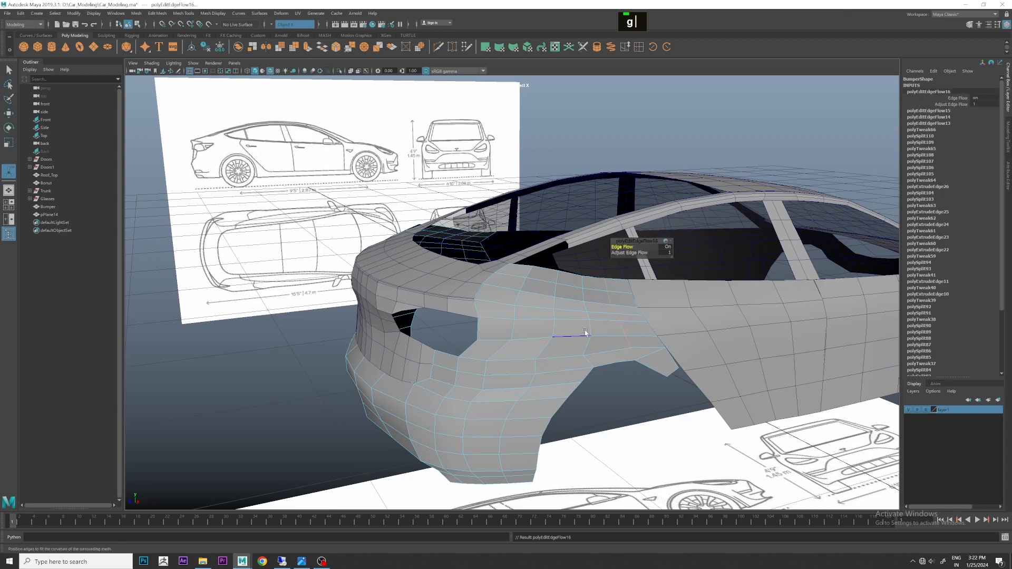
{"action": "double_click", "coordinate": [586, 330]}
{"action": "key", "text": "g"}
{"action": "double_click", "coordinate": [561, 312]}
{"action": "key", "text": "g"}
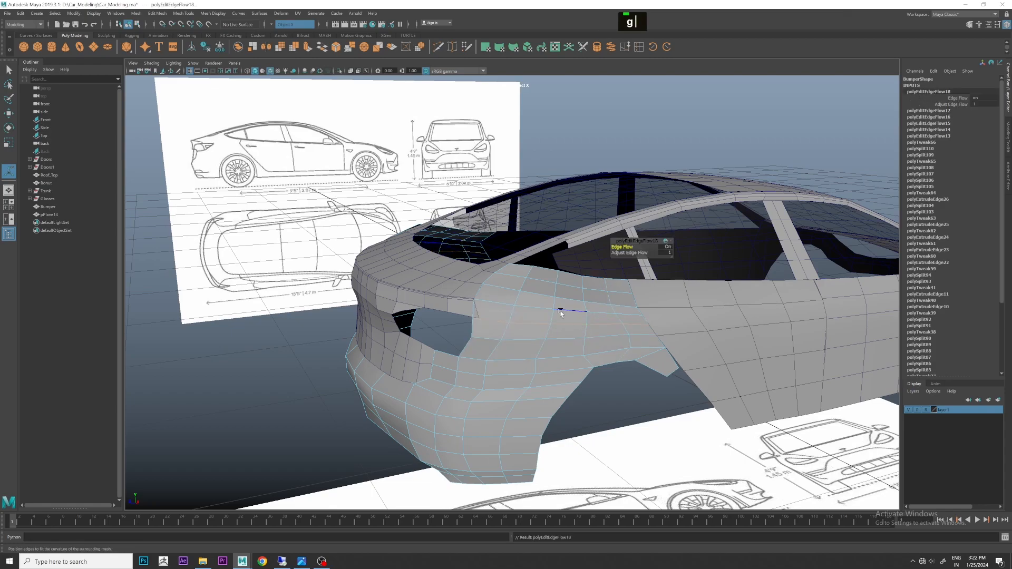
{"action": "double_click", "coordinate": [562, 298]}
{"action": "key", "text": "g"}
{"action": "double_click", "coordinate": [571, 288]}
{"action": "key", "text": "g"}
Smooth the edges between the taillight opening and the wheel arch with Edit Edge Flow, undoing the first attempt.
{"action": "left_click_drag", "start_coordinate": [570, 288], "coordinate": [600, 301], "text": "alt"}
{"action": "middle_click_drag", "start_coordinate": [600, 302], "coordinate": [592, 291], "text": "alt"}
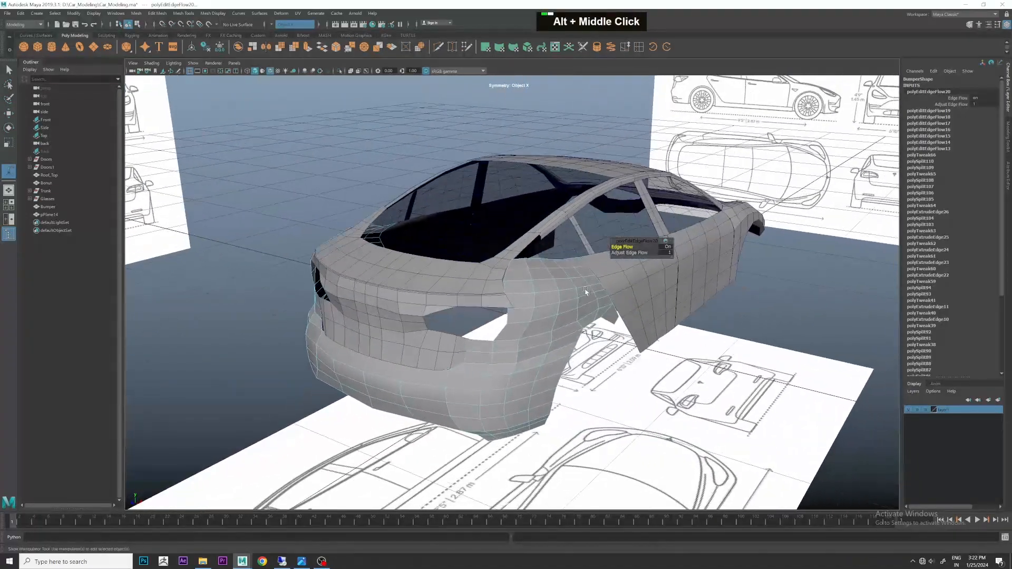
{"action": "left_click_drag", "start_coordinate": [592, 291], "coordinate": [559, 283], "text": "alt"}
{"action": "double_click", "coordinate": [516, 333]}
{"action": "key", "text": "g"}
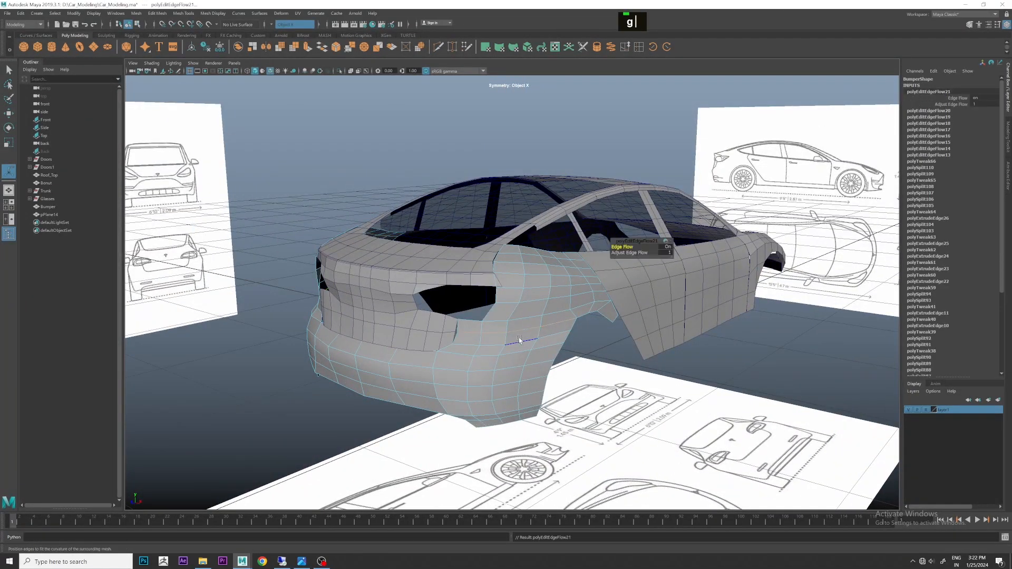
{"action": "key", "text": "ctrl+z"}
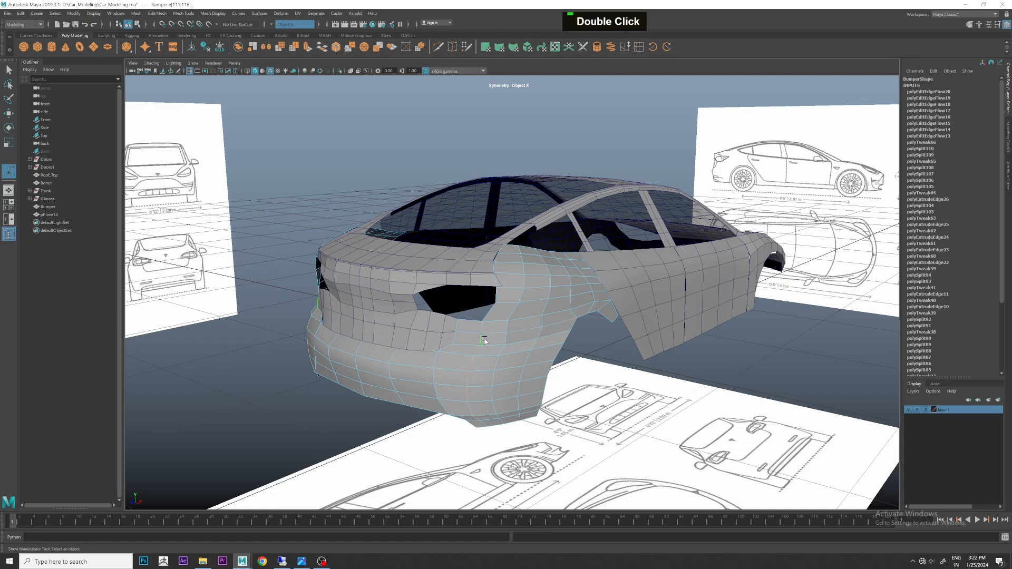
{"action": "key", "text": "g"}
{"action": "double_click", "coordinate": [509, 339]}
{"action": "key", "text": "g"}
{"action": "double_click", "coordinate": [537, 334]}
{"action": "key", "text": "g"}
Return the bumper to object mode and turn off the wireframe on shaded display.
{"action": "left_click_drag", "start_coordinate": [551, 309], "coordinate": [497, 305], "text": "alt"}
{"action": "right_click_drag", "start_coordinate": [531, 288], "coordinate": [586, 265]}
{"action": "left_click", "coordinate": [824, 176]}
{"action": "left_click_drag", "start_coordinate": [820, 178], "coordinate": [886, 232], "text": "alt"}
{"action": "scroll", "coordinate": [844, 237], "scroll_direction": "up", "scroll_amount": 3}
{"action": "right_click_drag", "start_coordinate": [586, 305], "coordinate": [637, 285]}
{"action": "scroll", "coordinate": [807, 254], "scroll_direction": "up", "scroll_amount": 2}
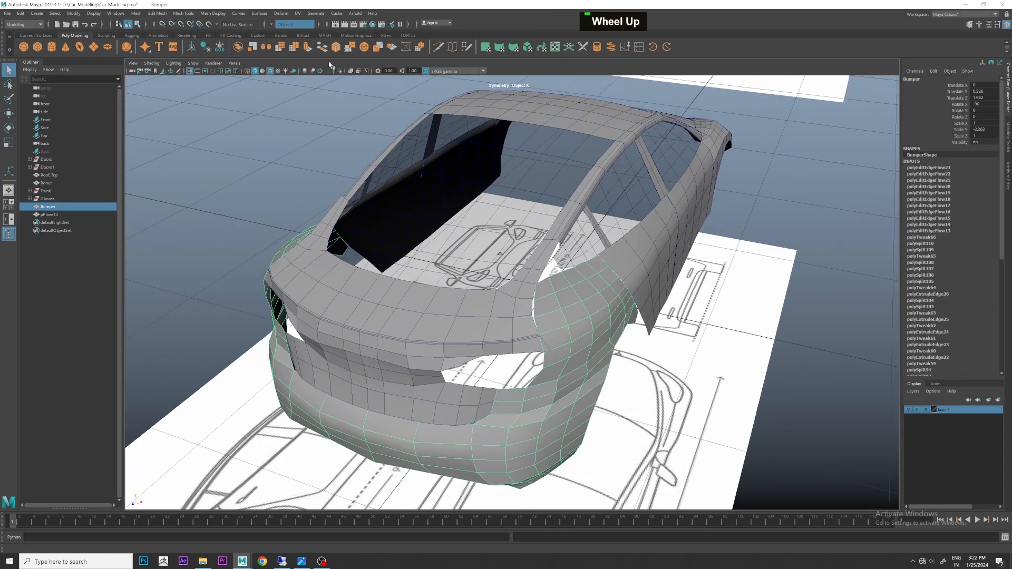
{"action": "left_click", "coordinate": [270, 71]}
{"action": "left_click", "coordinate": [293, 138]}
Examine the bumper's shaded surface and its seams with the trunk and rear door from several angles.
{"action": "scroll", "coordinate": [293, 138], "scroll_direction": "down", "scroll_amount": 3}
{"action": "left_click_drag", "start_coordinate": [474, 210], "coordinate": [644, 227], "text": "alt"}
{"action": "scroll", "coordinate": [630, 231], "scroll_direction": "down", "scroll_amount": 2}
{"action": "scroll", "coordinate": [629, 231], "scroll_direction": "up", "scroll_amount": 1}
{"action": "scroll", "coordinate": [559, 316], "scroll_direction": "up", "scroll_amount": 3}
{"action": "left_click_drag", "start_coordinate": [564, 327], "coordinate": [606, 298], "text": "alt"}
{"action": "left_click", "coordinate": [607, 298]}
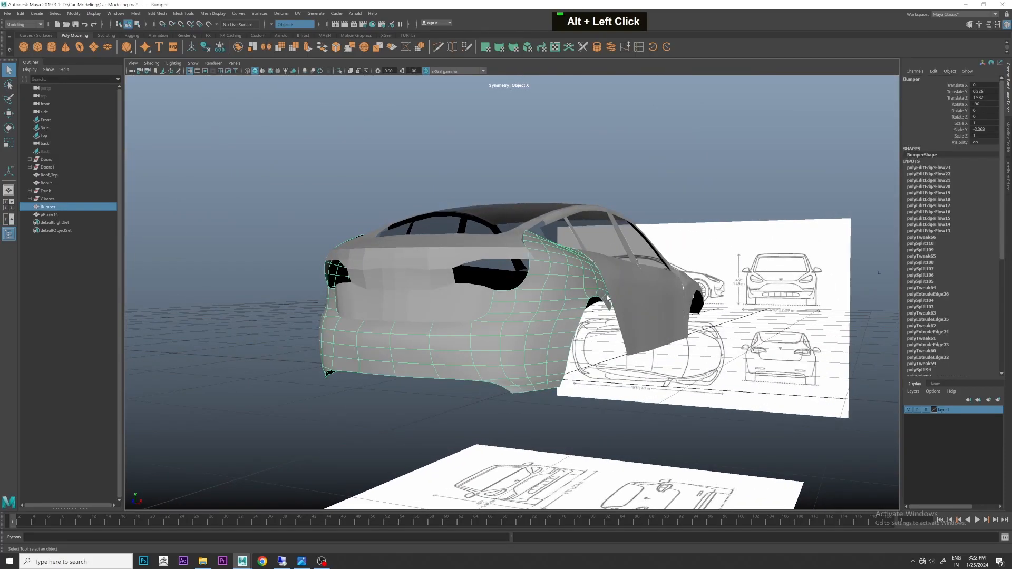
{"action": "middle_click_drag", "start_coordinate": [606, 299], "coordinate": [586, 303], "text": "alt"}
{"action": "left_click_drag", "start_coordinate": [585, 303], "coordinate": [506, 327], "text": "alt"}
Move the bumper's upper border vertices beside the trunk corner in the top view to fit the seam.
{"action": "scroll", "coordinate": [521, 313], "scroll_direction": "up", "scroll_amount": 3}
{"action": "right_click_drag", "start_coordinate": [485, 330], "coordinate": [462, 330]}
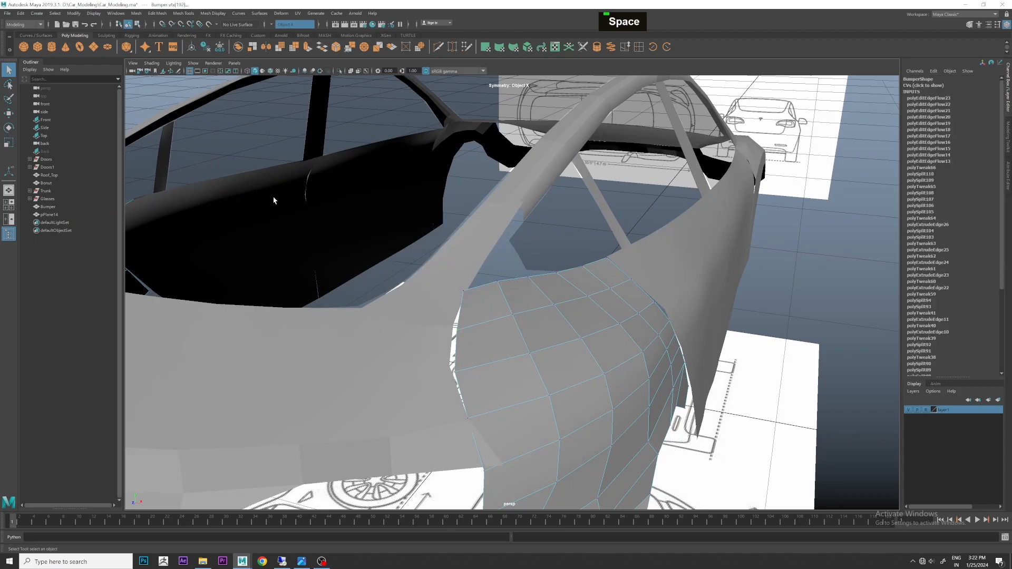
{"action": "key", "text": "space"}
{"action": "middle_click_drag", "start_coordinate": [448, 147], "coordinate": [539, 241], "text": "alt"}
{"action": "scroll", "coordinate": [451, 245], "scroll_direction": "up", "scroll_amount": 2}
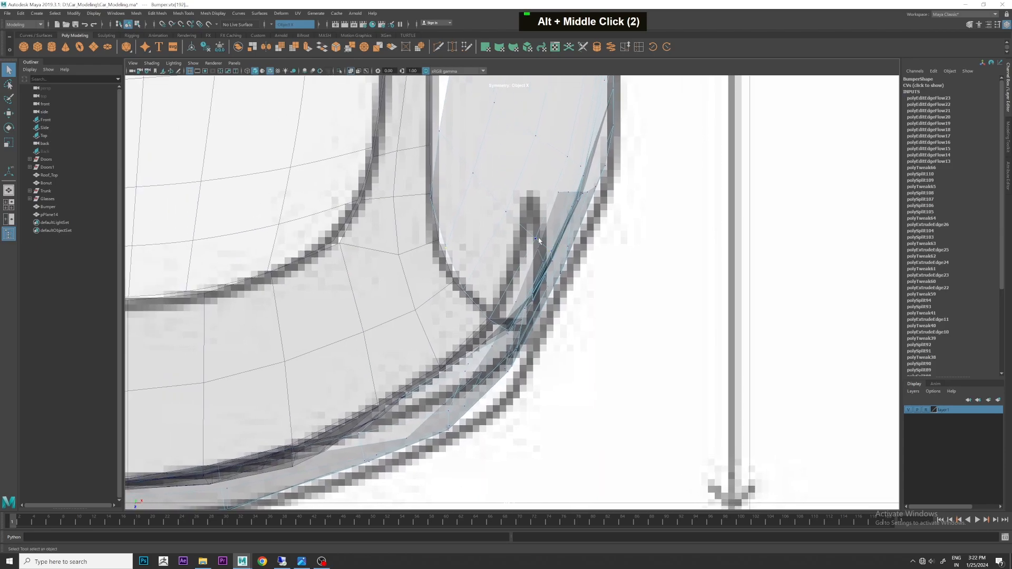
{"action": "scroll", "coordinate": [538, 241], "scroll_direction": "down", "scroll_amount": 3}
{"action": "key", "text": "w"}
{"action": "scroll", "coordinate": [496, 355], "scroll_direction": "up", "scroll_amount": 4}
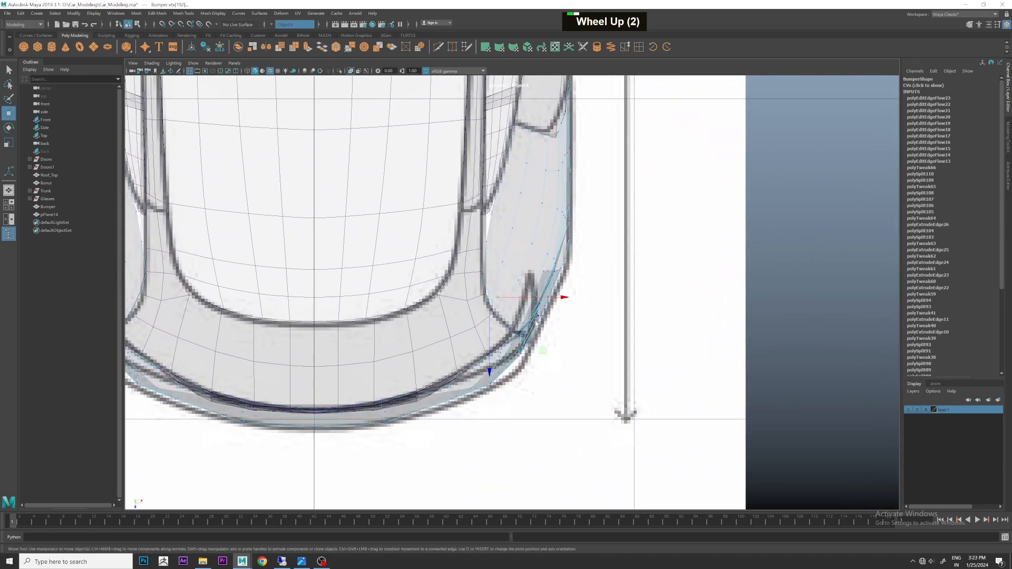
{"action": "scroll", "coordinate": [535, 320], "scroll_direction": "up", "scroll_amount": 1}
{"action": "left_click_drag", "start_coordinate": [532, 351], "coordinate": [533, 351]}
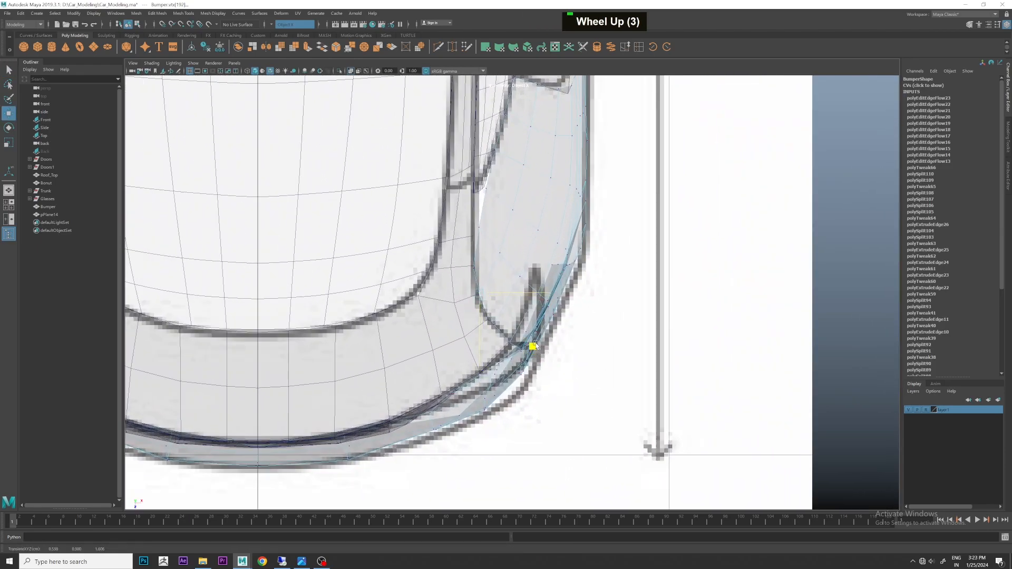
{"action": "scroll", "coordinate": [487, 305], "scroll_direction": "up", "scroll_amount": 1}
{"action": "left_click_drag", "start_coordinate": [540, 385], "coordinate": [537, 381]}
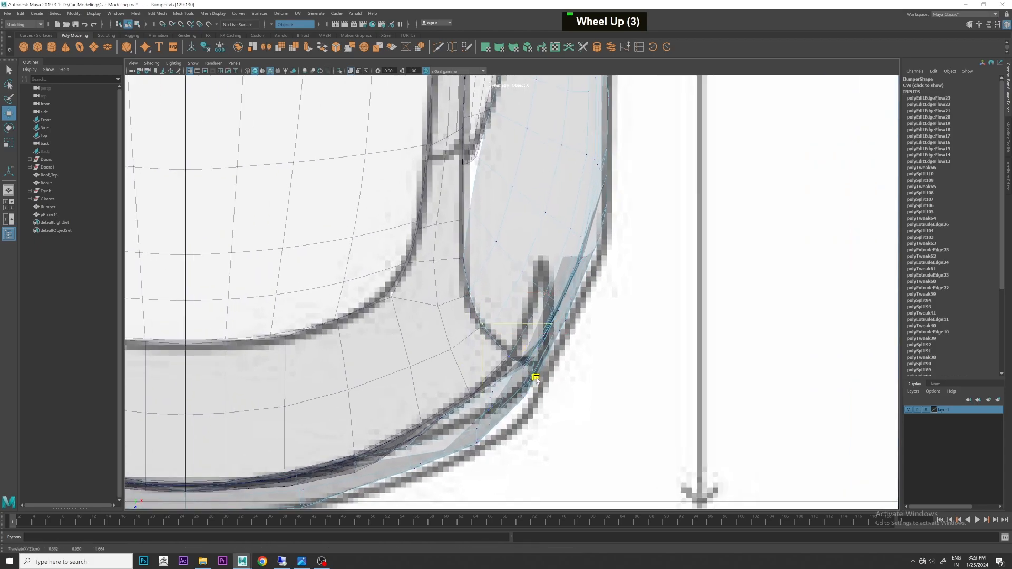
Return the bumper to object mode and examine its fit against the trunk, roof pillar and rear door in perspective.
{"action": "key", "text": "space"}
{"action": "key", "text": "space"}
{"action": "scroll", "coordinate": [702, 214], "scroll_direction": "down", "scroll_amount": 1, "text": "alt"}
{"action": "left_click_drag", "start_coordinate": [702, 213], "coordinate": [656, 206], "text": "alt"}
{"action": "middle_click_drag", "start_coordinate": [656, 207], "coordinate": [675, 217], "text": "alt"}
{"action": "left_click_drag", "start_coordinate": [674, 216], "coordinate": [738, 240], "text": "alt"}
{"action": "scroll", "coordinate": [545, 286], "scroll_direction": "down", "scroll_amount": 2}
{"action": "left_click_drag", "start_coordinate": [545, 286], "coordinate": [466, 276], "text": "alt"}
{"action": "scroll", "coordinate": [465, 276], "scroll_direction": "down", "scroll_amount": 3}
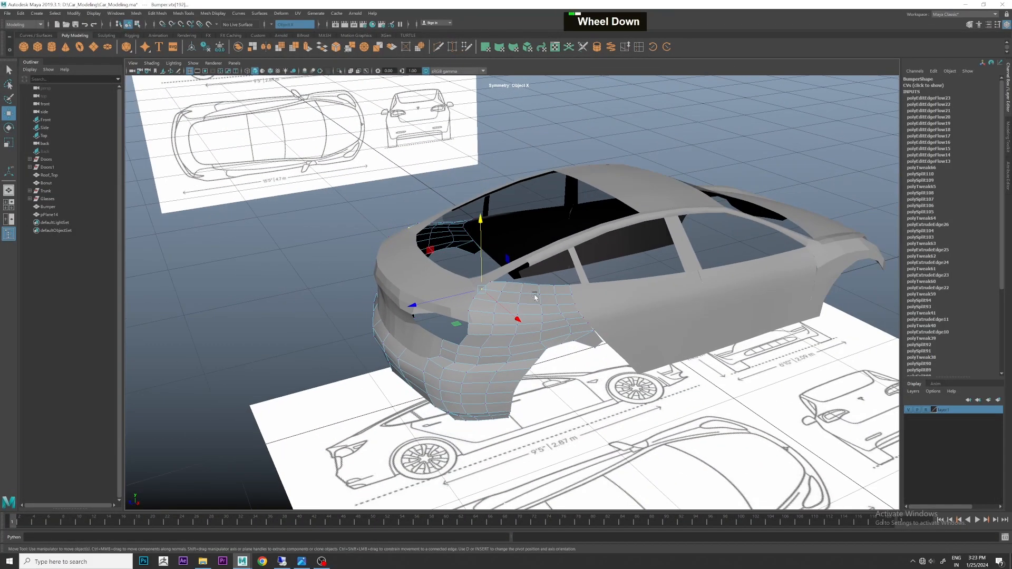
{"action": "right_click", "coordinate": [549, 295]}
{"action": "left_click", "coordinate": [592, 273]}
{"action": "left_click", "coordinate": [698, 197]}
{"action": "scroll", "coordinate": [698, 197], "scroll_direction": "down", "scroll_amount": 2, "text": "alt"}
{"action": "left_click_drag", "start_coordinate": [699, 197], "coordinate": [657, 188], "text": "alt"}
{"action": "scroll", "coordinate": [511, 307], "scroll_direction": "up", "scroll_amount": 4}
{"action": "left_click", "coordinate": [511, 306]}
{"action": "scroll", "coordinate": [492, 314], "scroll_direction": "down", "scroll_amount": 3}
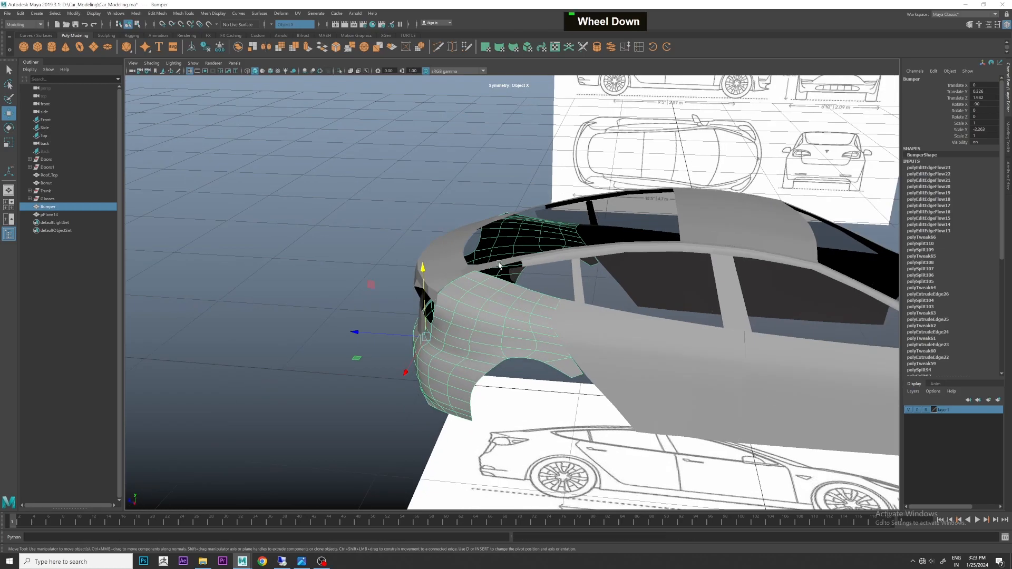
{"action": "left_click_drag", "start_coordinate": [493, 313], "coordinate": [504, 284], "text": "alt"}
{"action": "scroll", "coordinate": [504, 283], "scroll_direction": "up", "scroll_amount": 3}
Slide the bumper vertex between the taillight opening and wheel arch toward the rear in the side view.
{"action": "key", "text": "space"}
{"action": "key", "text": "space"}
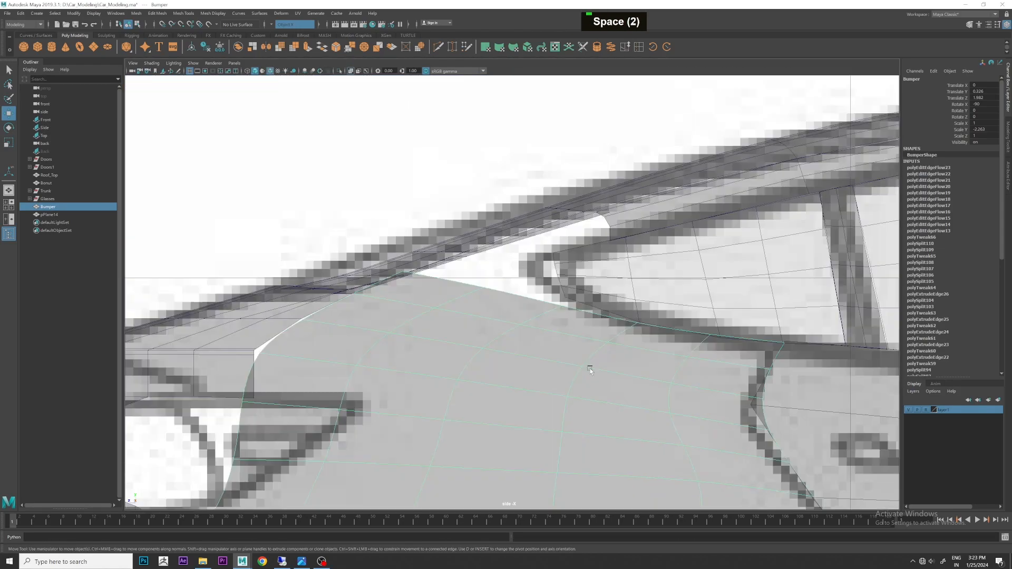
{"action": "middle_click_drag", "start_coordinate": [592, 362], "coordinate": [622, 332], "text": "alt"}
{"action": "scroll", "coordinate": [552, 323], "scroll_direction": "down", "scroll_amount": 8}
{"action": "scroll", "coordinate": [519, 298], "scroll_direction": "up", "scroll_amount": 6}
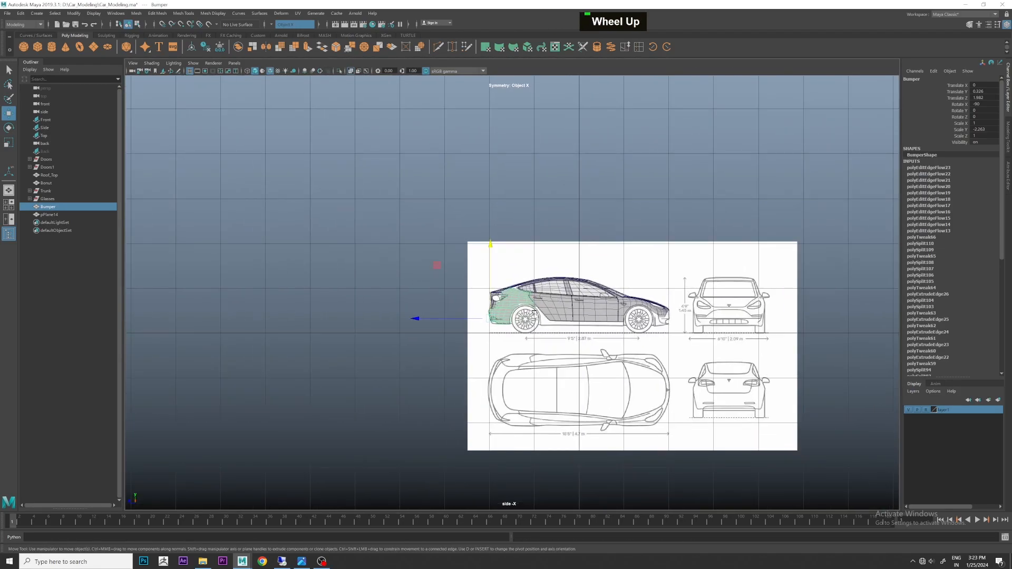
{"action": "scroll", "coordinate": [507, 324], "scroll_direction": "up", "scroll_amount": 6}
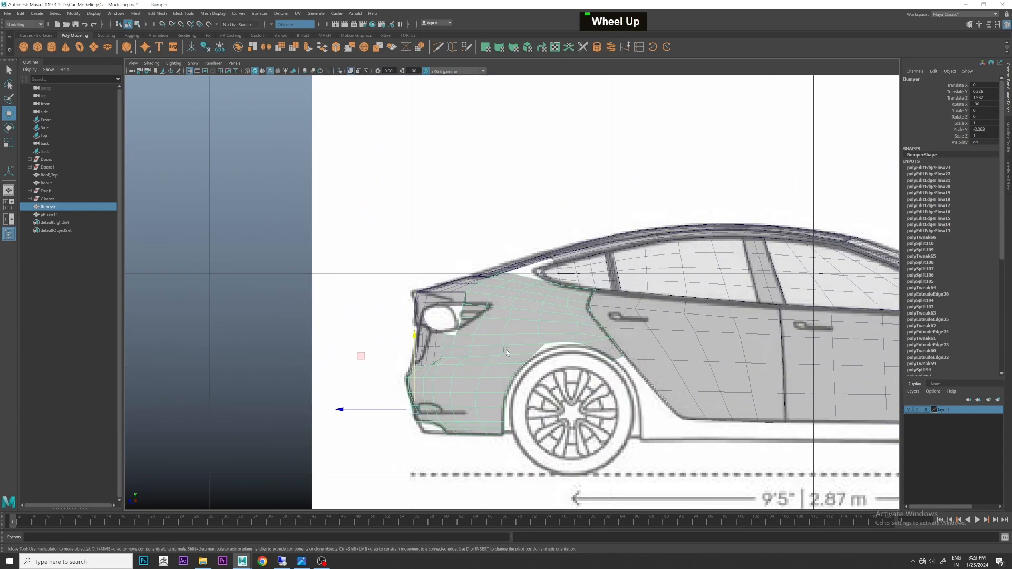
{"action": "middle_click_drag", "start_coordinate": [514, 309], "coordinate": [495, 295], "text": "alt"}
{"action": "scroll", "coordinate": [495, 296], "scroll_direction": "up", "scroll_amount": 1}
{"action": "right_click_drag", "start_coordinate": [486, 287], "coordinate": [473, 286]}
{"action": "left_click", "coordinate": [499, 289]}
{"action": "left_click_drag", "start_coordinate": [485, 288], "coordinate": [474, 290], "text": "ctrl+shift"}
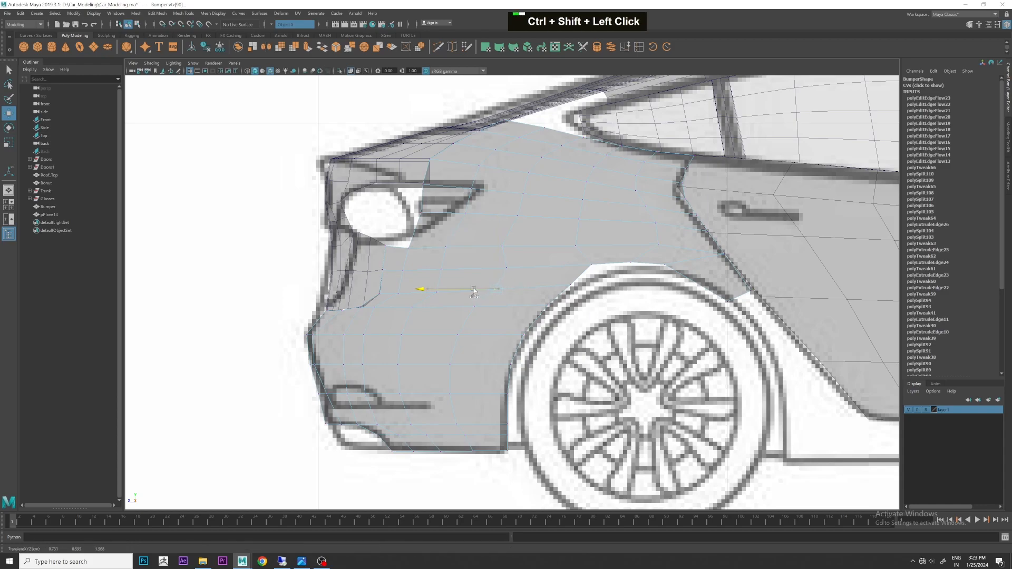
Slide the vertices behind and below the taillight opening horizontally to even out the side panel's mesh.
{"action": "left_click", "coordinate": [498, 247], "text": "ctrl+shift"}
{"action": "left_click", "coordinate": [505, 216], "text": "ctrl+shift"}
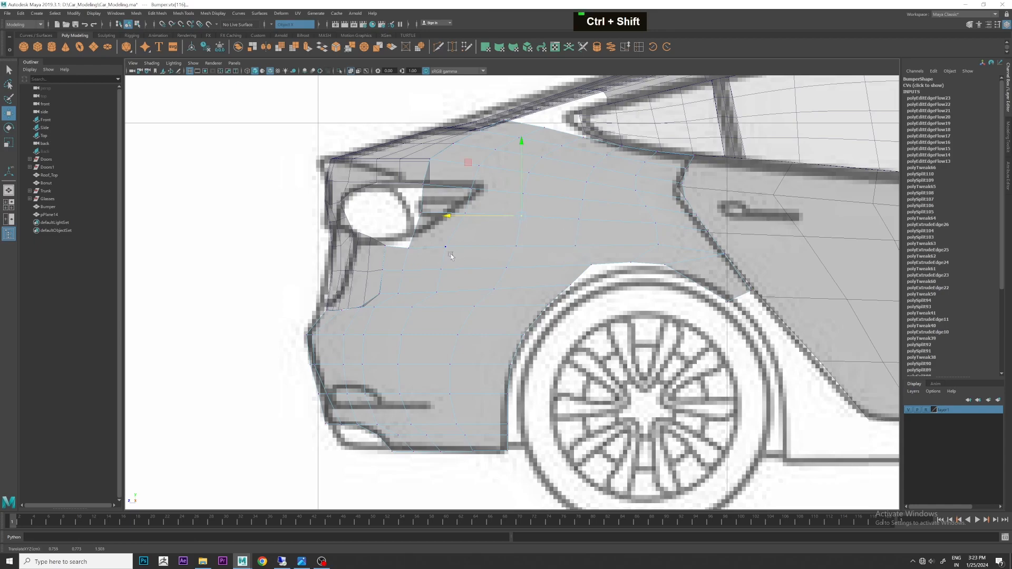
{"action": "left_click", "coordinate": [433, 270], "text": "ctrl+shift"}
{"action": "left_click", "coordinate": [432, 270], "text": "ctrl+shift"}
{"action": "left_click_drag", "start_coordinate": [445, 270], "coordinate": [452, 270], "text": "ctrl+shift"}
{"action": "left_click", "coordinate": [408, 273], "text": "ctrl+shift"}
{"action": "scroll", "coordinate": [490, 250], "scroll_direction": "up", "scroll_amount": 5}
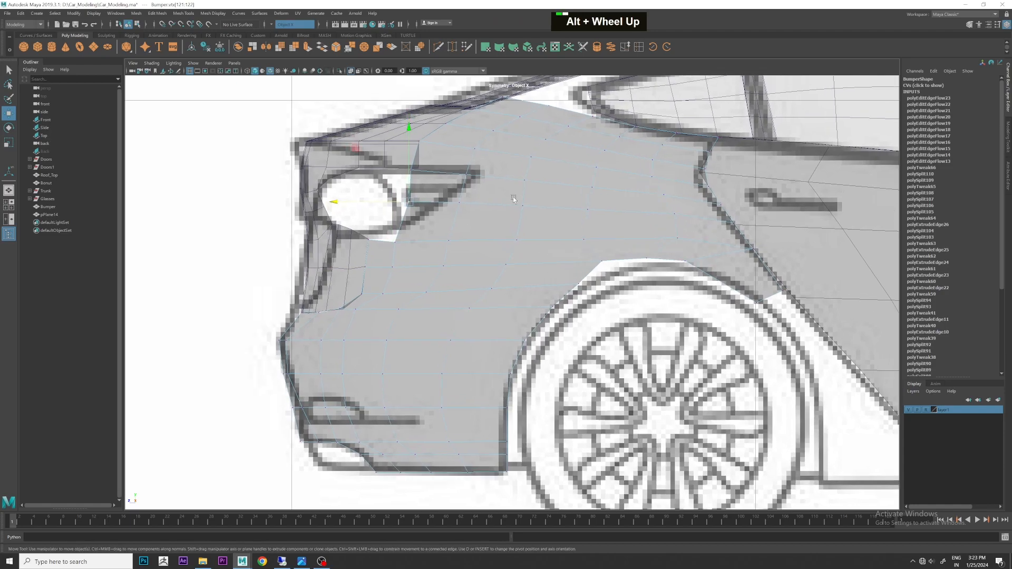
Delete the bumper face covering the pointed end of the blueprint's taillight.
{"action": "right_click", "coordinate": [480, 246]}
{"action": "right_click_drag", "start_coordinate": [480, 246], "coordinate": [479, 268]}
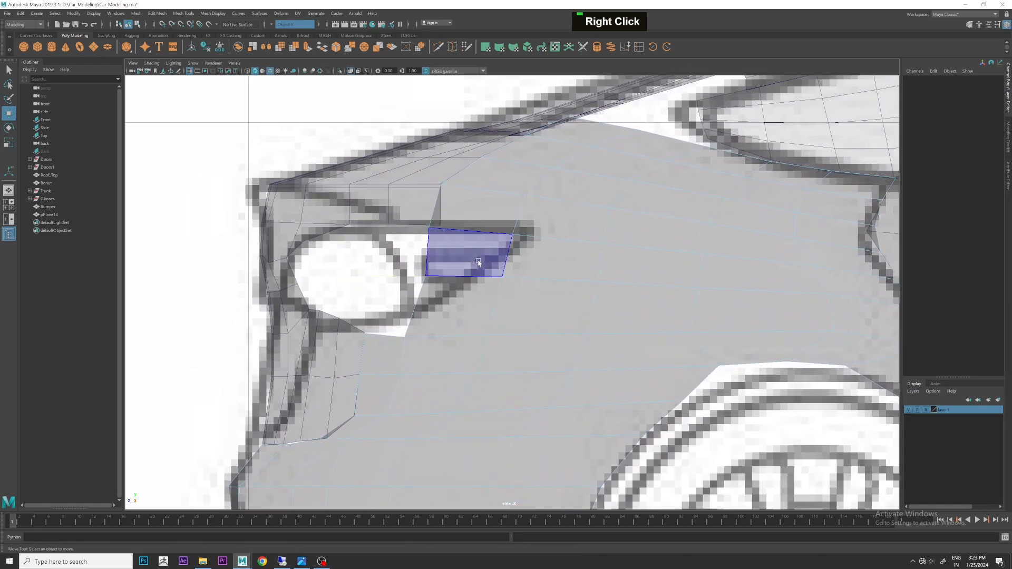
{"action": "key", "text": "Delete"}
Move the taillight opening's upper edge vertices onto the blueprint outline and its pointed tip.
{"action": "right_click_drag", "start_coordinate": [438, 222], "coordinate": [452, 204]}
{"action": "left_click", "coordinate": [443, 225]}
{"action": "key", "text": "ctrl+z"}
{"action": "double_click", "coordinate": [479, 211]}
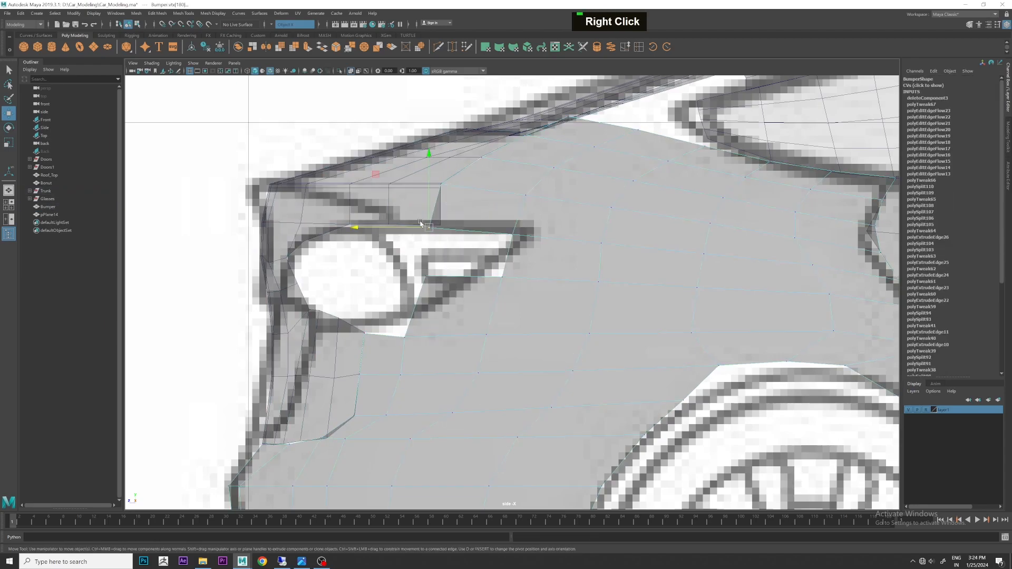
{"action": "left_click_drag", "start_coordinate": [376, 176], "coordinate": [385, 177]}
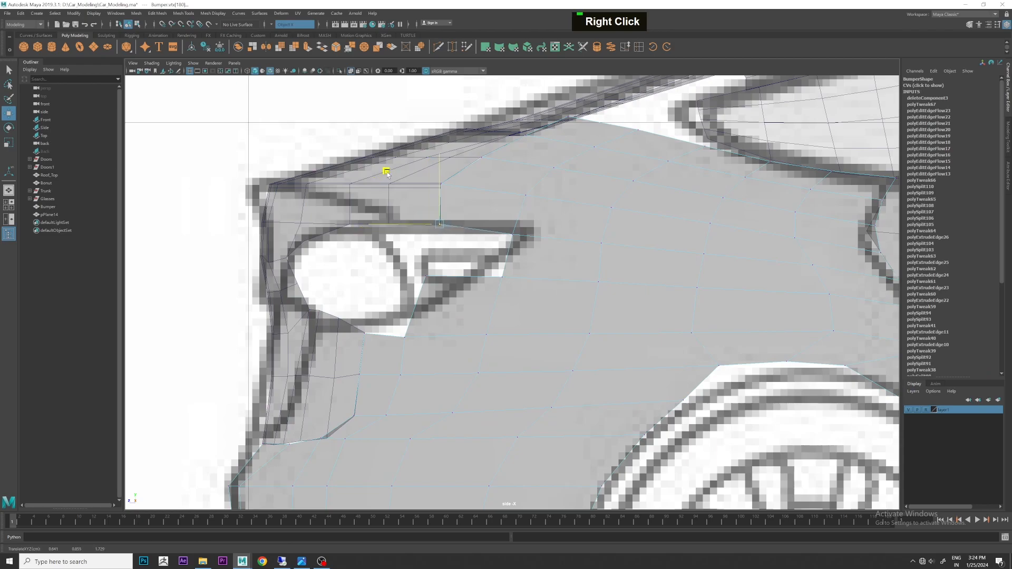
{"action": "left_click_drag", "start_coordinate": [460, 182], "coordinate": [483, 177]}
Move the taillight opening's lower edge vertices onto the slanted blueprint outline.
{"action": "left_click", "coordinate": [502, 276]}
{"action": "left_click_drag", "start_coordinate": [432, 290], "coordinate": [418, 269]}
{"action": "left_click_drag", "start_coordinate": [377, 228], "coordinate": [395, 250]}
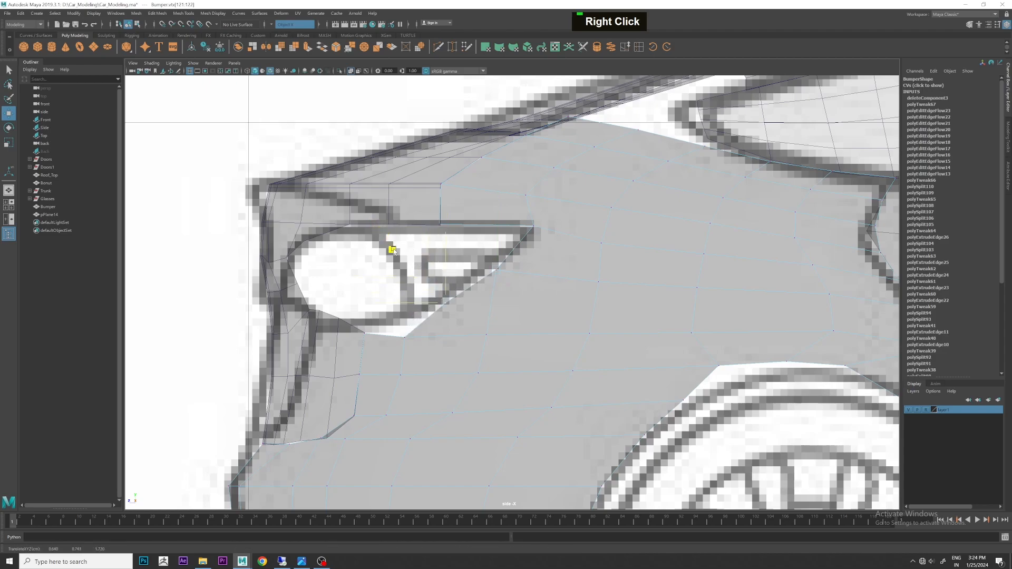
{"action": "left_click_drag", "start_coordinate": [363, 284], "coordinate": [356, 280]}
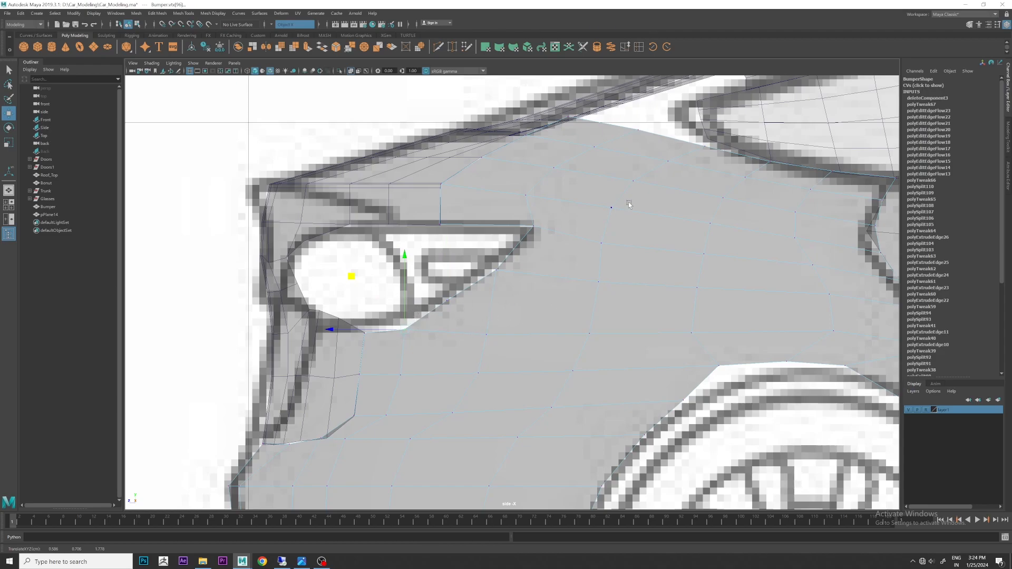
Undo the last change and move the selected lower taillight opening vertex outward and rearward in the top view.
{"action": "key", "text": "space"}
{"action": "key", "text": "space"}
{"action": "scroll", "coordinate": [558, 263], "scroll_direction": "up", "scroll_amount": 2}
{"action": "left_click_drag", "start_coordinate": [558, 263], "coordinate": [567, 325], "text": "alt"}
{"action": "key", "text": "space"}
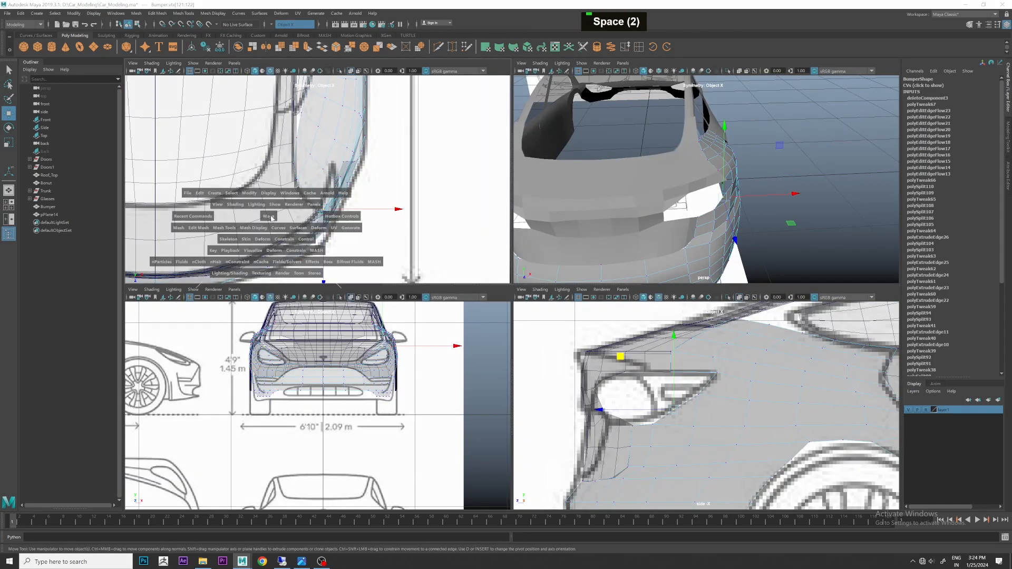
{"action": "key", "text": "space"}
{"action": "scroll", "coordinate": [590, 361], "scroll_direction": "up", "scroll_amount": 3}
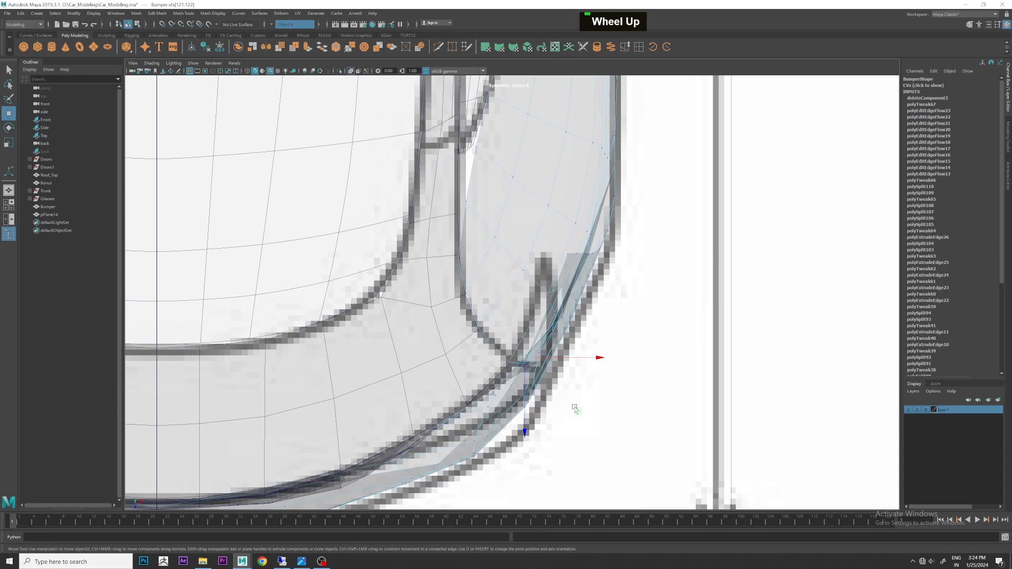
{"action": "key", "text": "ctrl+z"}
{"action": "left_click_drag", "start_coordinate": [579, 409], "coordinate": [589, 418]}
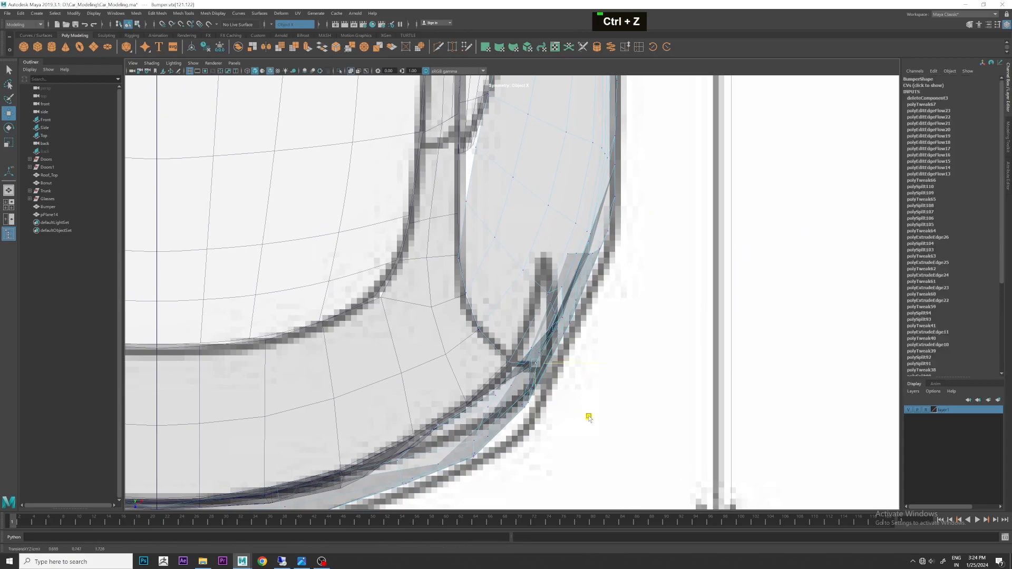
Return the bumper to object mode in the front view and unhide the Back blueprint image plane.
{"action": "key", "text": "space"}
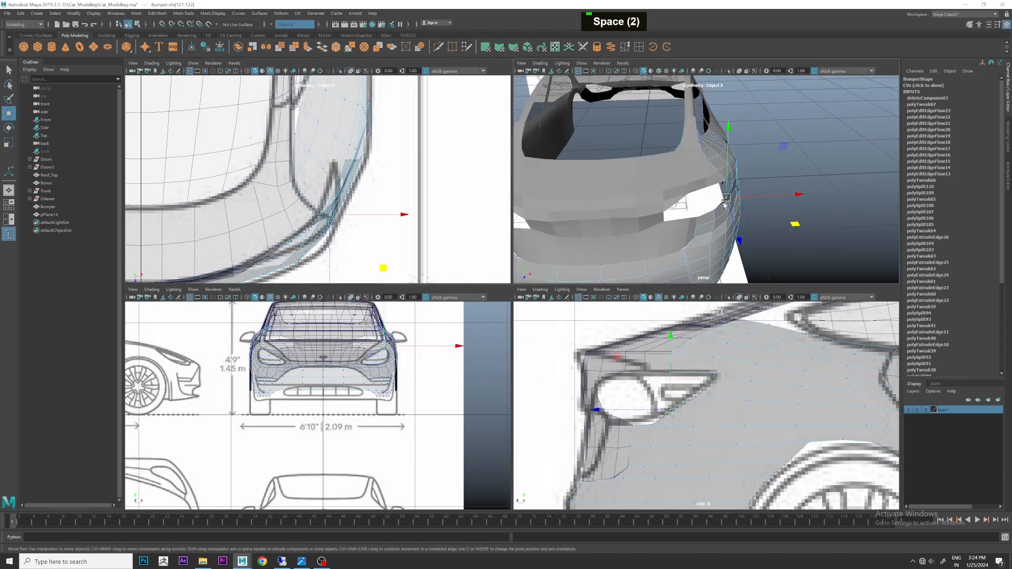
{"action": "key", "text": "space"}
{"action": "key", "text": "space"}
{"action": "key", "text": "space"}
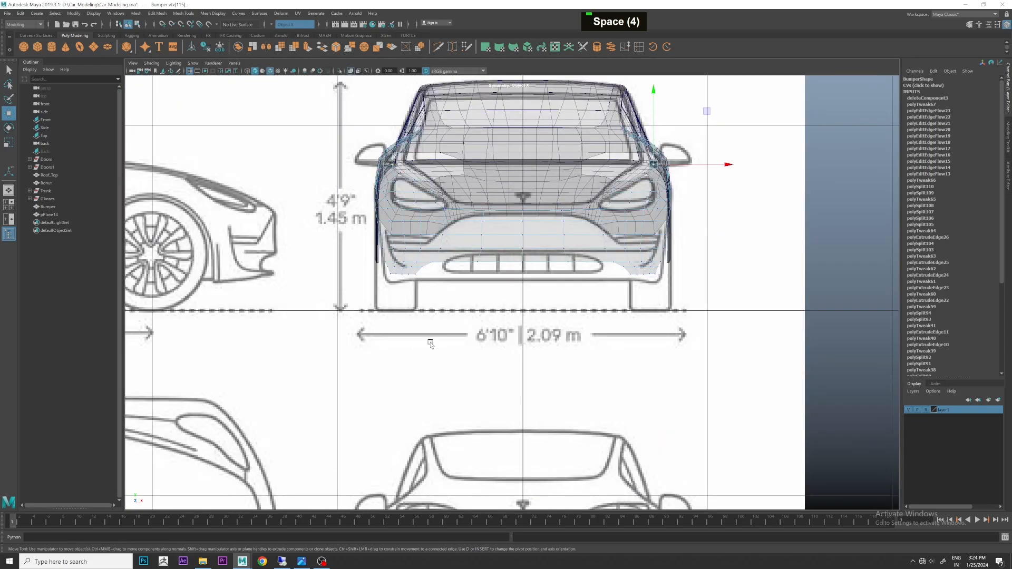
{"action": "key", "text": "space"}
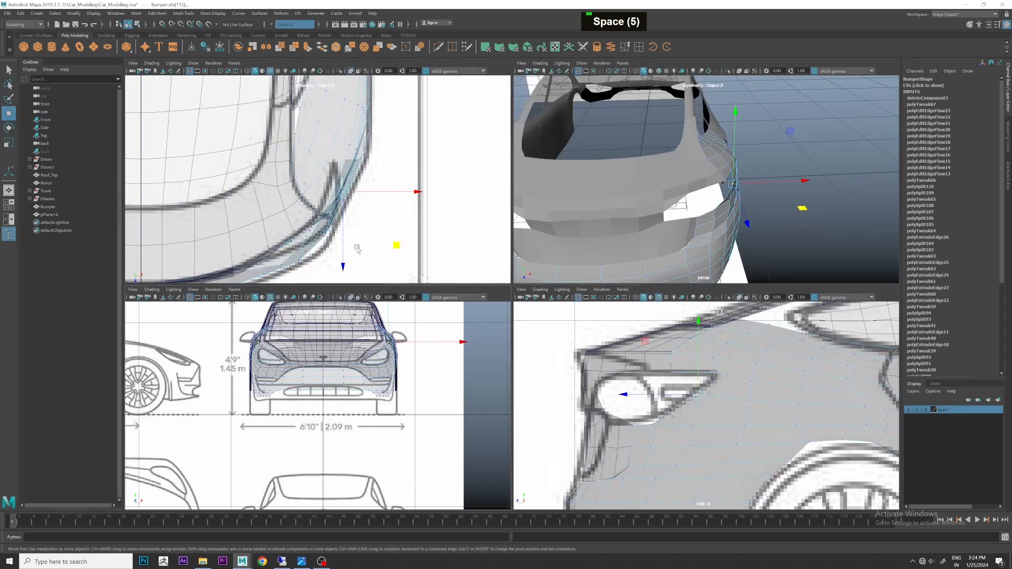
{"action": "key", "text": "space"}
{"action": "key", "text": "space"}
{"action": "key", "text": "space"}
{"action": "right_click_drag", "start_coordinate": [493, 222], "coordinate": [493, 208]}
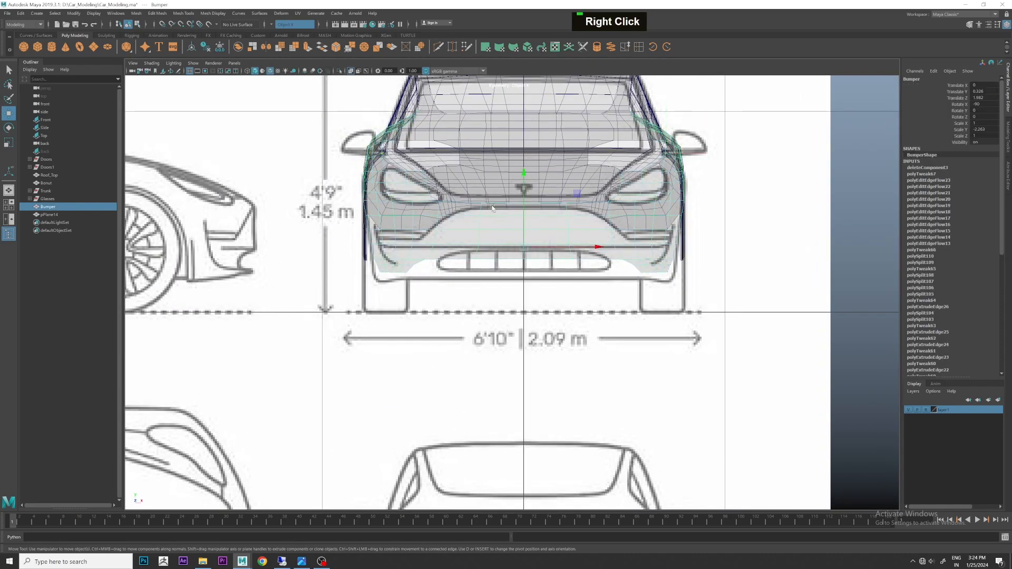
{"action": "left_click", "coordinate": [54, 152]}
{"action": "key", "text": "h"}
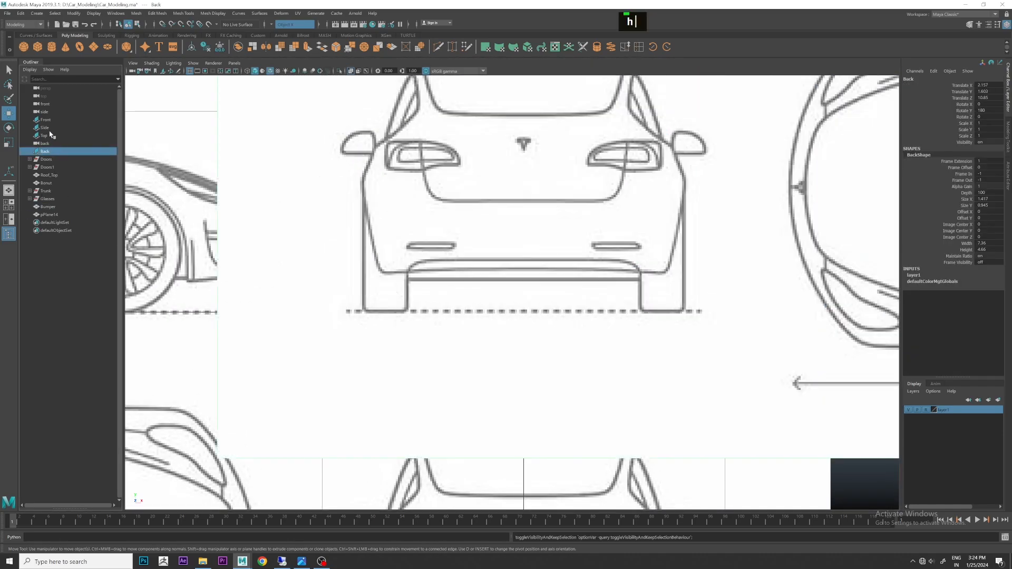
Hide the Front blueprint image plane and switch to the back orthographic view.
{"action": "left_click", "coordinate": [47, 121]}
{"action": "key", "text": "h"}
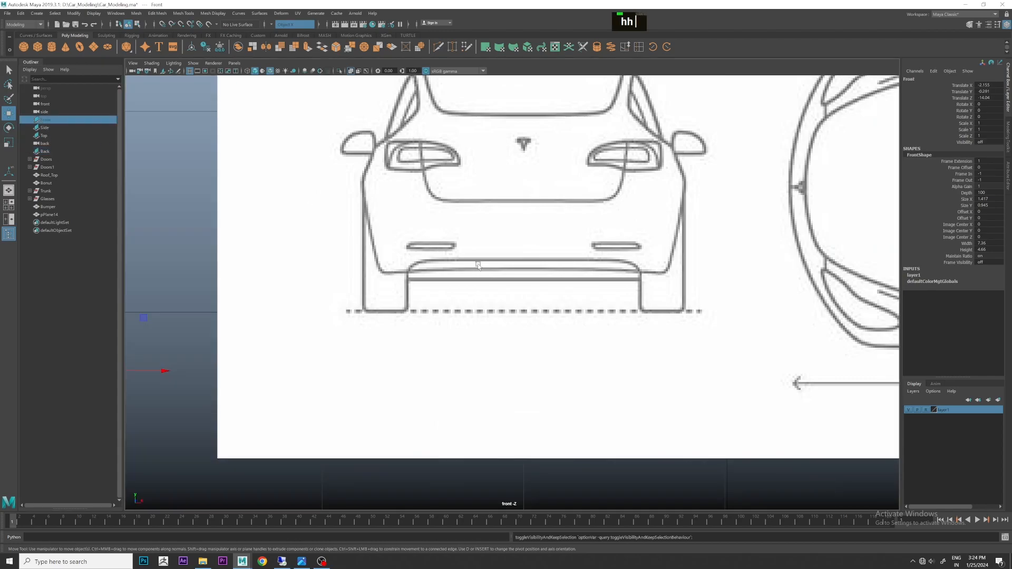
{"action": "key", "text": "space"}
{"action": "right_click", "coordinate": [478, 266]}
{"action": "right_click_drag", "start_coordinate": [451, 284], "coordinate": [452, 282]}
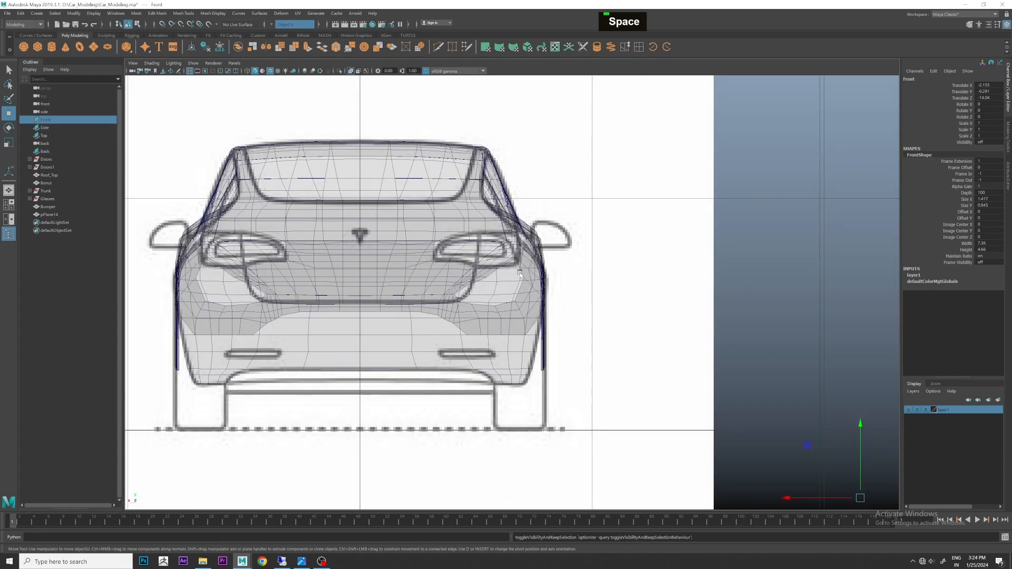
Select the pPlane14 panel overlapping the bumper and trunk outline and hide it.
{"action": "left_click", "coordinate": [512, 306]}
{"action": "scroll", "coordinate": [504, 284], "scroll_direction": "up", "scroll_amount": 5}
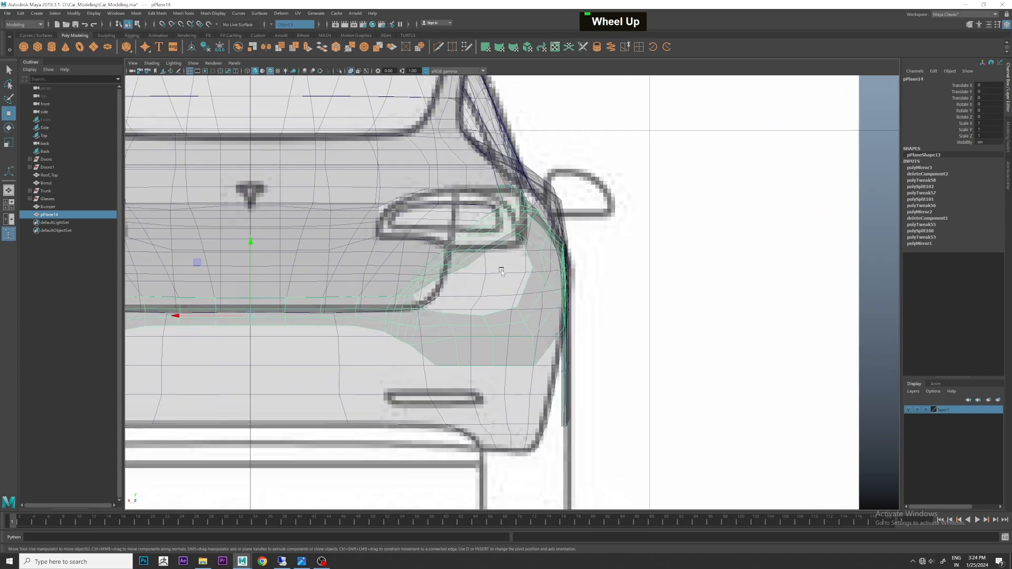
{"action": "left_click", "coordinate": [443, 207]}
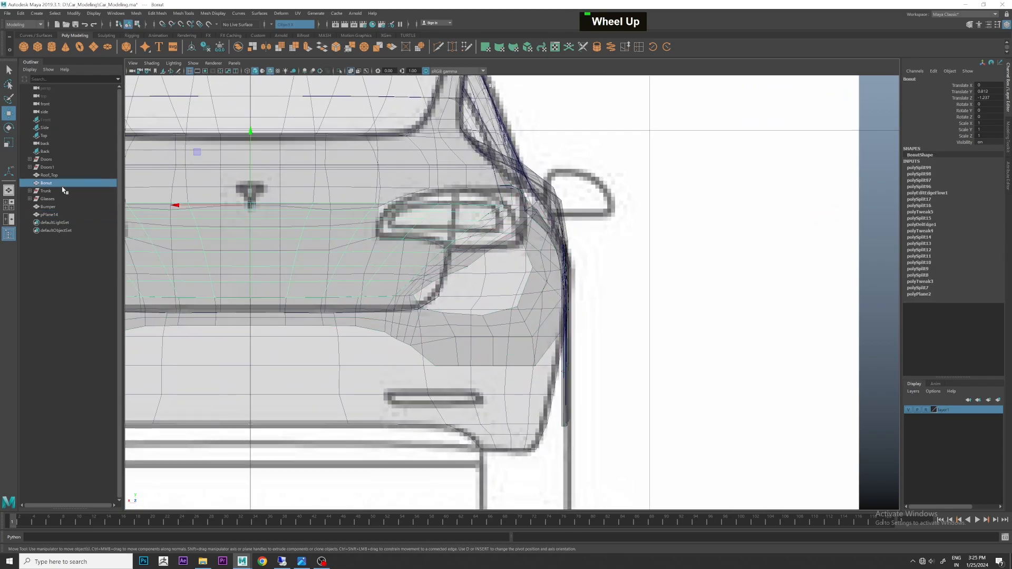
{"action": "left_click", "coordinate": [387, 176]}
{"action": "key", "text": "space"}
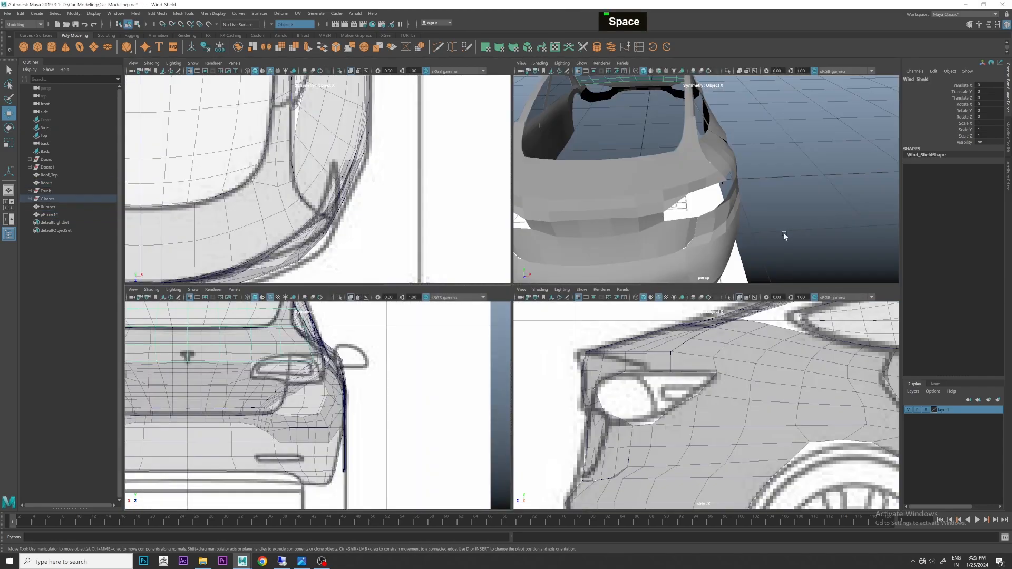
{"action": "left_click", "coordinate": [722, 213]}
{"action": "key", "text": "space"}
{"action": "key", "text": "space"}
{"action": "key", "text": "space"}
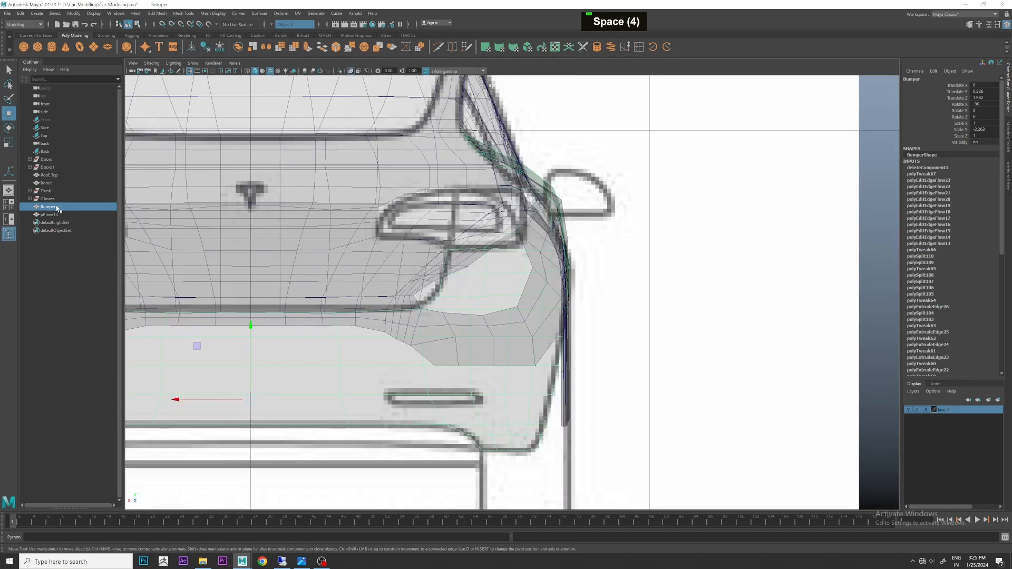
{"action": "left_click", "coordinate": [63, 215]}
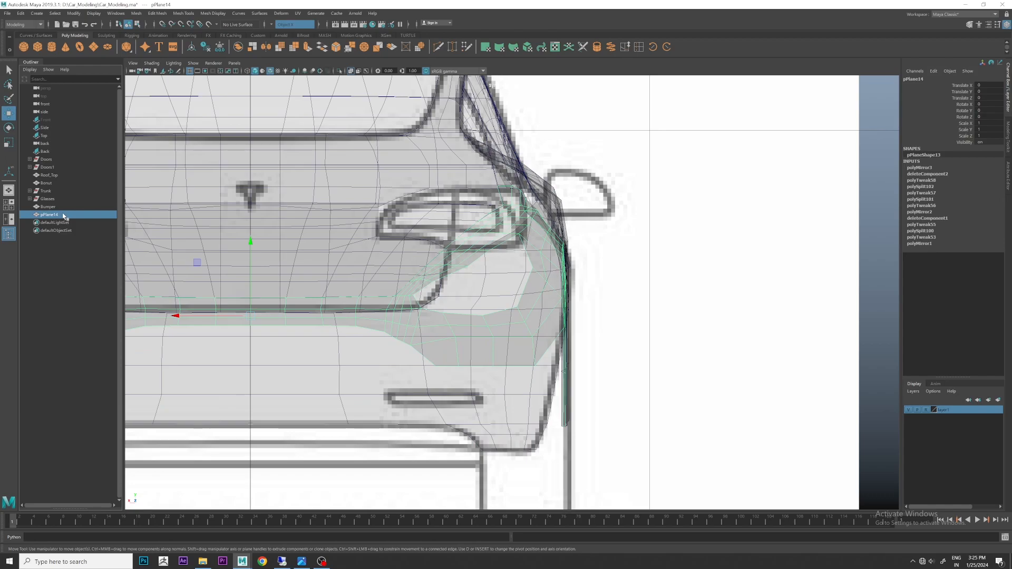
{"action": "scroll", "coordinate": [556, 271], "scroll_direction": "down", "scroll_amount": 5}
{"action": "scroll", "coordinate": [555, 272], "scroll_direction": "up", "scroll_amount": 1}
{"action": "key", "text": "h"}
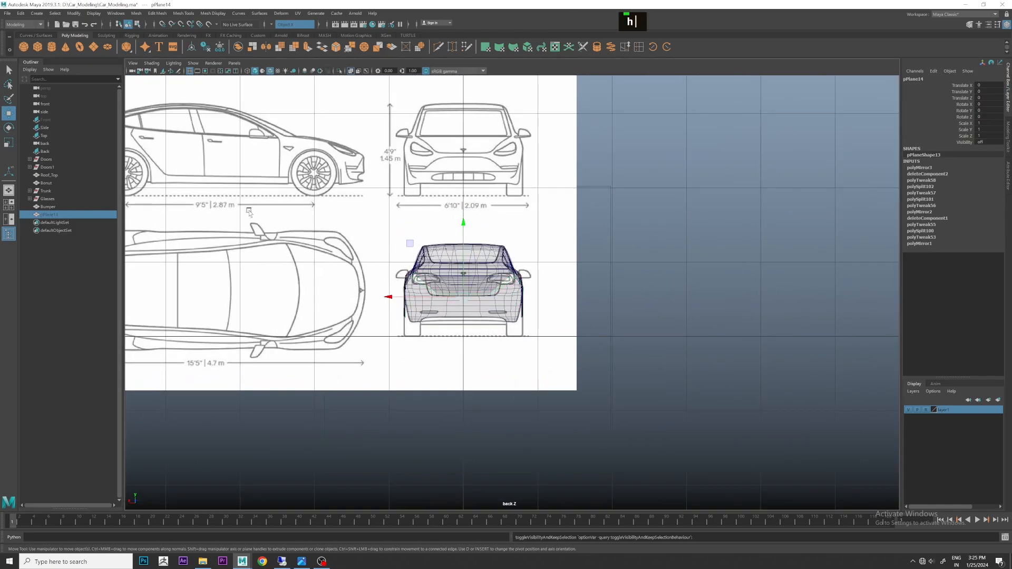
{"action": "left_click", "coordinate": [62, 207]}
{"action": "key", "text": "space"}
{"action": "key", "text": "space"}
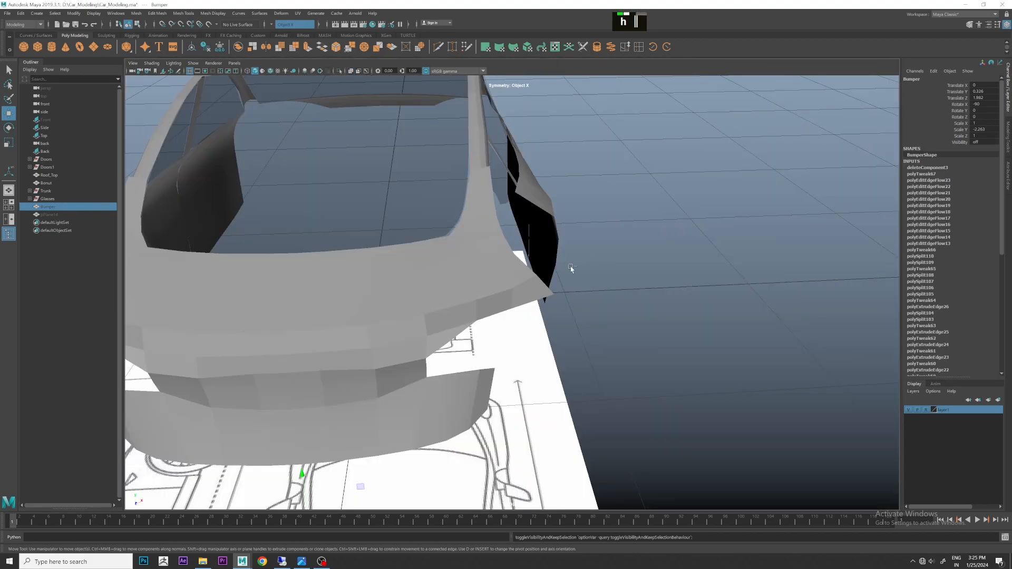
{"action": "key", "text": "h"}
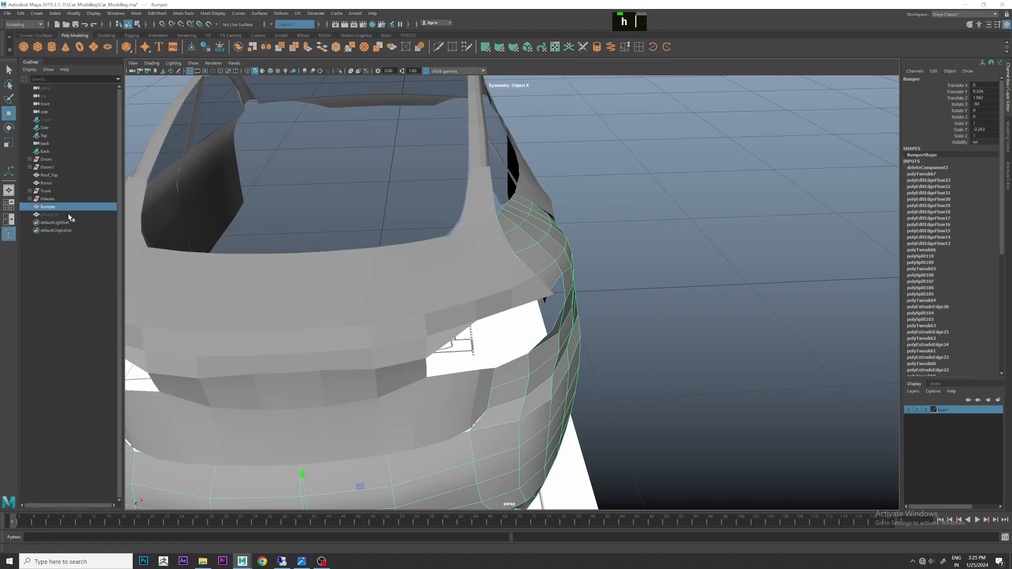
Hide all car parts from the Doors group through the Glasses group, leaving the bumper shown, and return to the back view.
{"action": "scroll", "coordinate": [468, 162], "scroll_direction": "down", "scroll_amount": 5}
{"action": "left_click_drag", "start_coordinate": [468, 162], "coordinate": [462, 205], "text": "alt"}
{"action": "left_click_drag", "start_coordinate": [58, 201], "coordinate": [46, 159]}
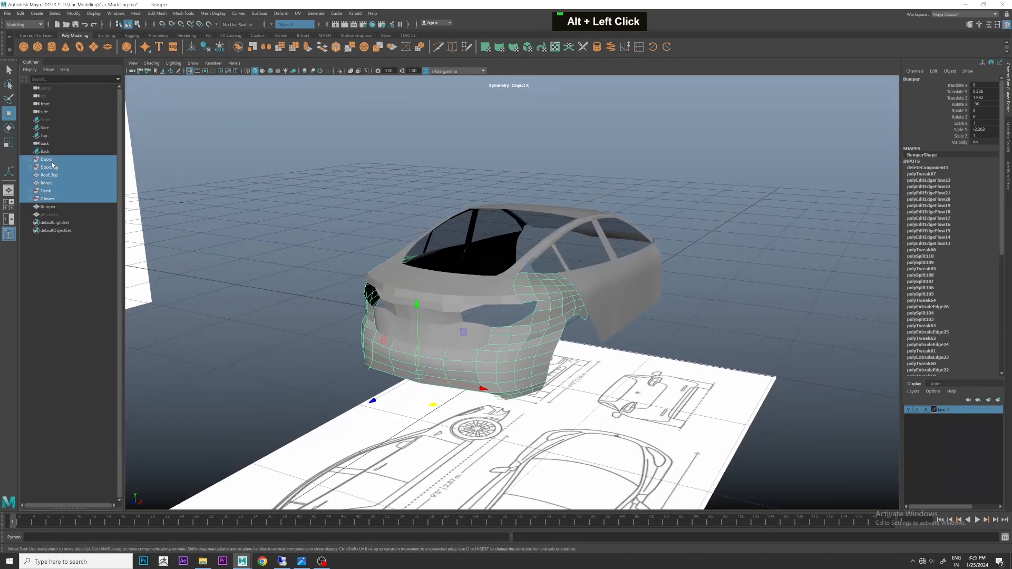
{"action": "key", "text": "h"}
{"action": "key", "text": "space"}
{"action": "key", "text": "space"}
In vertex mode, move the bumper's taillight opening vertices onto the outer lower corner of the blueprint taillight in the back view.
{"action": "scroll", "coordinate": [516, 287], "scroll_direction": "up", "scroll_amount": 6}
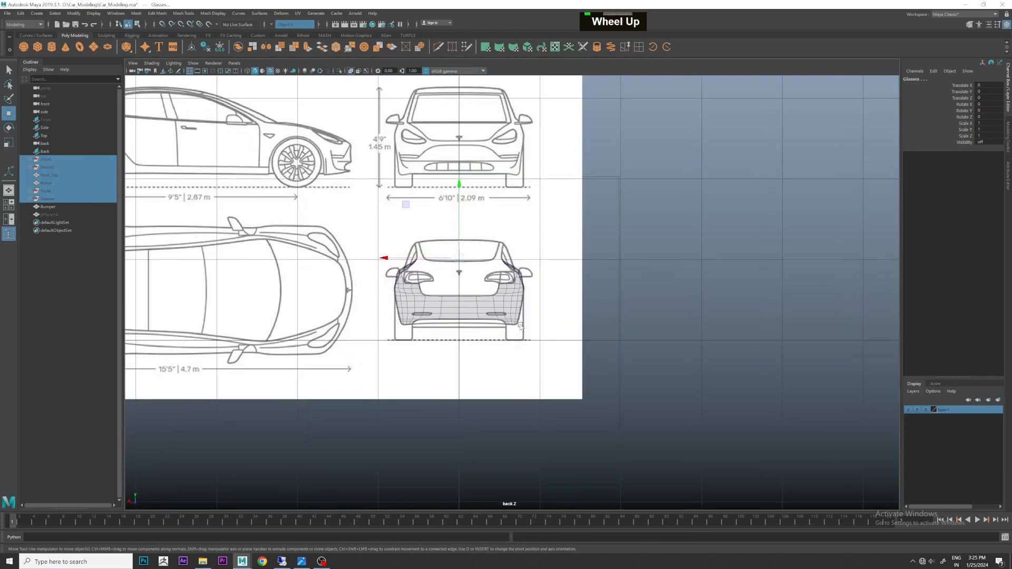
{"action": "left_click", "coordinate": [516, 286]}
{"action": "scroll", "coordinate": [517, 286], "scroll_direction": "up", "scroll_amount": 4}
{"action": "right_click_drag", "start_coordinate": [425, 294], "coordinate": [382, 293]}
{"action": "scroll", "coordinate": [383, 293], "scroll_direction": "up", "scroll_amount": 2}
{"action": "middle_click_drag", "start_coordinate": [427, 293], "coordinate": [452, 287], "text": "alt"}
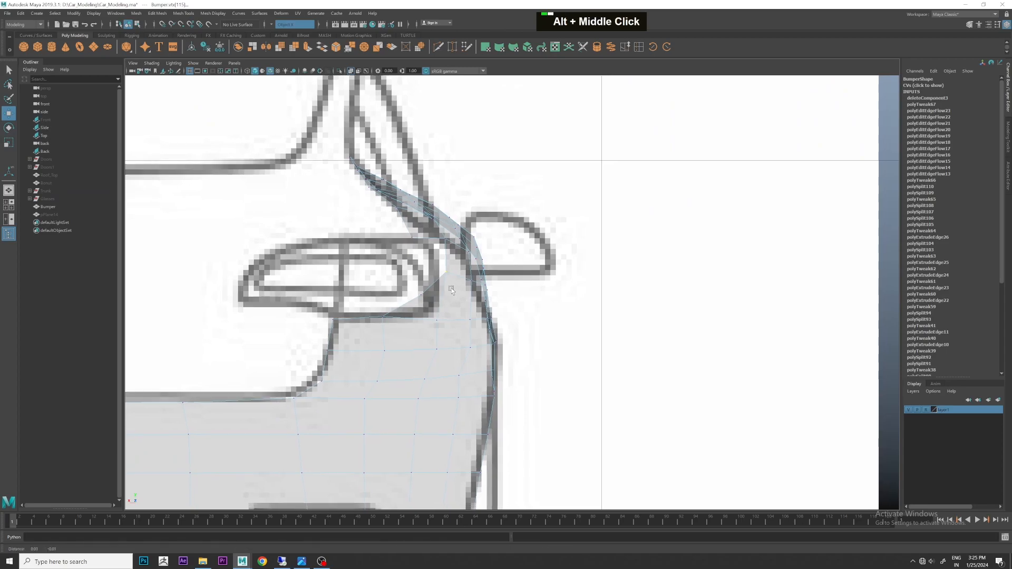
{"action": "scroll", "coordinate": [414, 306], "scroll_direction": "up", "scroll_amount": 2, "text": "alt"}
{"action": "left_click_drag", "start_coordinate": [410, 305], "coordinate": [385, 255]}
{"action": "left_click_drag", "start_coordinate": [395, 297], "coordinate": [406, 278]}
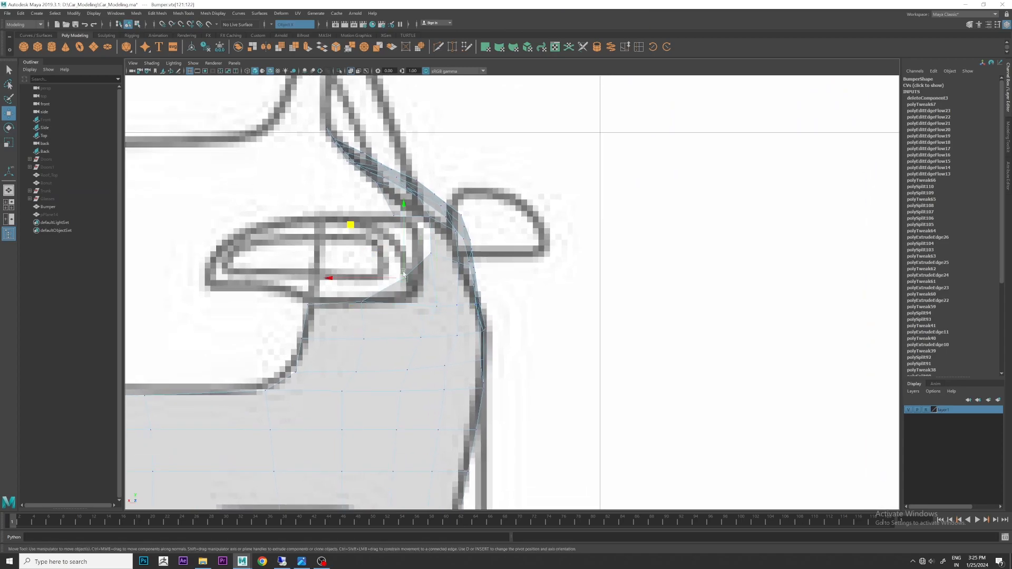
{"action": "left_click_drag", "start_coordinate": [348, 237], "coordinate": [362, 243]}
{"action": "middle_click_drag", "start_coordinate": [414, 309], "coordinate": [430, 330], "text": "alt"}
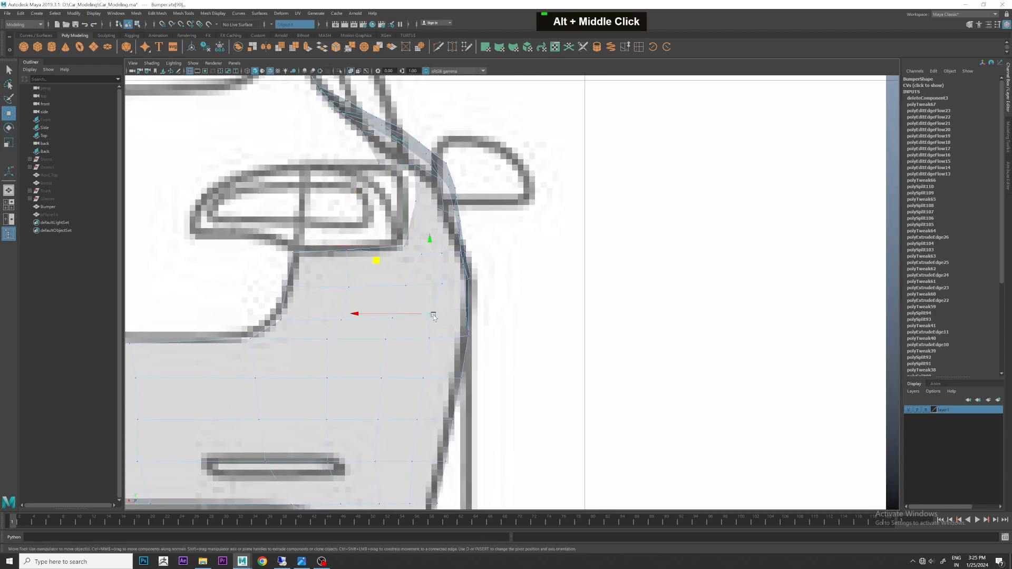
Respace the bumper's interior vertices below the taillight, near the body's outer edge, in the back view.
{"action": "left_click_drag", "start_coordinate": [403, 315], "coordinate": [430, 340], "text": "ctrl+shift"}
{"action": "left_click", "coordinate": [442, 338]}
{"action": "left_click", "coordinate": [434, 378]}
{"action": "left_click_drag", "start_coordinate": [434, 378], "coordinate": [419, 376], "text": "ctrl+shift"}
Align the taillight opening's outer side and lower edge vertices with the blueprint taillight outline in the back view.
{"action": "left_click", "coordinate": [424, 261]}
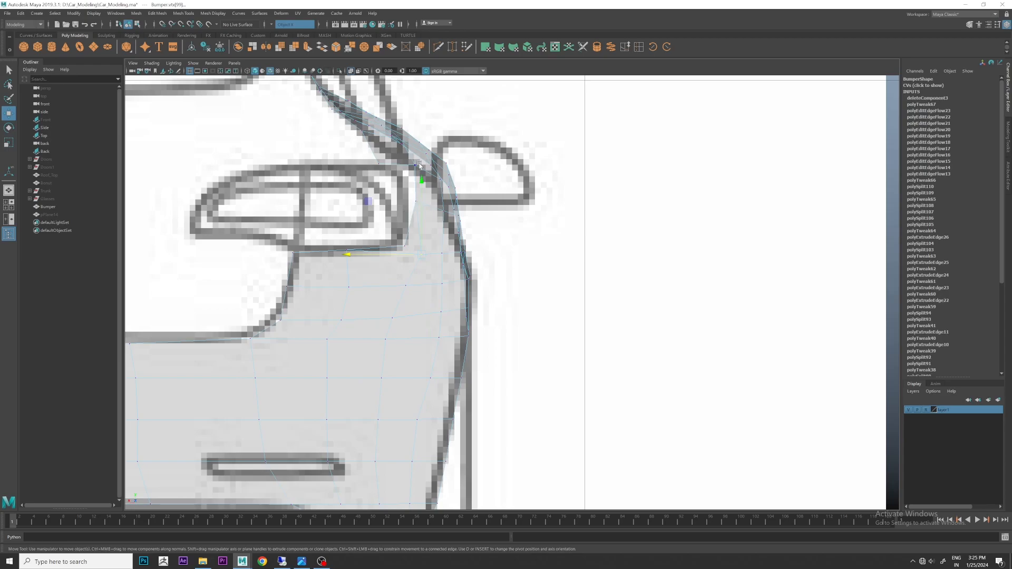
{"action": "left_click", "coordinate": [362, 112]}
{"action": "left_click", "coordinate": [412, 205]}
{"action": "left_click_drag", "start_coordinate": [376, 203], "coordinate": [368, 201]}
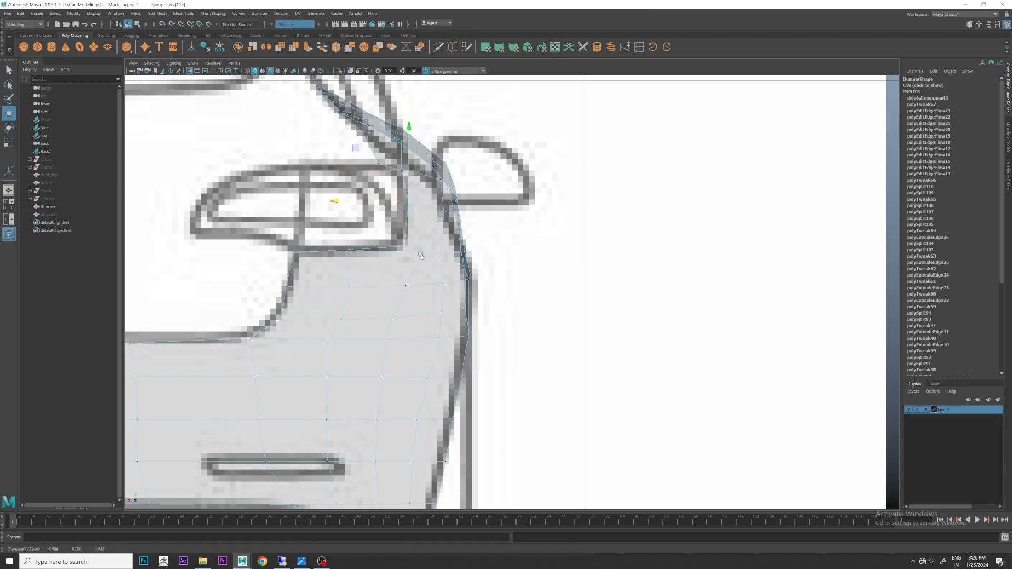
{"action": "left_click", "coordinate": [295, 252]}
{"action": "left_click_drag", "start_coordinate": [293, 200], "coordinate": [293, 201]}
{"action": "left_click_drag", "start_coordinate": [399, 241], "coordinate": [418, 254]}
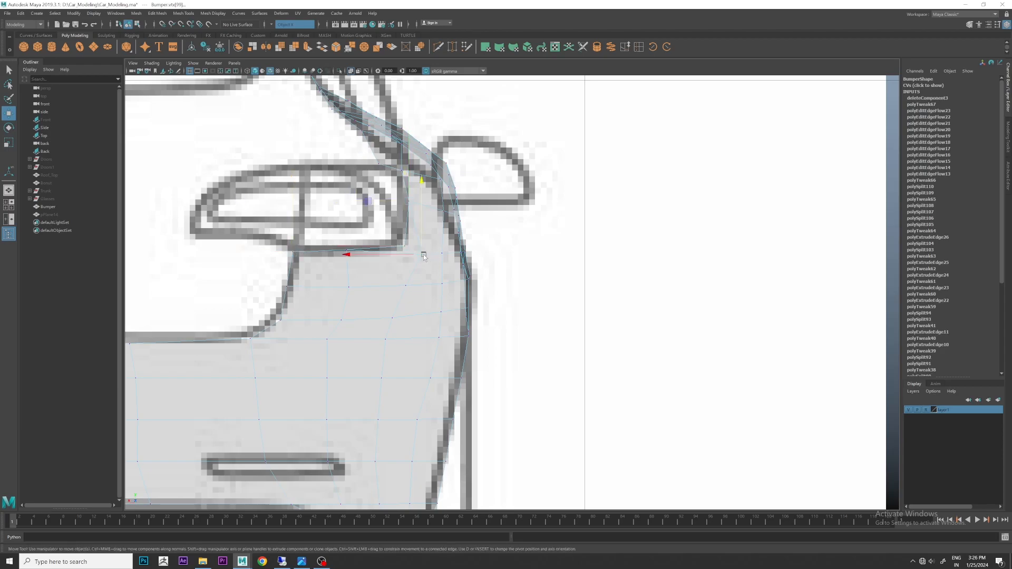
{"action": "left_click_drag", "start_coordinate": [367, 202], "coordinate": [366, 203]}
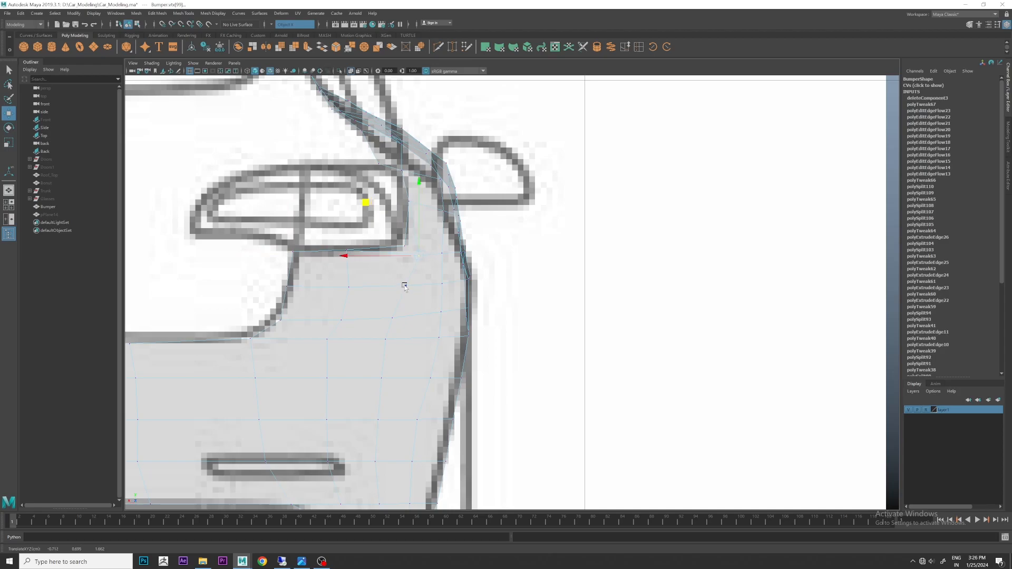
Delete the bumper face that intrudes into the taillight opening's lower corner.
{"action": "key", "text": "space"}
{"action": "key", "text": "space"}
{"action": "mouse_move", "coordinate": [659, 274]}
{"action": "left_mouse_down", "text": "alt"}
{"action": "mouse_move", "coordinate": [599, 264]}
{"action": "mouse_move", "coordinate": [662, 264]}
{"action": "left_mouse_up", "text": "alt"}
{"action": "scroll", "coordinate": [571, 322], "scroll_direction": "up", "scroll_amount": 3}
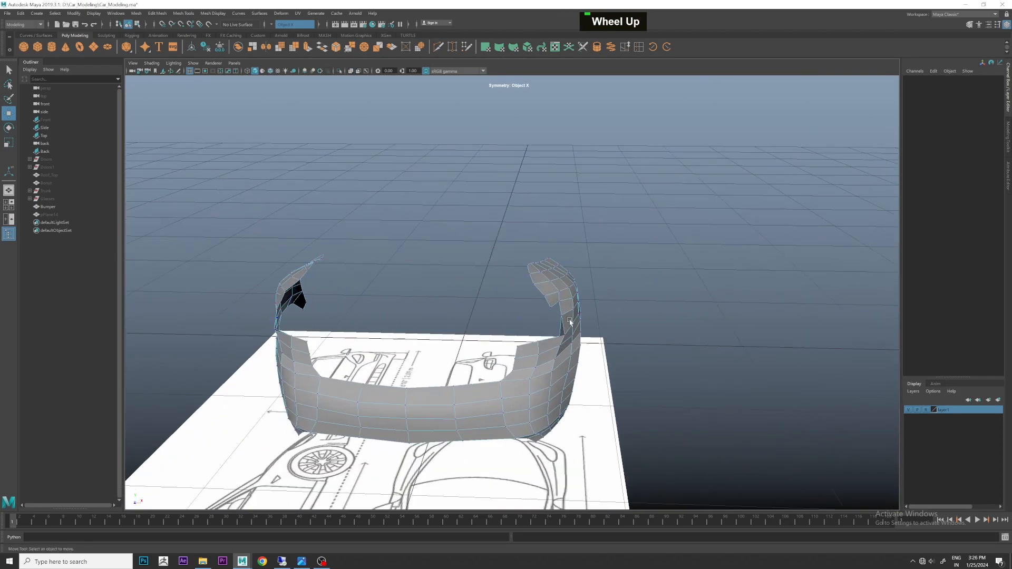
{"action": "left_click_drag", "start_coordinate": [559, 332], "coordinate": [531, 316], "text": "alt"}
{"action": "right_click_drag", "start_coordinate": [530, 316], "coordinate": [530, 343]}
{"action": "left_click", "coordinate": [523, 313]}
{"action": "key", "text": "Delete"}
Raise the taillight opening's protruding lower corner vertex onto the slanted blueprint outline in the side view.
{"action": "key", "text": "space"}
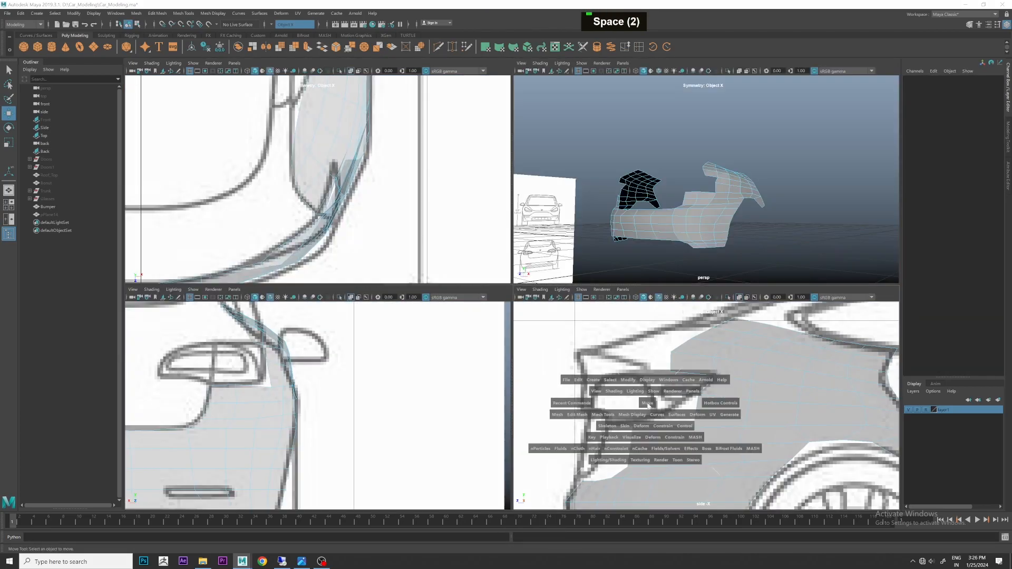
{"action": "key", "text": "space"}
{"action": "right_click_drag", "start_coordinate": [477, 330], "coordinate": [447, 329]}
{"action": "left_click", "coordinate": [488, 338]}
{"action": "key", "text": "space"}
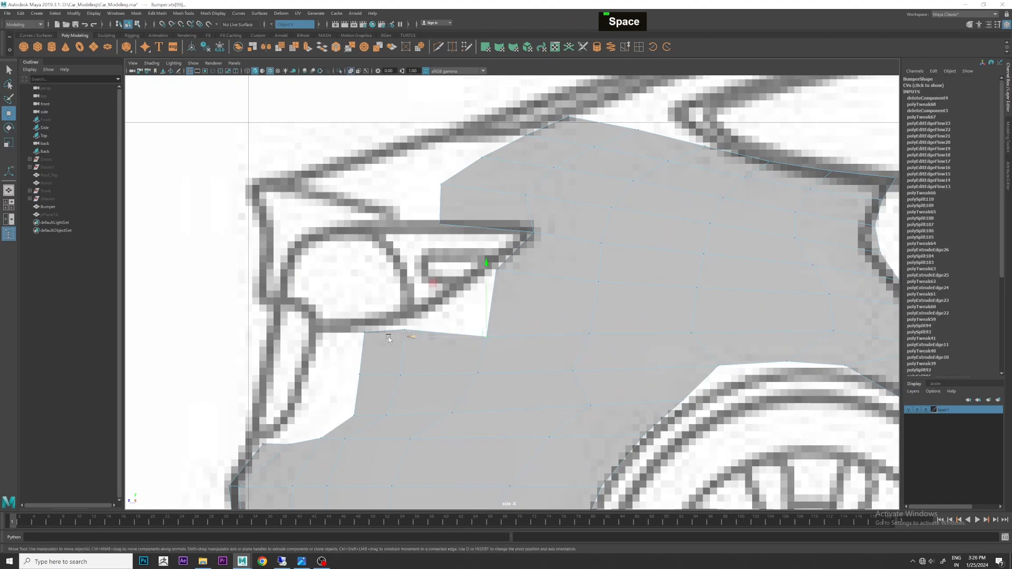
{"action": "key", "text": "space"}
{"action": "key", "text": "space"}
{"action": "key", "text": "w"}
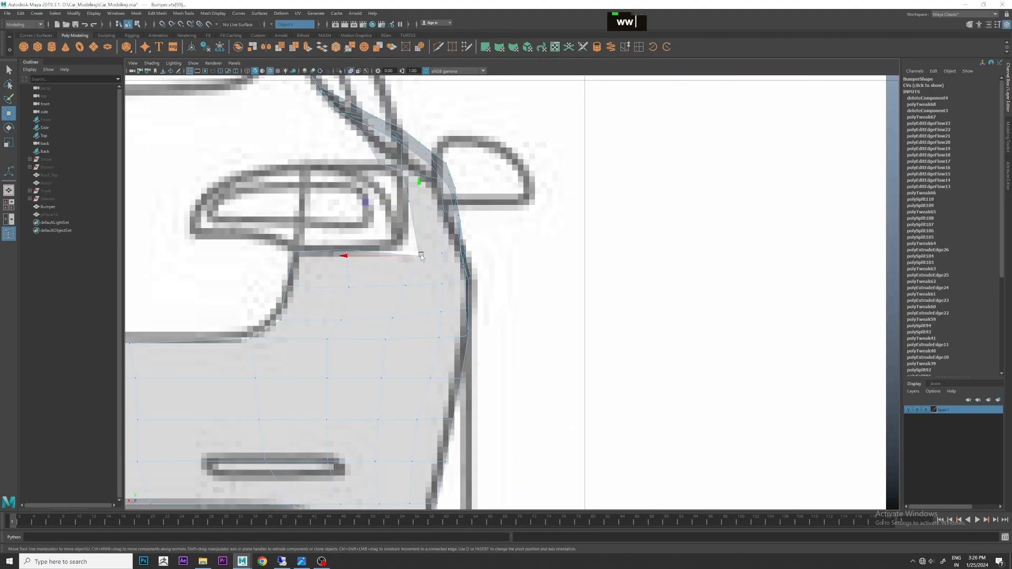
{"action": "key", "text": "space"}
{"action": "key", "text": "space"}
{"action": "key", "text": "space"}
{"action": "key", "text": "space"}
{"action": "left_click", "coordinate": [433, 273]}
{"action": "left_click_drag", "start_coordinate": [484, 258], "coordinate": [478, 227]}
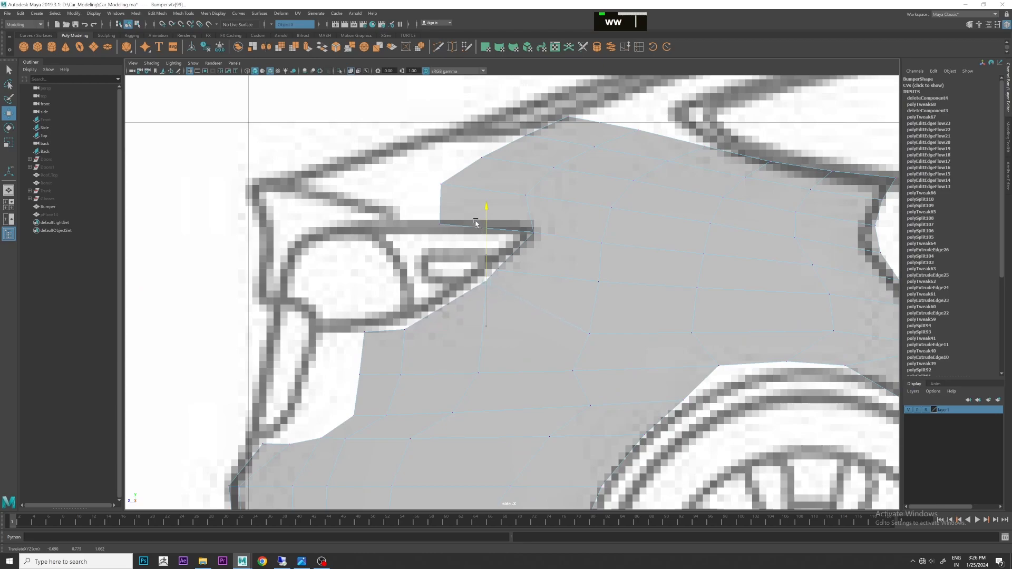
Slide the opening's lower corner vertex rearward along the slanted taillight outline in the side view.
{"action": "key", "text": "space"}
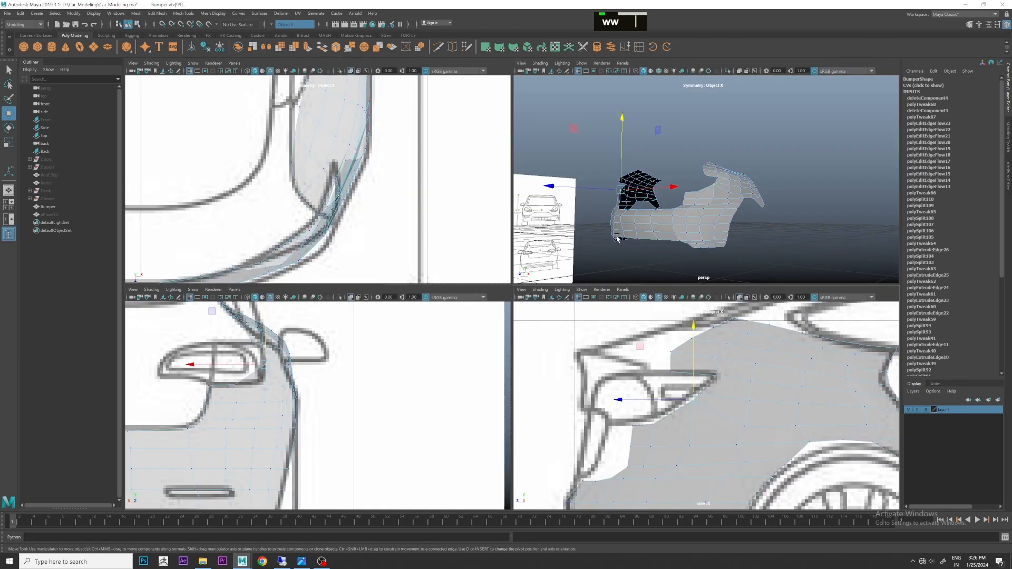
{"action": "key", "text": "space"}
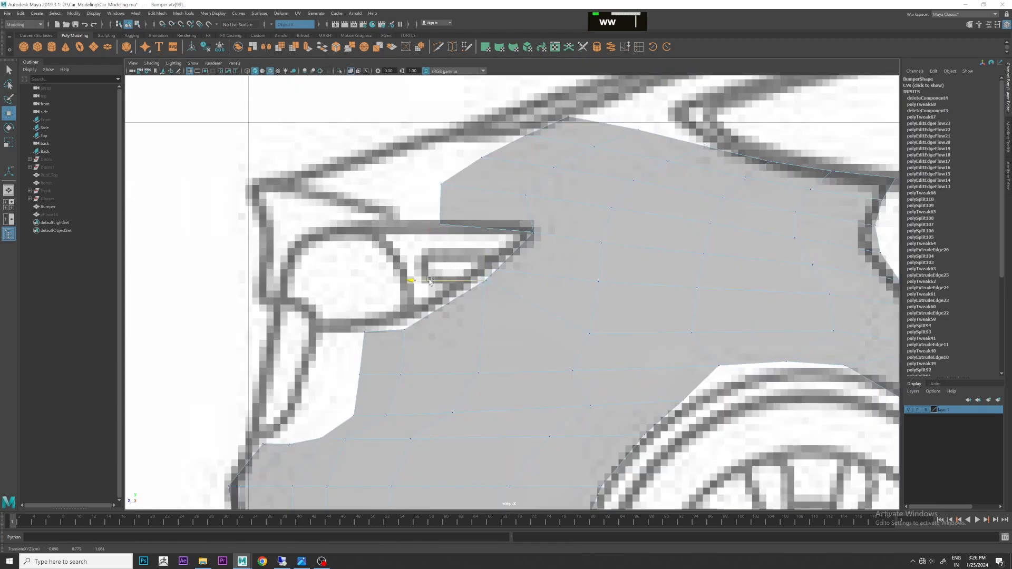
{"action": "left_click_drag", "start_coordinate": [435, 281], "coordinate": [411, 281]}
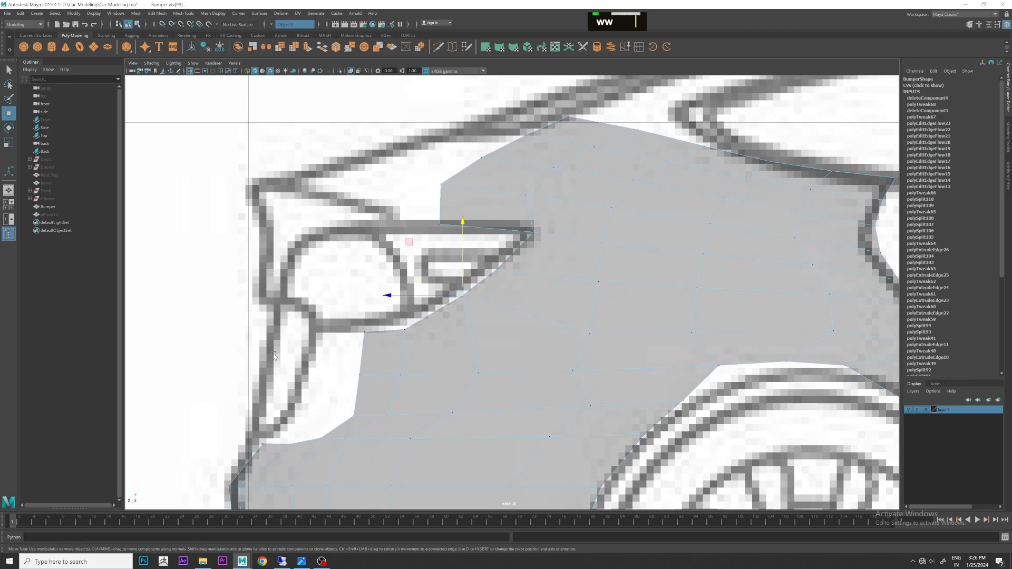
Lower the selected corner vertex toward the taillight outline's outer lower corner in the back view.
{"action": "key", "text": "space"}
{"action": "key", "text": "space"}
{"action": "left_click_drag", "start_coordinate": [405, 184], "coordinate": [405, 187]}
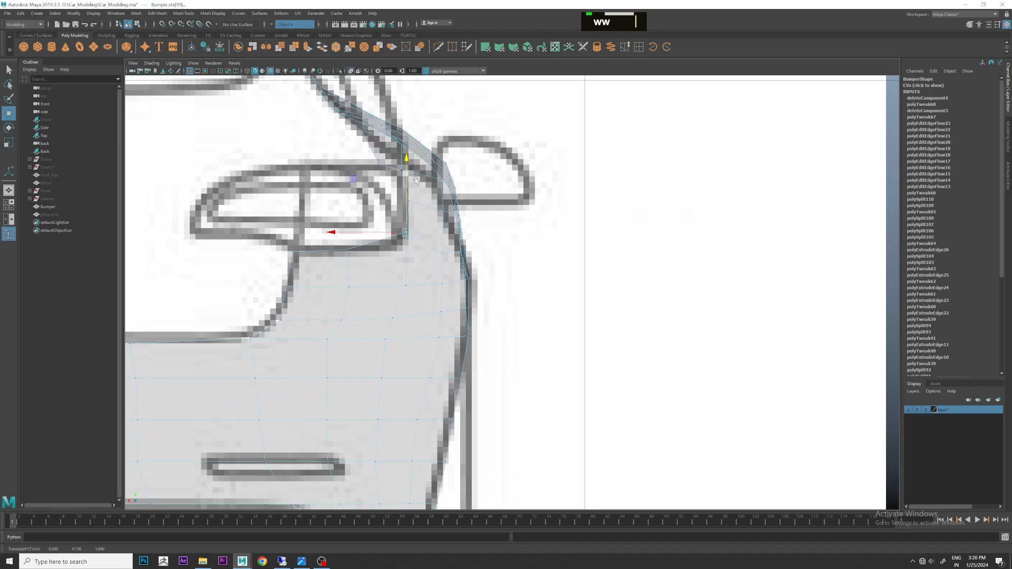
{"action": "left_click", "coordinate": [412, 187]}
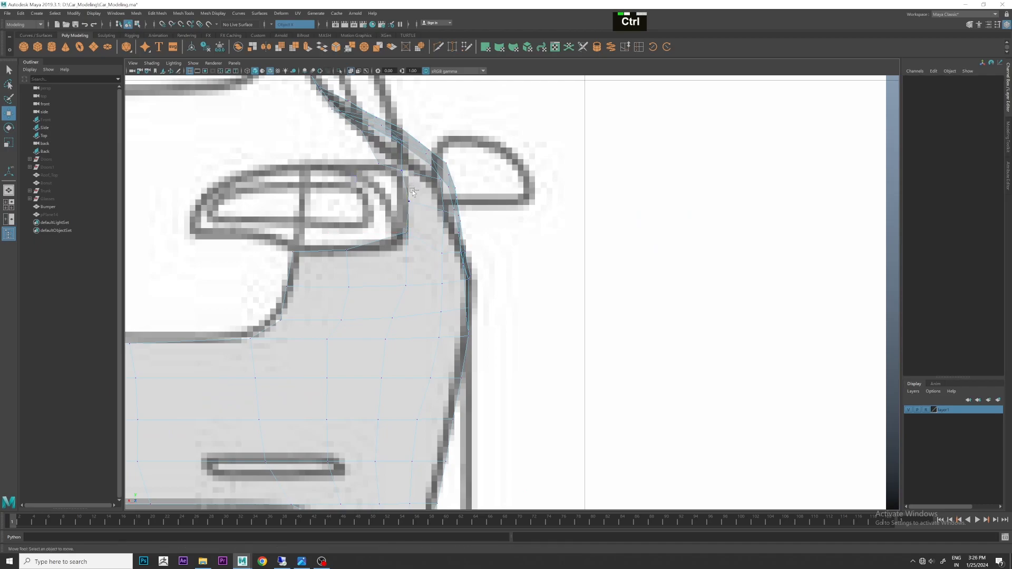
{"action": "key", "text": "ctrl+z"}
{"action": "left_click", "coordinate": [409, 186]}
{"action": "key", "text": "ctrl+z"}
{"action": "left_click_drag", "start_coordinate": [406, 186], "coordinate": [406, 189]}
Check the taillight opening in perspective and nudge its lower corner vertex up and rearward toward the slanted outline in the side view.
{"action": "key", "text": "space"}
{"action": "key", "text": "space"}
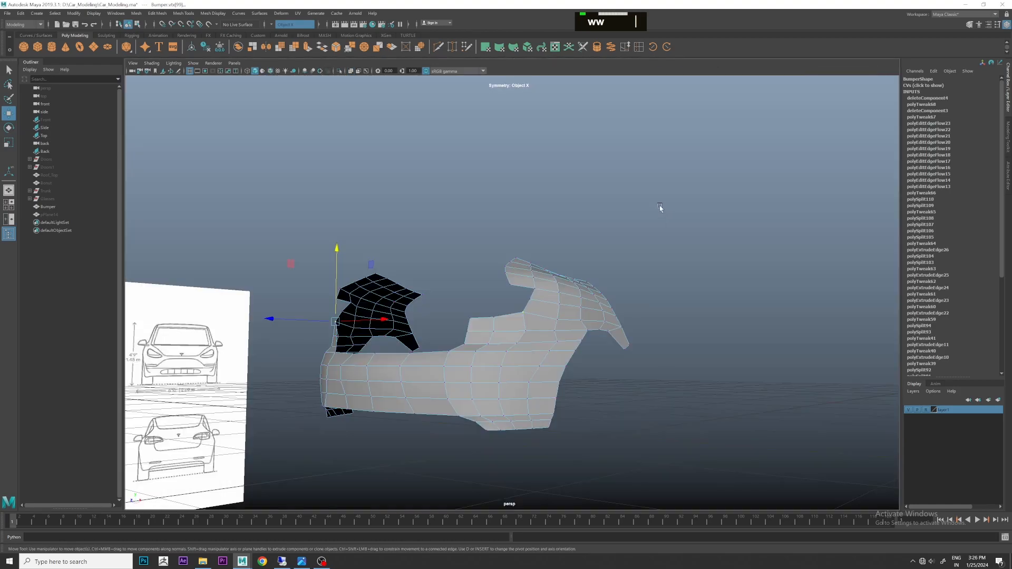
{"action": "left_click_drag", "start_coordinate": [700, 238], "coordinate": [610, 305], "text": "alt"}
{"action": "scroll", "coordinate": [562, 304], "scroll_direction": "up", "scroll_amount": 3}
{"action": "left_click", "coordinate": [562, 304]}
{"action": "scroll", "coordinate": [634, 306], "scroll_direction": "down", "scroll_amount": 2}
{"action": "key", "text": "space"}
{"action": "key", "text": "space"}
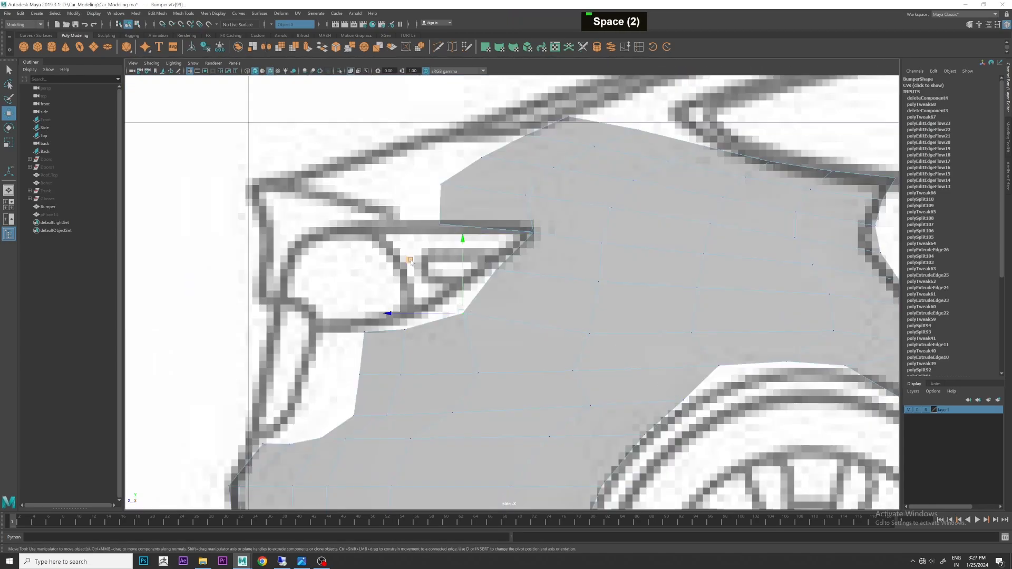
{"action": "left_click_drag", "start_coordinate": [411, 262], "coordinate": [409, 260]}
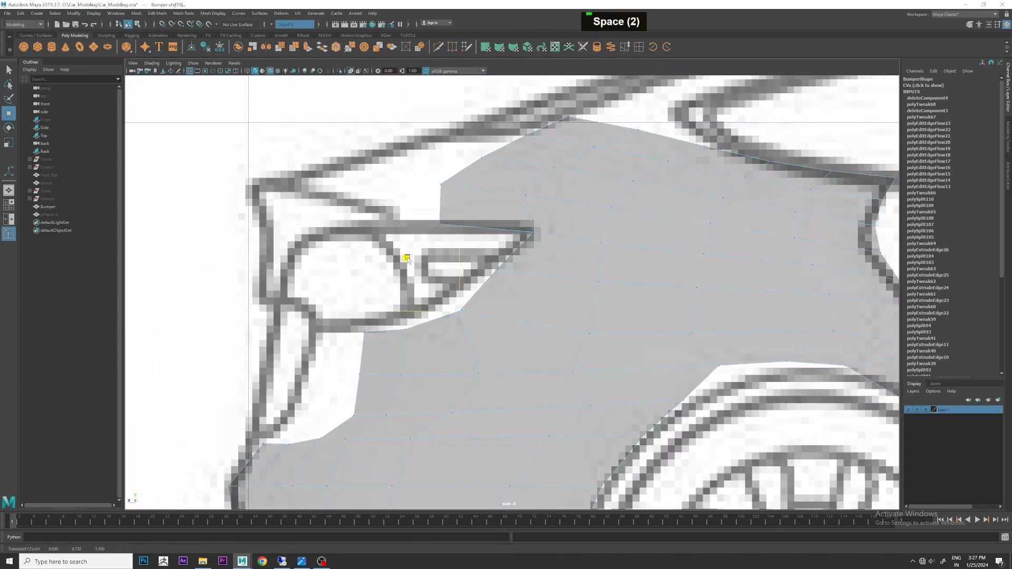
{"action": "scroll", "coordinate": [466, 271], "scroll_direction": "down", "scroll_amount": 5}
{"action": "scroll", "coordinate": [448, 247], "scroll_direction": "up", "scroll_amount": 8}
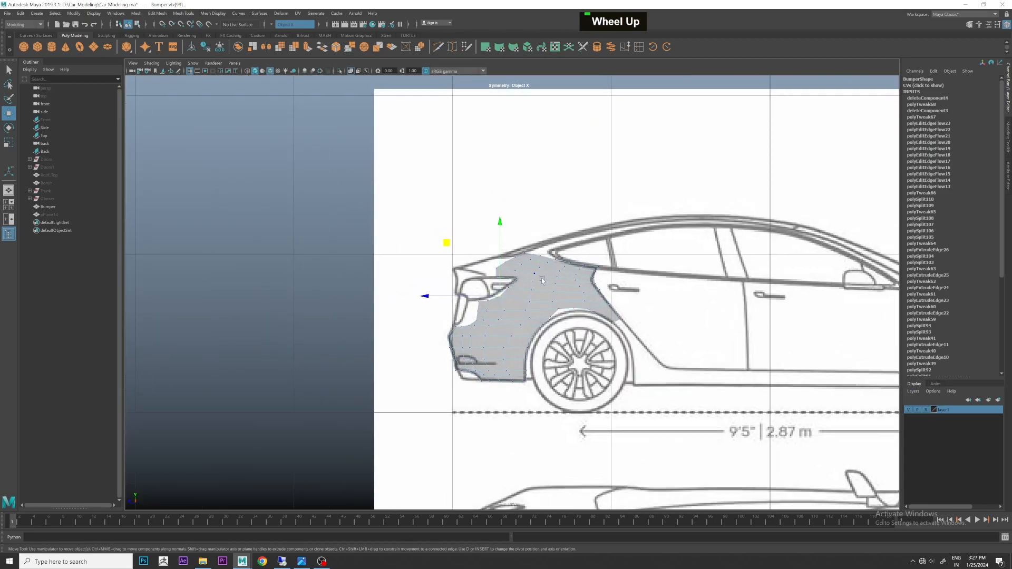
{"action": "left_click_drag", "start_coordinate": [433, 249], "coordinate": [431, 248]}
{"action": "left_click", "coordinate": [457, 313]}
{"action": "scroll", "coordinate": [402, 262], "scroll_direction": "up", "scroll_amount": 3}
Return the bumper to object mode in the perspective view, turn on its smooth preview and deselect it.
{"action": "key", "text": "space"}
{"action": "key", "text": "space"}
{"action": "left_click", "coordinate": [659, 283]}
{"action": "mouse_move", "coordinate": [659, 283]}
{"action": "left_mouse_down", "text": "alt"}
{"action": "mouse_move", "coordinate": [592, 280]}
{"action": "mouse_move", "coordinate": [675, 292]}
{"action": "left_mouse_up", "text": "alt"}
{"action": "right_click_drag", "start_coordinate": [567, 302], "coordinate": [595, 265]}
{"action": "key", "text": "3"}
{"action": "left_click", "coordinate": [671, 250]}
Unhide the doors, roof, bonnet, trunk, glass parts and pPlane14 around the bumper, leaving everything deselected.
{"action": "scroll", "coordinate": [671, 255], "scroll_direction": "down", "scroll_amount": 2}
{"action": "left_click_drag", "start_coordinate": [671, 264], "coordinate": [537, 309], "text": "alt"}
{"action": "scroll", "coordinate": [537, 309], "scroll_direction": "up", "scroll_amount": 2}
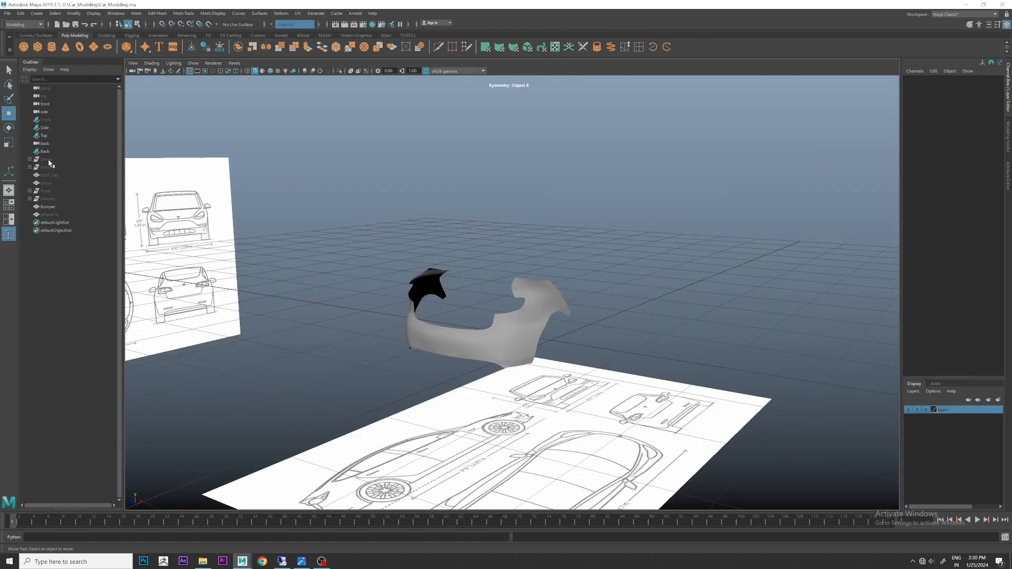
{"action": "left_click_drag", "start_coordinate": [46, 159], "coordinate": [57, 200]}
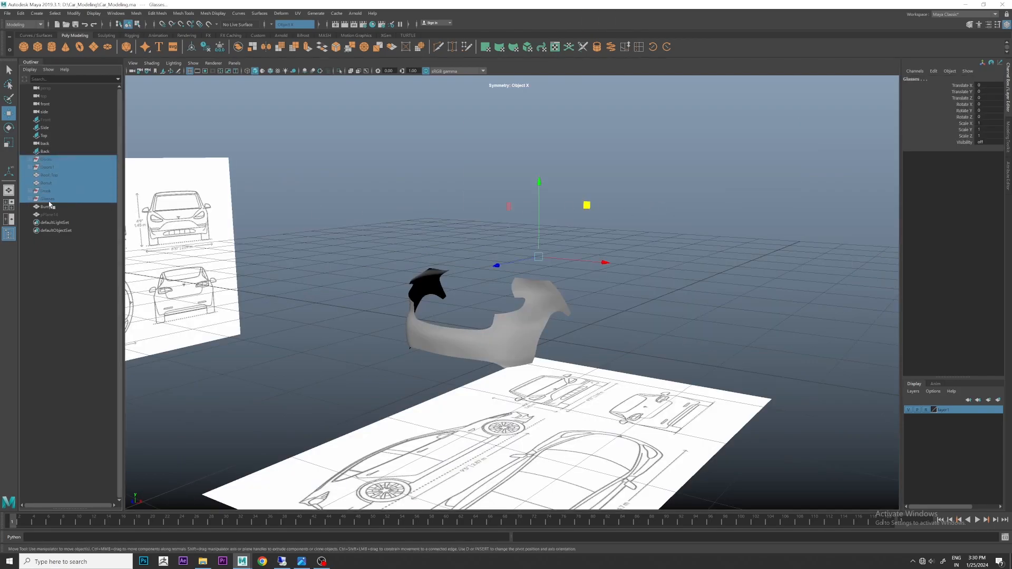
{"action": "key", "text": "h"}
{"action": "left_click", "coordinate": [62, 216]}
{"action": "key", "text": "h"}
{"action": "left_click", "coordinate": [608, 204]}
Examine the bumper's unsmoothed mesh against the trunk, door and taillight opening from the side and from above.
{"action": "left_click_drag", "start_coordinate": [773, 248], "coordinate": [520, 289], "text": "alt"}
{"action": "scroll", "coordinate": [688, 249], "scroll_direction": "down", "scroll_amount": 3}
{"action": "scroll", "coordinate": [519, 289], "scroll_direction": "up", "scroll_amount": 5, "text": "alt"}
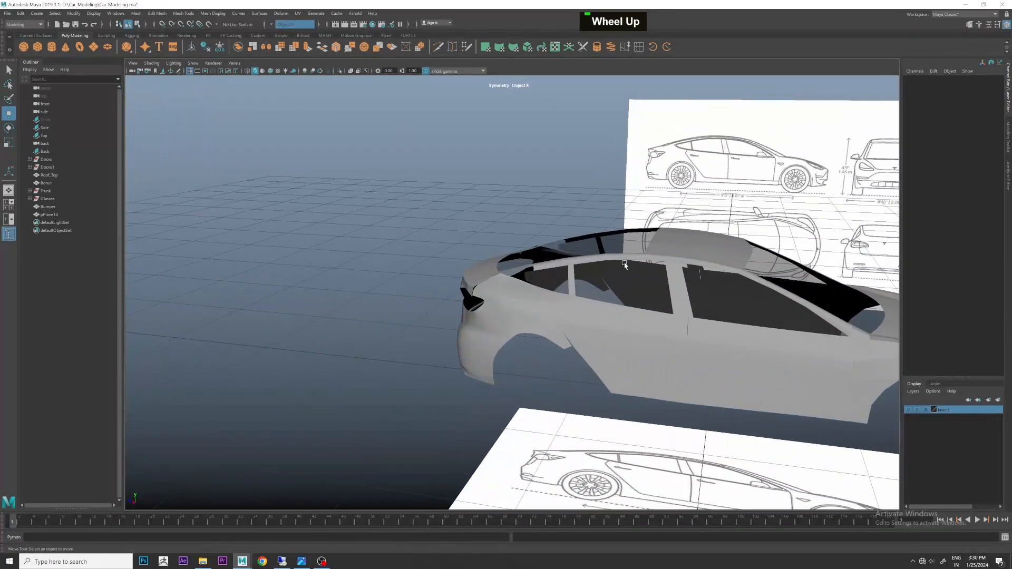
{"action": "left_click", "coordinate": [493, 290]}
{"action": "scroll", "coordinate": [493, 291], "scroll_direction": "up", "scroll_amount": 2}
{"action": "scroll", "coordinate": [491, 295], "scroll_direction": "up", "scroll_amount": 2, "text": "alt"}
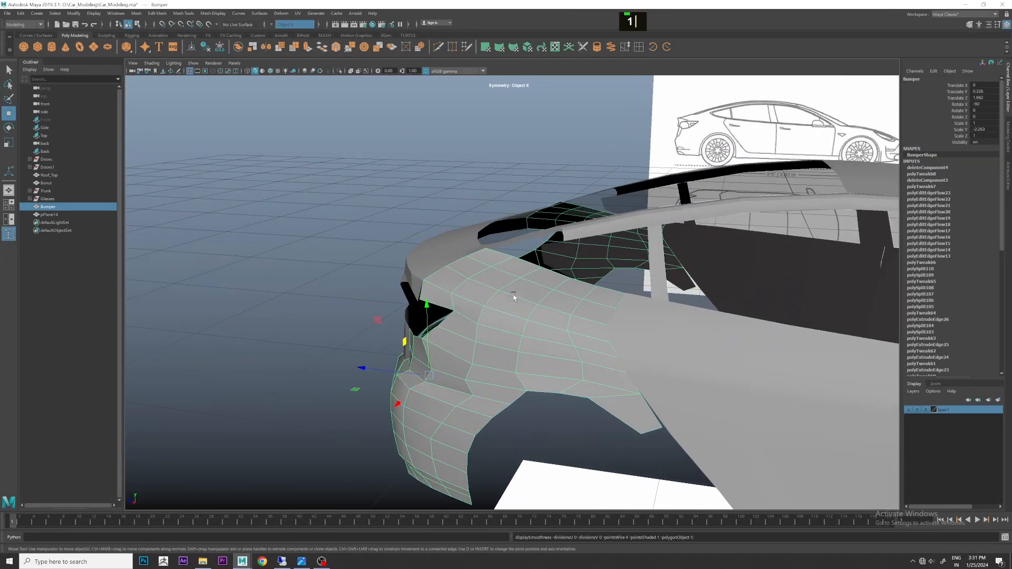
{"action": "mouse_move", "coordinate": [491, 296]}
{"action": "left_mouse_down", "text": "alt"}
{"action": "mouse_move", "coordinate": [524, 301]}
{"action": "mouse_move", "coordinate": [494, 312]}
{"action": "left_mouse_up", "text": "alt"}
{"action": "scroll", "coordinate": [502, 316], "scroll_direction": "up", "scroll_amount": 2}
{"action": "right_click_drag", "start_coordinate": [352, 320], "coordinate": [332, 321]}
{"action": "left_click_drag", "start_coordinate": [333, 322], "coordinate": [294, 334], "text": "alt"}
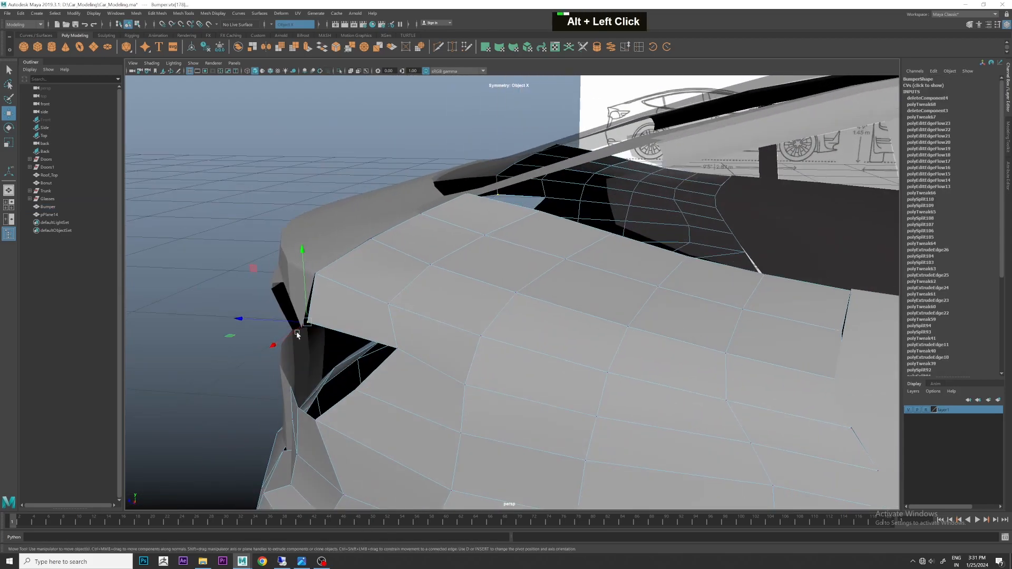
{"action": "scroll", "coordinate": [363, 299], "scroll_direction": "down", "scroll_amount": 2}
{"action": "left_click_drag", "start_coordinate": [362, 299], "coordinate": [338, 263], "text": "alt"}
{"action": "middle_click_drag", "start_coordinate": [338, 263], "coordinate": [431, 287], "text": "alt"}
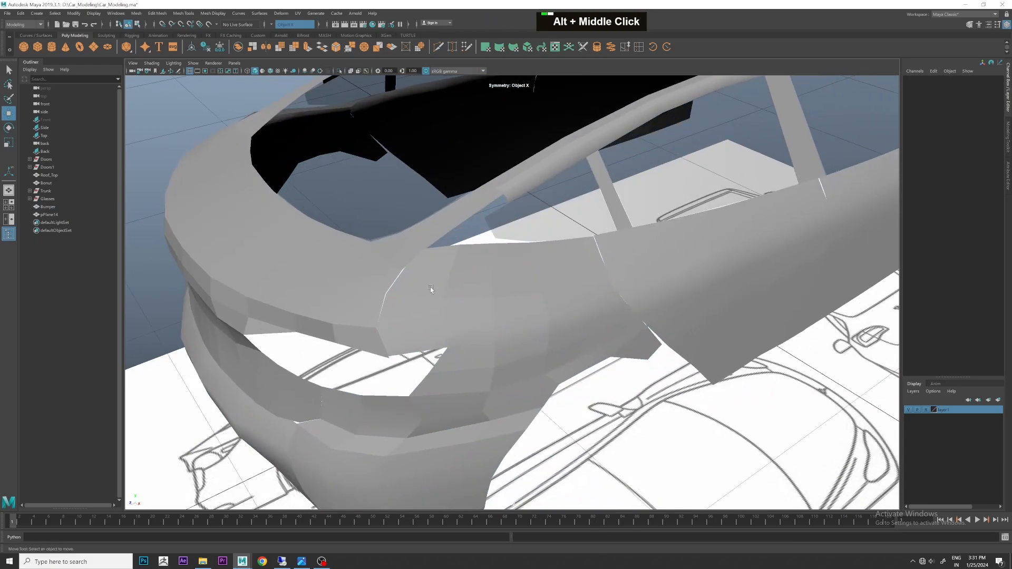
Insert tight supporting edge loops along the bumper side panel's shoulder line with Multi-Cut and turn its smooth preview back on.
{"action": "left_click", "coordinate": [431, 287]}
{"action": "scroll", "coordinate": [434, 290], "scroll_direction": "up", "scroll_amount": 2}
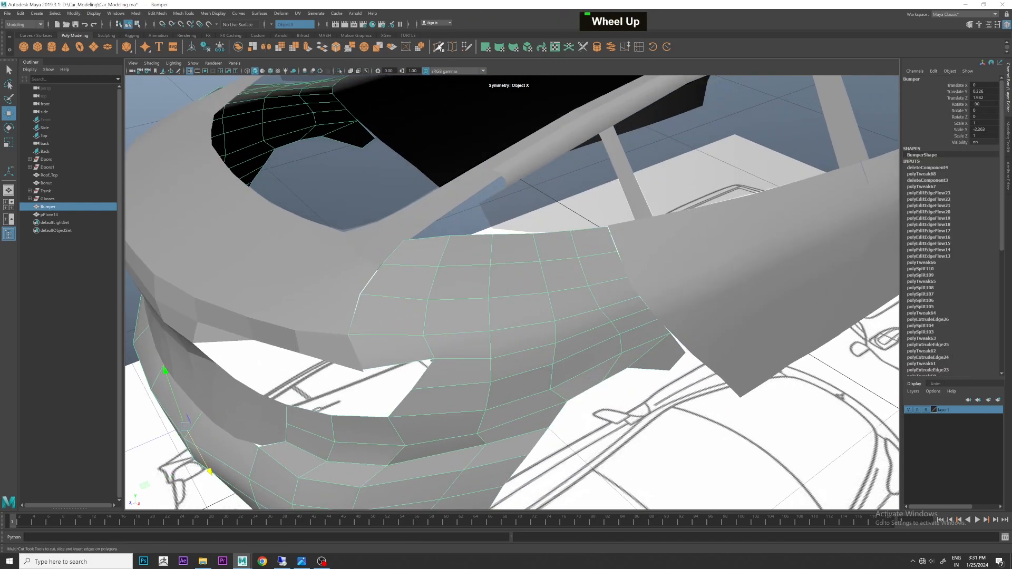
{"action": "scroll", "coordinate": [380, 232], "scroll_direction": "up", "scroll_amount": 3}
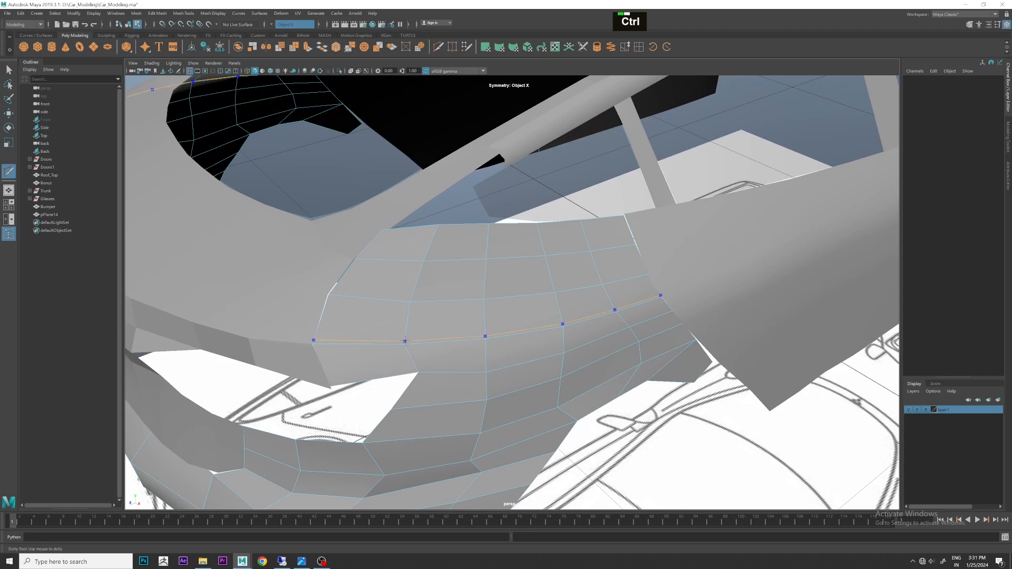
{"action": "left_click", "coordinate": [405, 342], "text": "ctrl"}
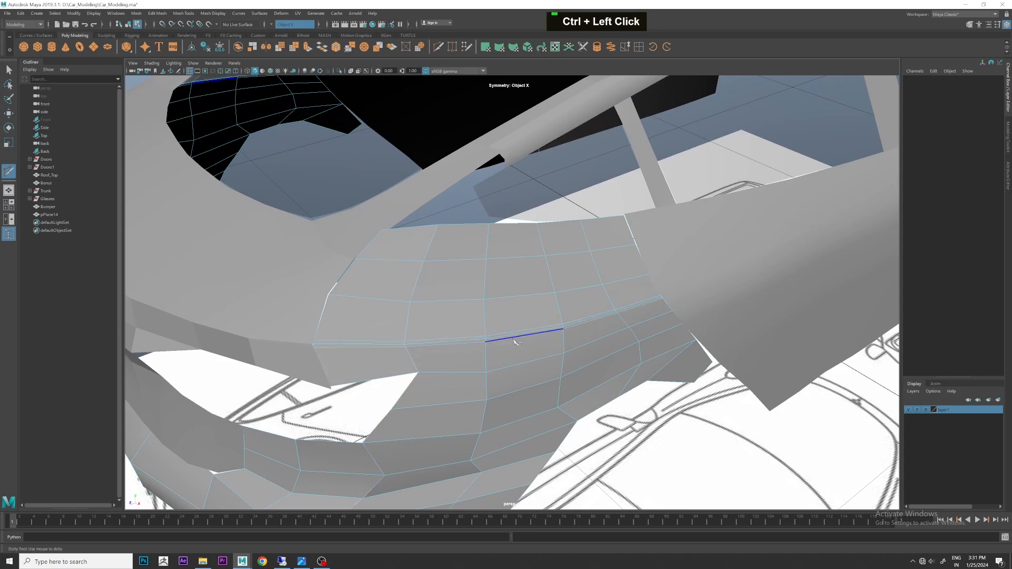
{"action": "key", "text": "3"}
{"action": "scroll", "coordinate": [484, 338], "scroll_direction": "down", "scroll_amount": 2}
{"action": "right_click", "coordinate": [501, 305]}
{"action": "scroll", "coordinate": [432, 289], "scroll_direction": "down", "scroll_amount": 1}
{"action": "key", "text": "w"}
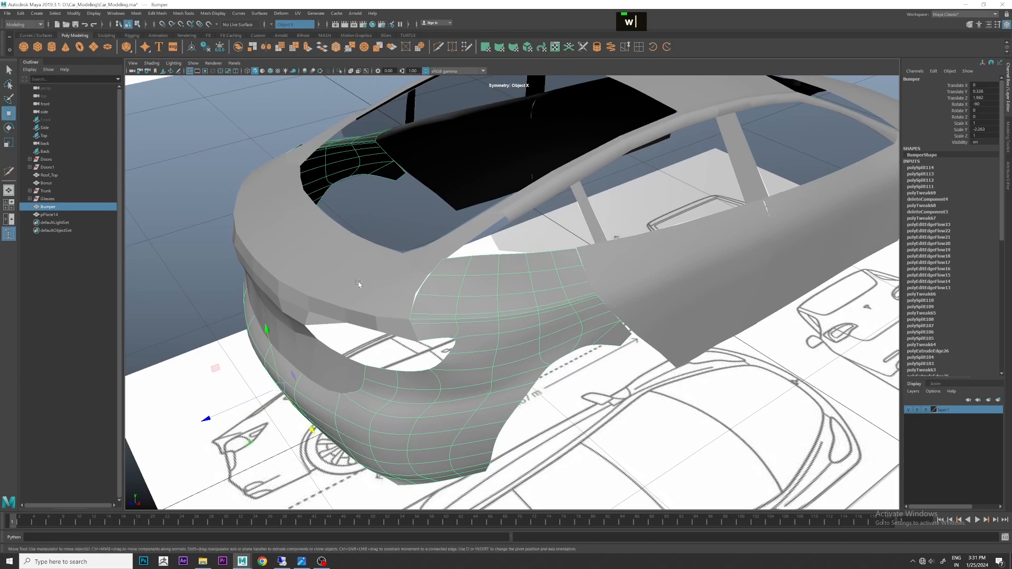
Turn on the smooth preview for the trunk and deselect it.
{"action": "left_click", "coordinate": [356, 285]}
{"action": "key", "text": "3"}
{"action": "left_click", "coordinate": [199, 202]}
Inspect the smoothed bumper's shoulder crease from behind and above, comparing how it meets the trunk and rear door.
{"action": "left_click_drag", "start_coordinate": [199, 202], "coordinate": [447, 276], "text": "alt"}
{"action": "right_click_drag", "start_coordinate": [447, 276], "coordinate": [467, 282], "text": "alt"}
{"action": "left_click_drag", "start_coordinate": [467, 282], "coordinate": [573, 302], "text": "alt"}
{"action": "scroll", "coordinate": [558, 334], "scroll_direction": "up", "scroll_amount": 2}
{"action": "middle_click_drag", "start_coordinate": [586, 269], "coordinate": [475, 311], "text": "alt"}
{"action": "left_click_drag", "start_coordinate": [475, 312], "coordinate": [521, 336], "text": "alt"}
{"action": "left_click", "coordinate": [461, 305]}
{"action": "scroll", "coordinate": [480, 306], "scroll_direction": "down", "scroll_amount": 2, "text": "alt"}
{"action": "left_click", "coordinate": [521, 337]}
{"action": "middle_click_drag", "start_coordinate": [521, 337], "coordinate": [523, 330], "text": "alt"}
{"action": "left_click_drag", "start_coordinate": [523, 330], "coordinate": [525, 327], "text": "alt"}
{"action": "left_click", "coordinate": [445, 349]}
{"action": "scroll", "coordinate": [445, 349], "scroll_direction": "up", "scroll_amount": 2}
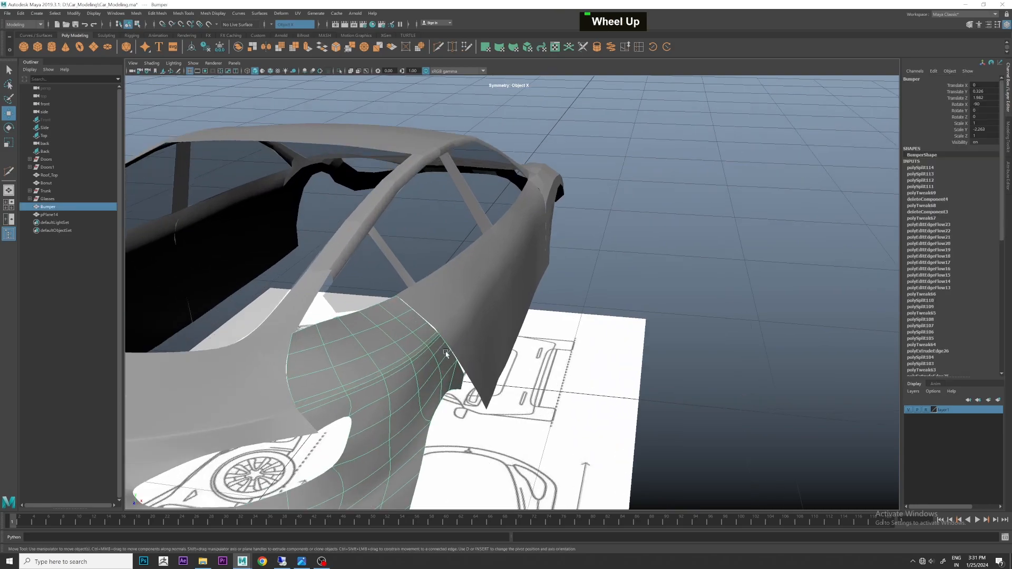
{"action": "middle_click_drag", "start_coordinate": [446, 349], "coordinate": [444, 328], "text": "alt"}
{"action": "left_click_drag", "start_coordinate": [444, 328], "coordinate": [437, 325], "text": "alt"}
Slide the front edges of the shoulder crease's supporting loops apart beside the rear door with the Slide Edge Tool.
{"action": "left_click", "coordinate": [429, 280]}
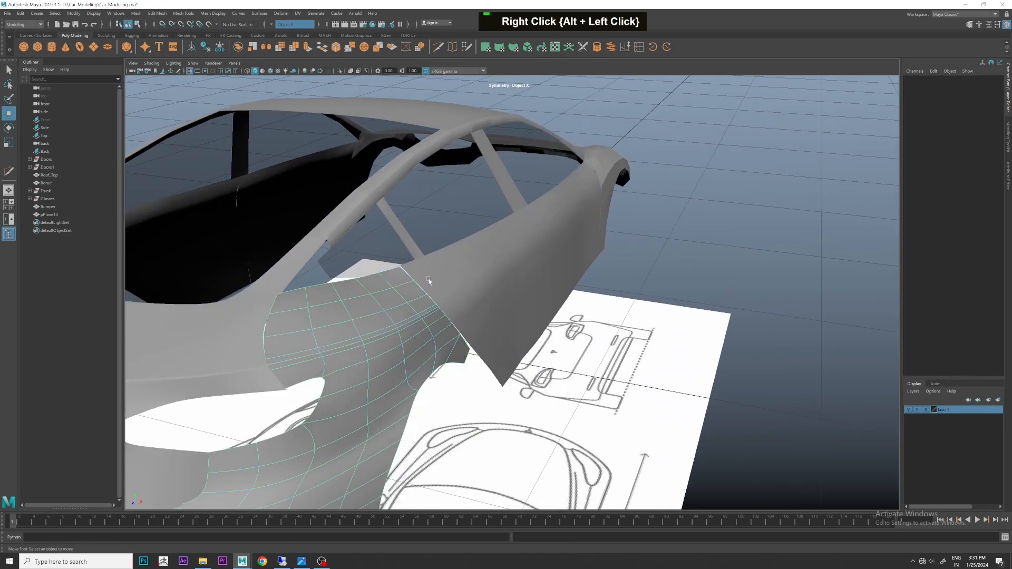
{"action": "double_click", "coordinate": [433, 308]}
{"action": "scroll", "coordinate": [433, 308], "scroll_direction": "up", "scroll_amount": 2}
{"action": "middle_click_drag", "start_coordinate": [433, 308], "coordinate": [447, 312], "text": "alt"}
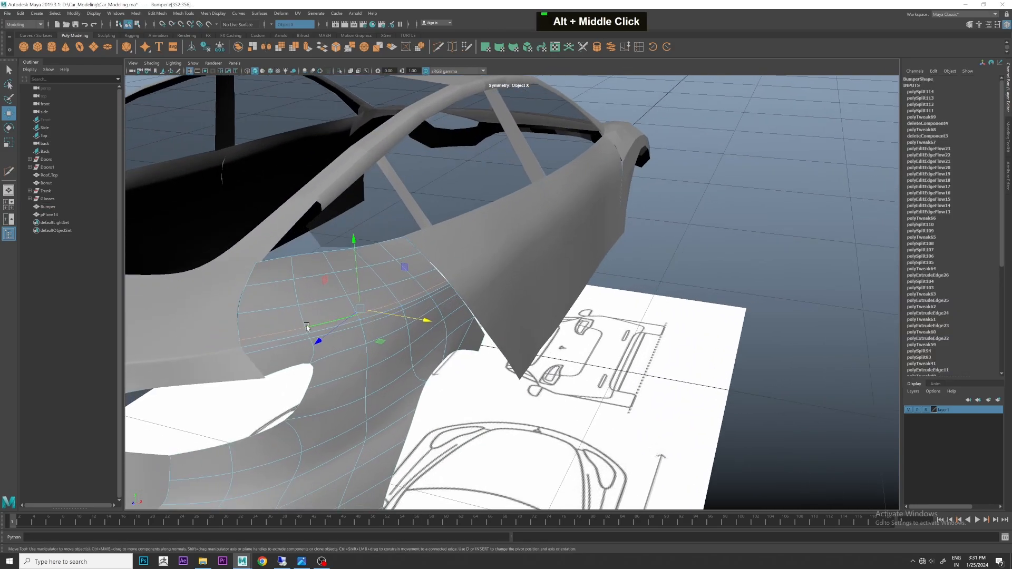
{"action": "left_click_drag", "start_coordinate": [275, 337], "coordinate": [316, 322], "text": "alt"}
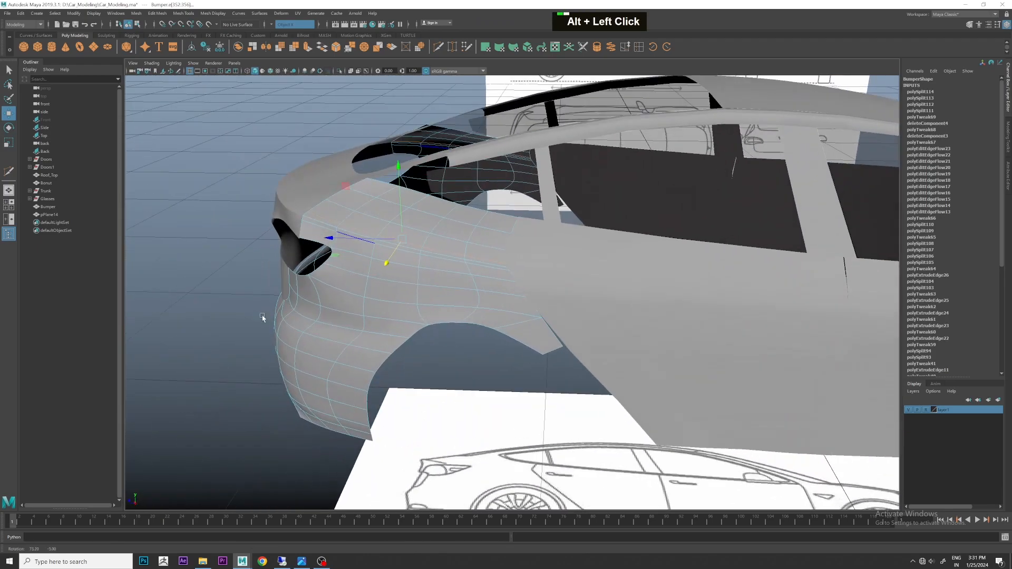
{"action": "middle_click_drag", "start_coordinate": [316, 321], "coordinate": [293, 318], "text": "alt"}
{"action": "left_click_drag", "start_coordinate": [293, 317], "coordinate": [316, 392], "text": "alt"}
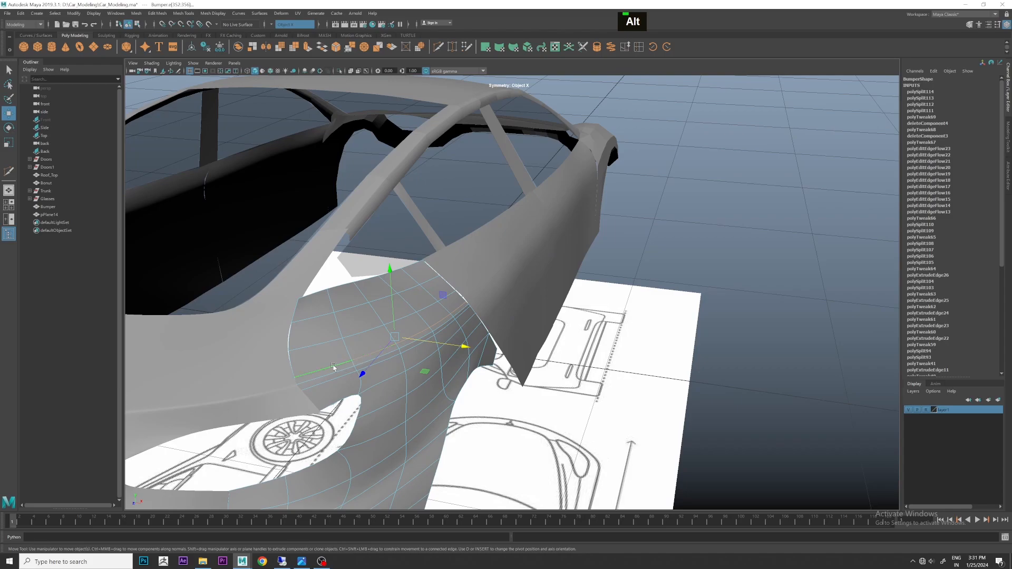
{"action": "left_click", "coordinate": [333, 367], "text": "ctrl"}
{"action": "left_click", "coordinate": [439, 291], "text": "ctrl"}
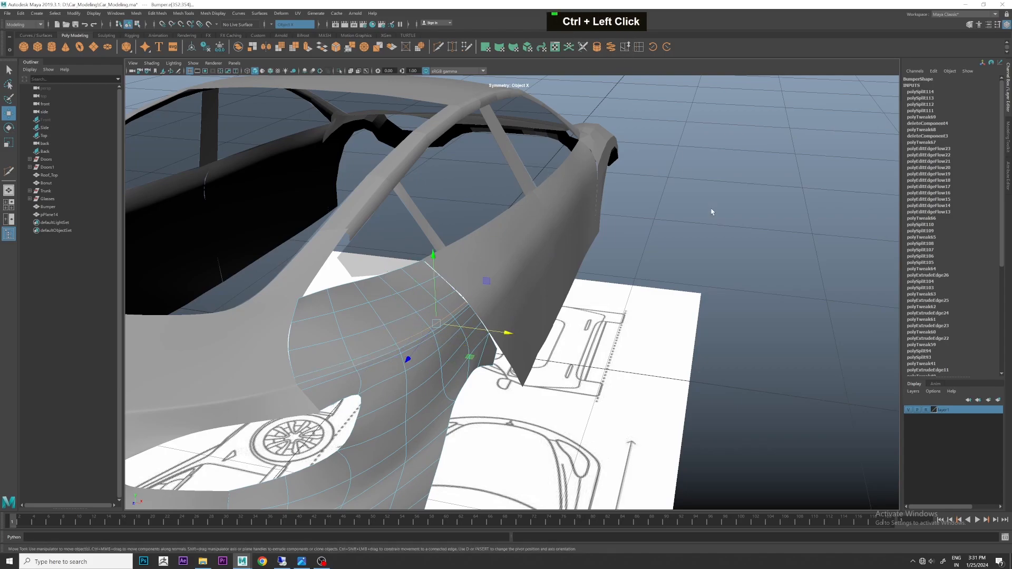
{"action": "left_click", "coordinate": [625, 47]}
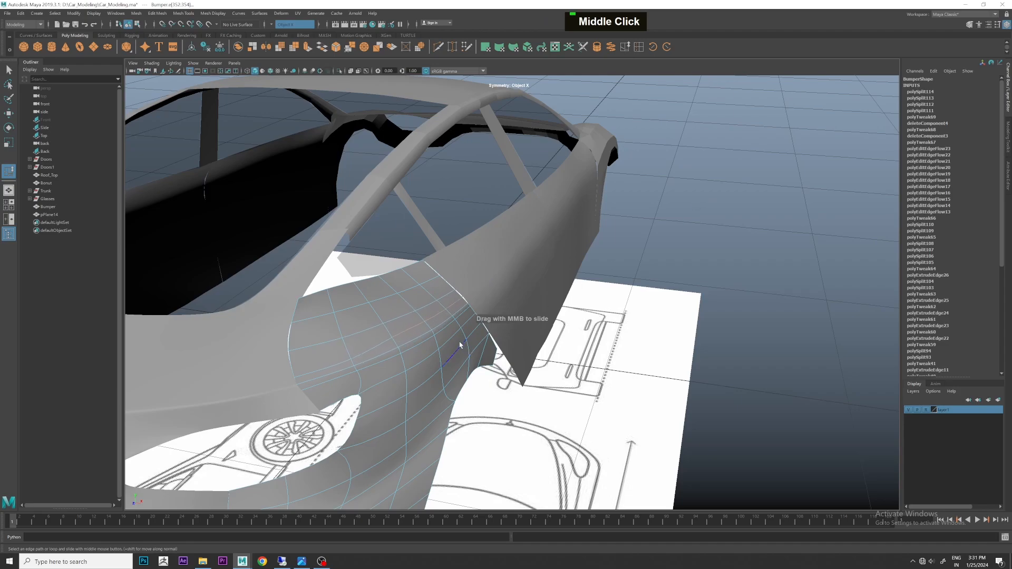
{"action": "left_click", "coordinate": [461, 318], "text": "shift"}
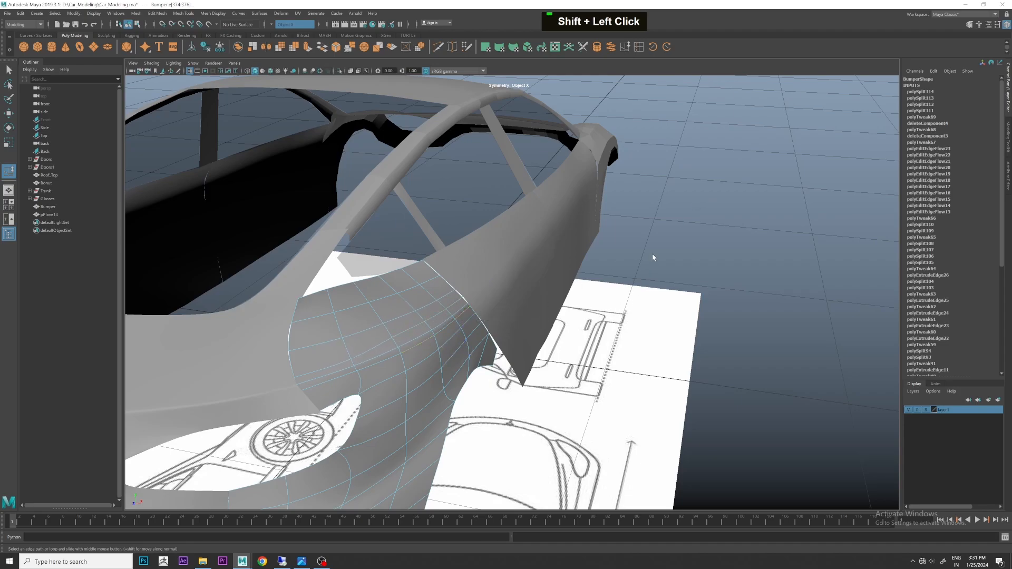
{"action": "middle_click_drag", "start_coordinate": [652, 260], "coordinate": [663, 250]}
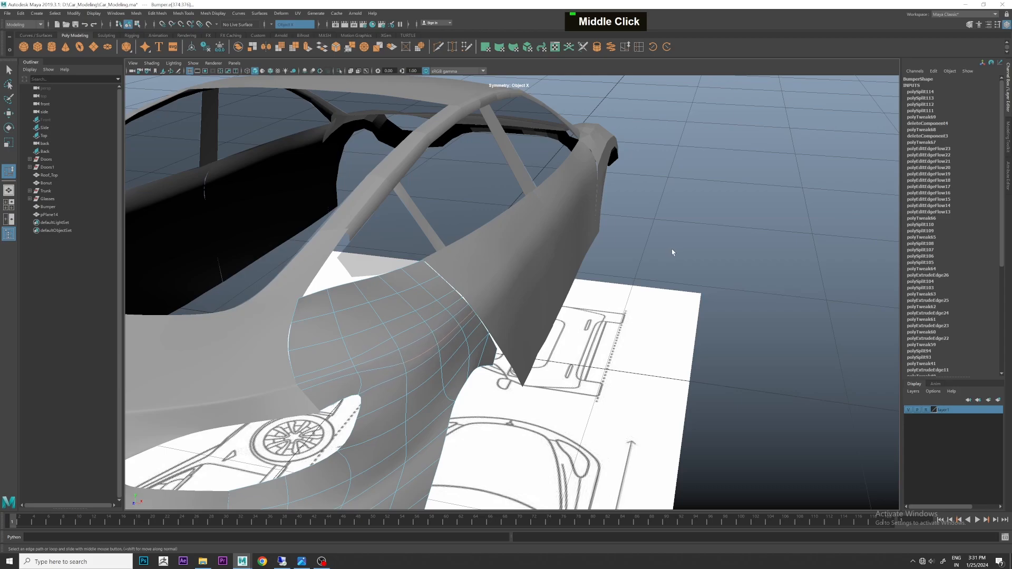
{"action": "right_click_drag", "start_coordinate": [457, 304], "coordinate": [507, 288]}
Apply Edit Edge Flow to the selected shoulder crease edges near the bumper panel's door end.
{"action": "left_click_drag", "start_coordinate": [717, 228], "coordinate": [608, 228], "text": "alt"}
{"action": "scroll", "coordinate": [596, 266], "scroll_direction": "down", "scroll_amount": 5}
{"action": "left_click_drag", "start_coordinate": [554, 279], "coordinate": [654, 296], "text": "alt"}
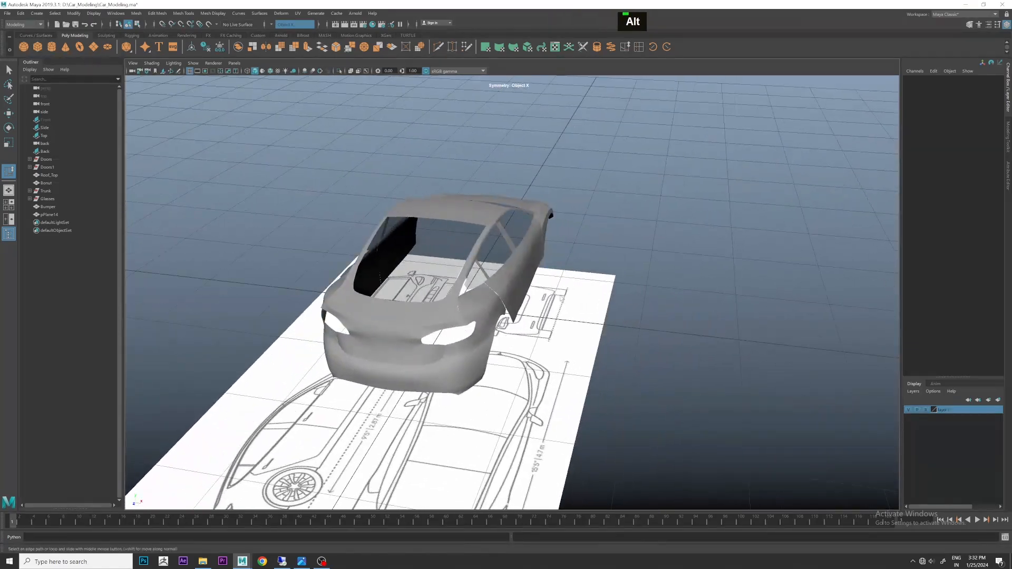
{"action": "scroll", "coordinate": [528, 309], "scroll_direction": "up", "scroll_amount": 4}
{"action": "left_click", "coordinate": [476, 326]}
{"action": "scroll", "coordinate": [476, 327], "scroll_direction": "up", "scroll_amount": 3}
{"action": "left_click_drag", "start_coordinate": [476, 327], "coordinate": [485, 291], "text": "alt"}
{"action": "scroll", "coordinate": [485, 291], "scroll_direction": "up", "scroll_amount": 2, "text": "alt"}
{"action": "right_click_drag", "start_coordinate": [478, 280], "coordinate": [475, 253]}
{"action": "left_click", "coordinate": [479, 280]}
{"action": "left_click", "coordinate": [501, 257], "text": "shift"}
{"action": "right_click", "coordinate": [501, 257], "text": "shift"}
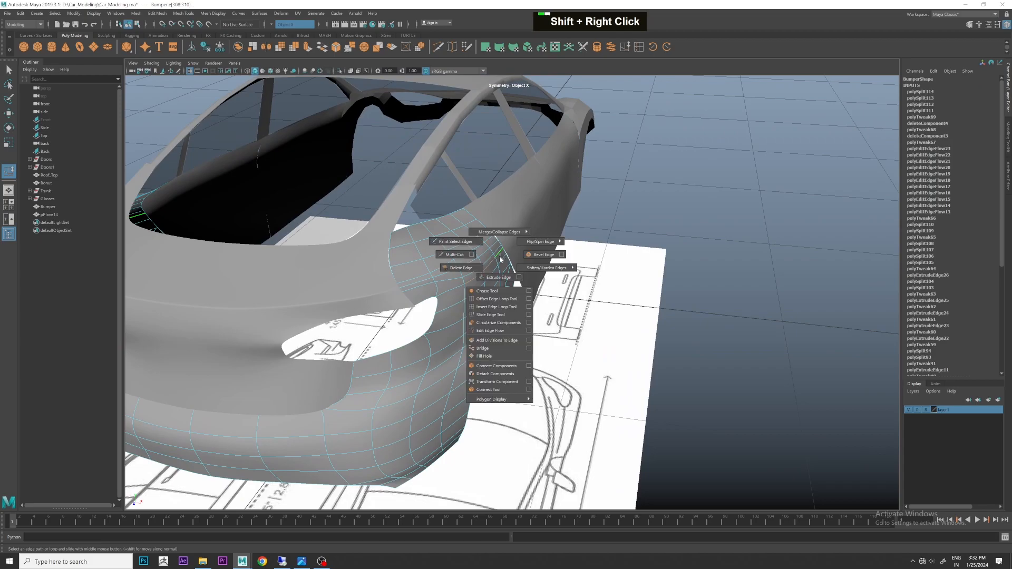
{"action": "right_click_drag", "start_coordinate": [507, 333], "coordinate": [506, 332], "text": "shift"}
Apply the edge flow adjustment to the neighbouring edge loop above the crease and return the bumper to object mode.
{"action": "right_click", "coordinate": [501, 253]}
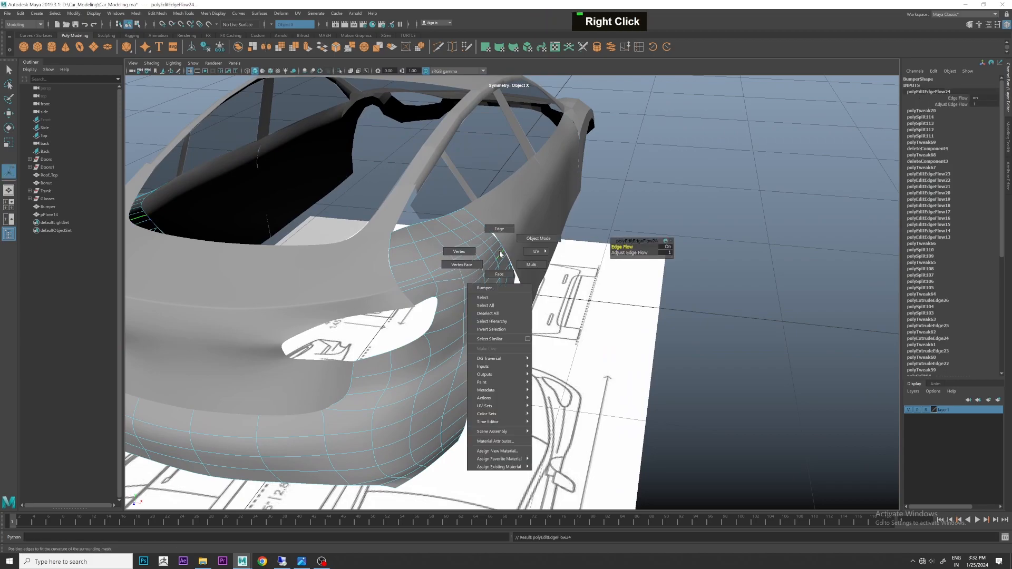
{"action": "left_click", "coordinate": [499, 229]}
{"action": "double_click", "coordinate": [481, 236], "text": "shift"}
{"action": "right_click", "coordinate": [480, 227]}
{"action": "left_click", "coordinate": [514, 220]}
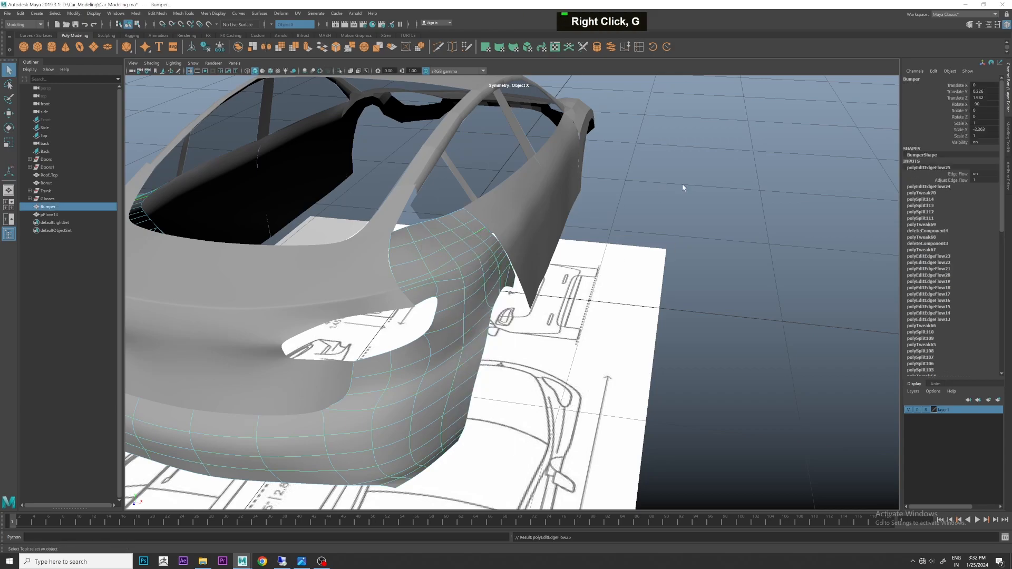
Examine the bumper panel's upper edge where it meets the trunk, roof pillar and rear door, with its smooth preview off.
{"action": "scroll", "coordinate": [677, 222], "scroll_direction": "down", "scroll_amount": 3}
{"action": "left_click_drag", "start_coordinate": [677, 221], "coordinate": [580, 233], "text": "alt"}
{"action": "scroll", "coordinate": [580, 233], "scroll_direction": "up", "scroll_amount": 2}
{"action": "scroll", "coordinate": [550, 248], "scroll_direction": "up", "scroll_amount": 2}
{"action": "left_click_drag", "start_coordinate": [528, 263], "coordinate": [429, 311], "text": "alt"}
{"action": "middle_click_drag", "start_coordinate": [430, 311], "coordinate": [501, 311], "text": "alt"}
{"action": "left_click_drag", "start_coordinate": [501, 311], "coordinate": [523, 289], "text": "alt"}
{"action": "left_click", "coordinate": [465, 305]}
{"action": "scroll", "coordinate": [495, 280], "scroll_direction": "up", "scroll_amount": 2}
{"action": "scroll", "coordinate": [482, 278], "scroll_direction": "up", "scroll_amount": 2}
{"action": "scroll", "coordinate": [502, 294], "scroll_direction": "up", "scroll_amount": 2, "text": "alt"}
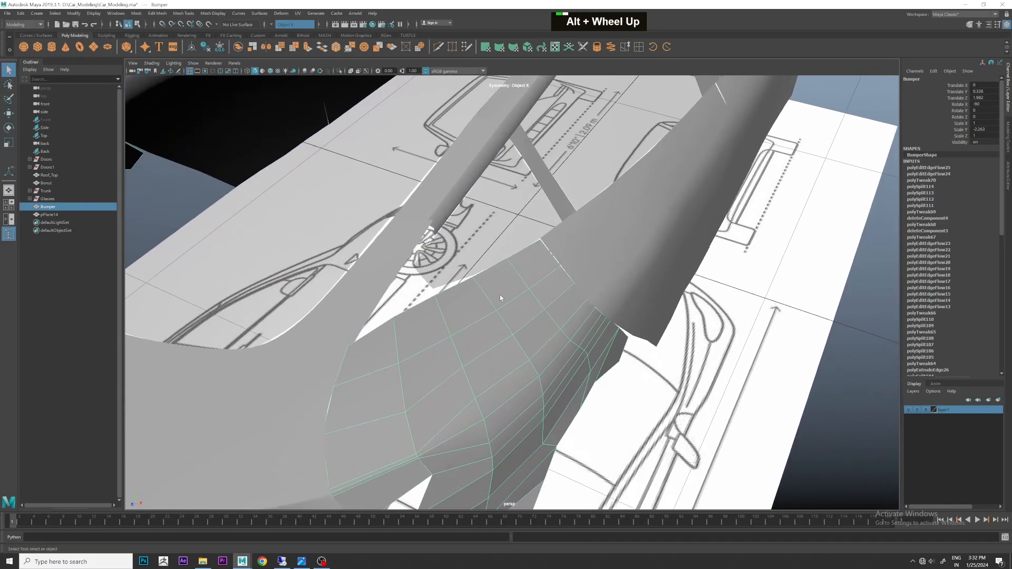
Move the bumper's two upper-edge vertices under the rear quarter window onto the window outline in the side view.
{"action": "key", "text": "space"}
{"action": "key", "text": "space"}
{"action": "key", "text": "alt"}
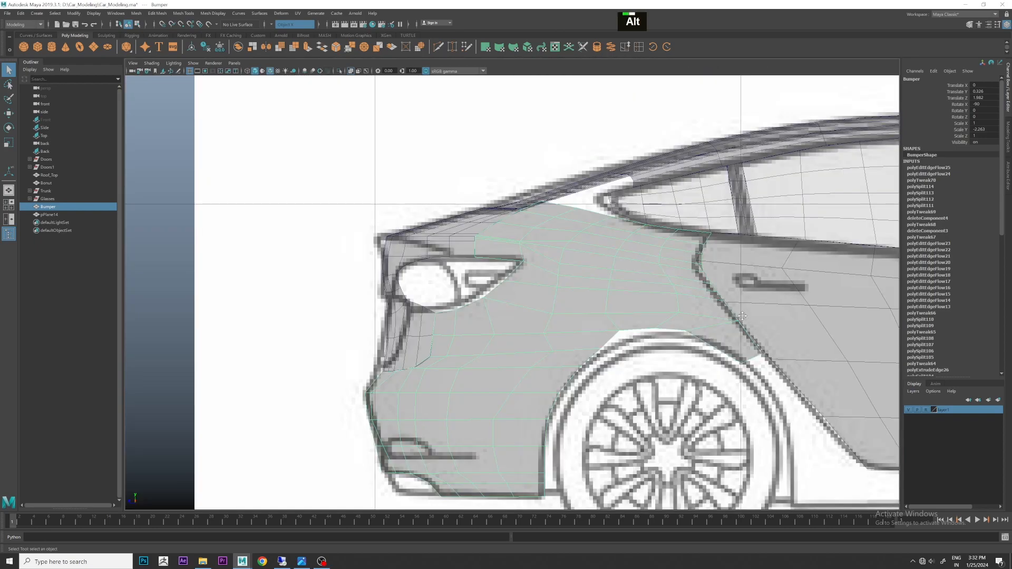
{"action": "scroll", "coordinate": [629, 352], "scroll_direction": "up", "scroll_amount": 2}
{"action": "middle_click_drag", "start_coordinate": [630, 352], "coordinate": [580, 337], "text": "alt"}
{"action": "scroll", "coordinate": [580, 338], "scroll_direction": "up", "scroll_amount": 2}
{"action": "right_click_drag", "start_coordinate": [523, 319], "coordinate": [541, 319]}
{"action": "scroll", "coordinate": [541, 318], "scroll_direction": "up", "scroll_amount": 1}
{"action": "left_click", "coordinate": [538, 319]}
{"action": "scroll", "coordinate": [539, 308], "scroll_direction": "up", "scroll_amount": 1}
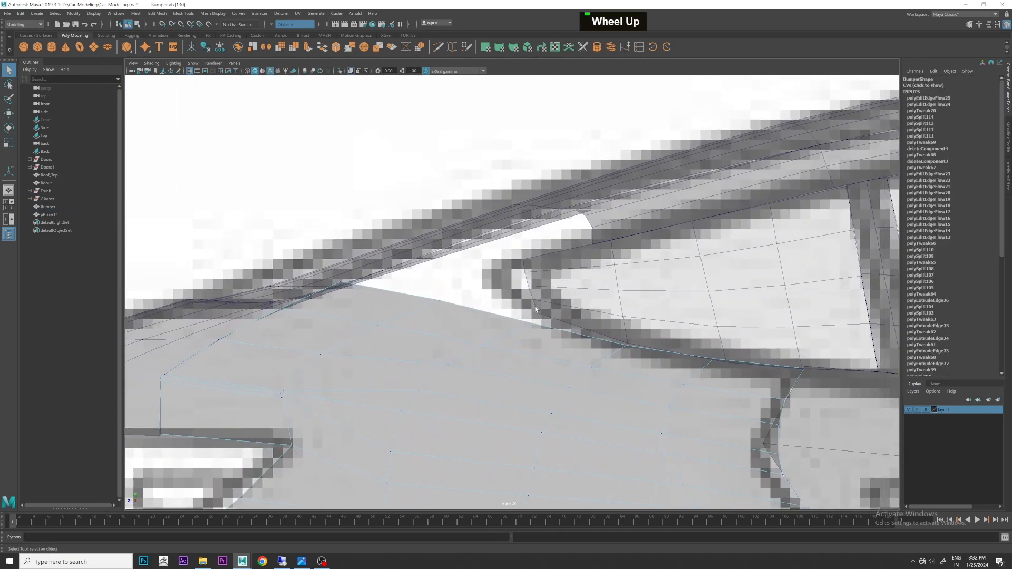
{"action": "key", "text": "w"}
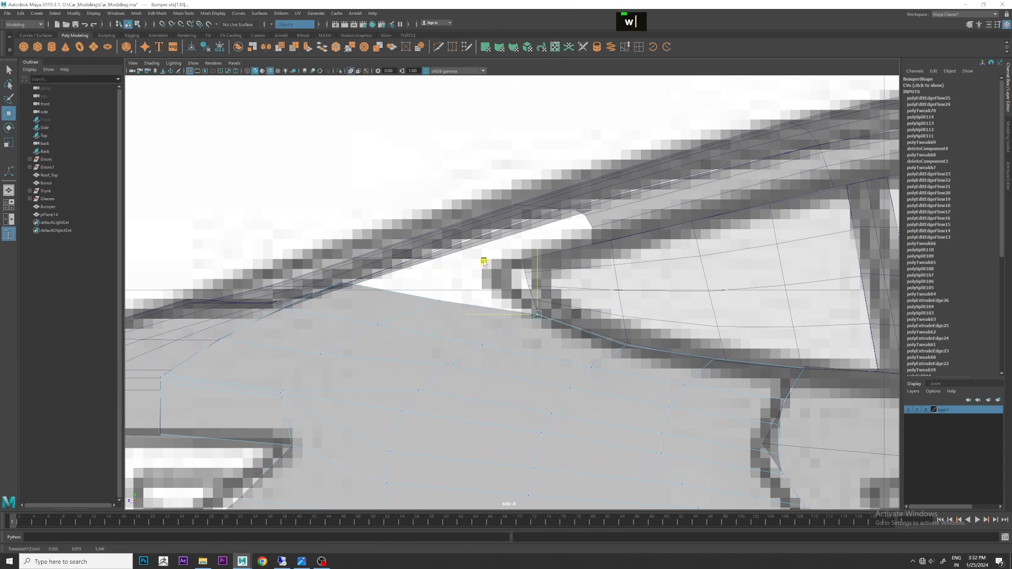
{"action": "left_click_drag", "start_coordinate": [639, 351], "coordinate": [609, 334]}
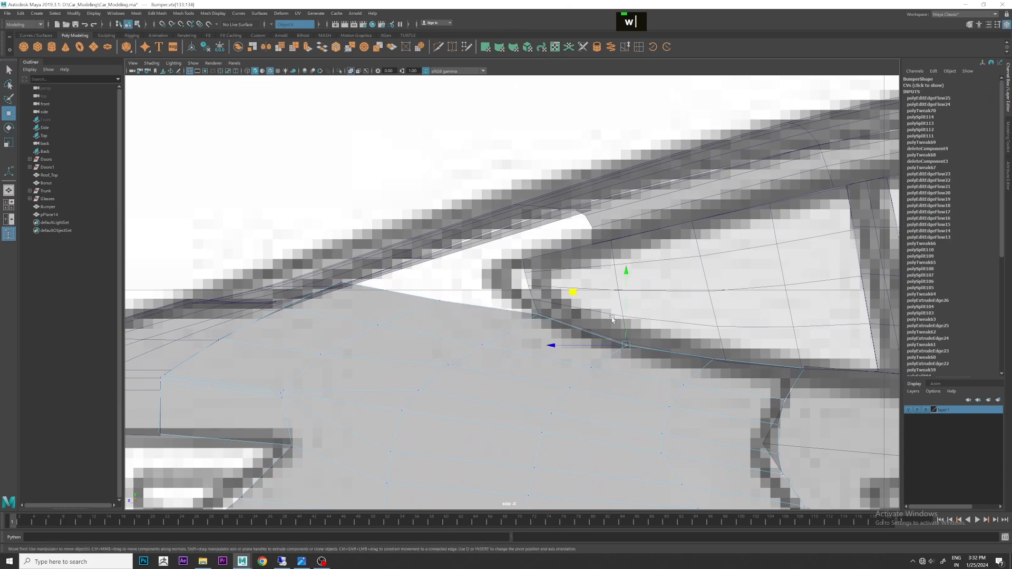
{"action": "left_click_drag", "start_coordinate": [575, 293], "coordinate": [573, 290]}
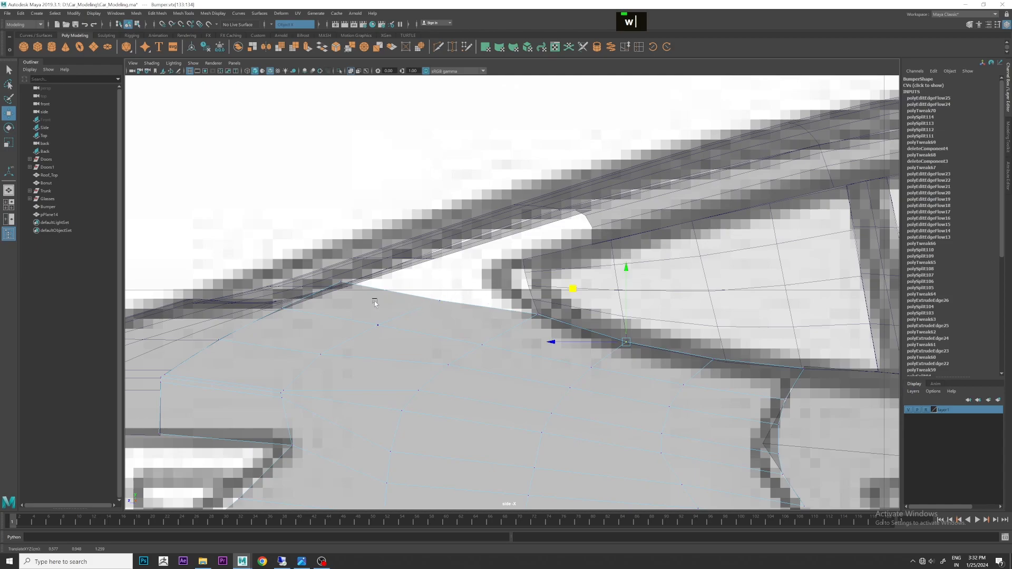
Adjust the bumper's topmost corner vertex and shift the next vertex behind it forward and up along the trunk edge.
{"action": "key", "text": "w"}
{"action": "left_click_drag", "start_coordinate": [359, 300], "coordinate": [299, 234]}
{"action": "left_click_drag", "start_coordinate": [266, 300], "coordinate": [291, 318]}
{"action": "left_click_drag", "start_coordinate": [233, 254], "coordinate": [231, 255]}
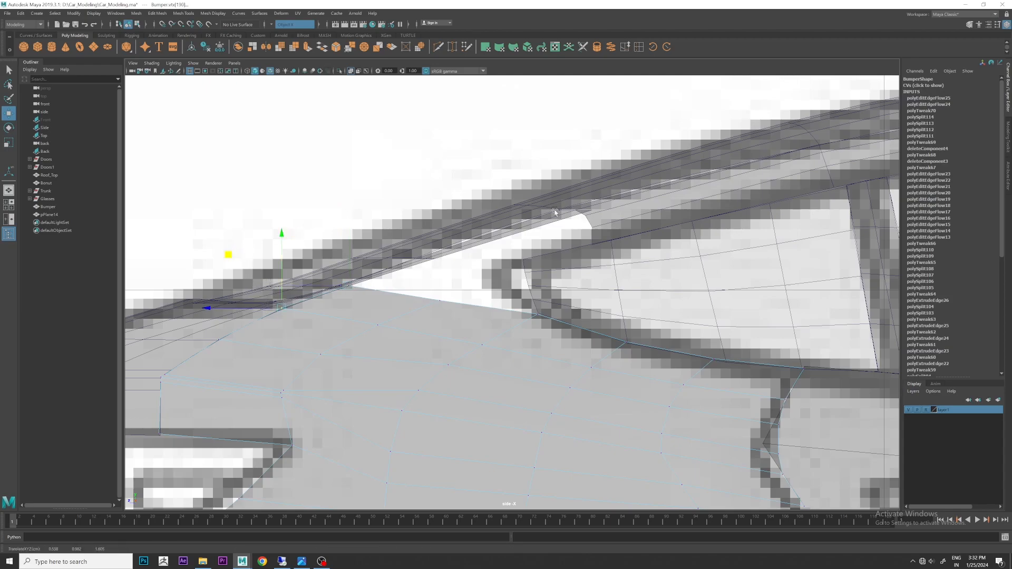